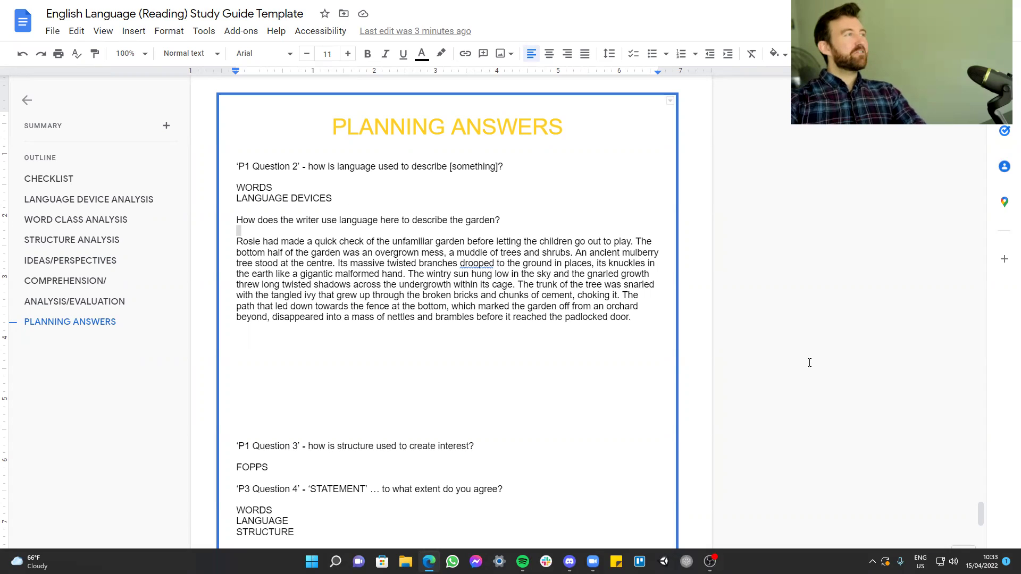
Highlight the checklist item "Planning Answers - '1 Question 2' Language Analysis Questions" in the same green as the items above it.
{"action": "left_click", "coordinate": [50, 179]}
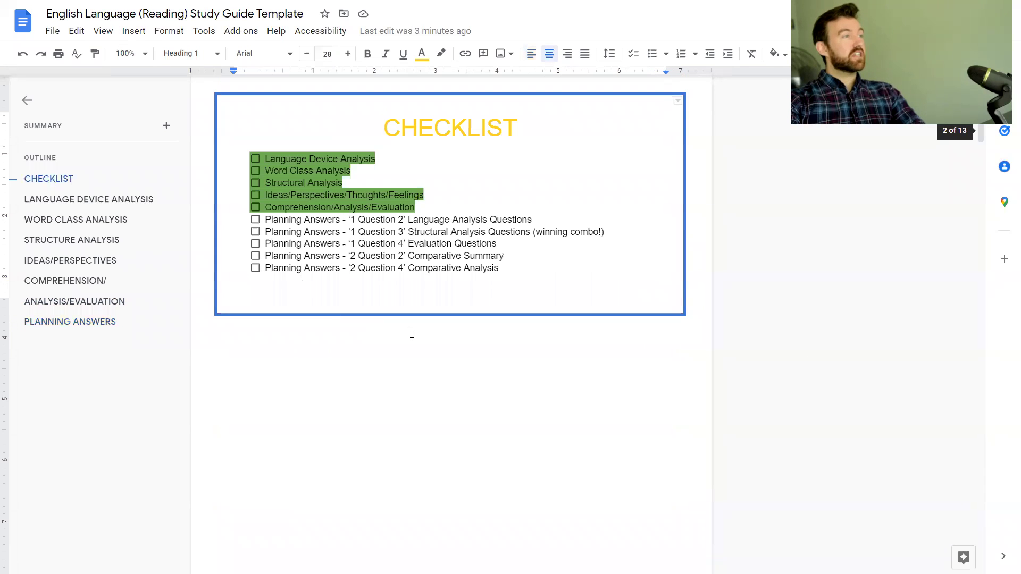
{"action": "scroll", "coordinate": [572, 285], "scroll_direction": "up", "scroll_amount": 3}
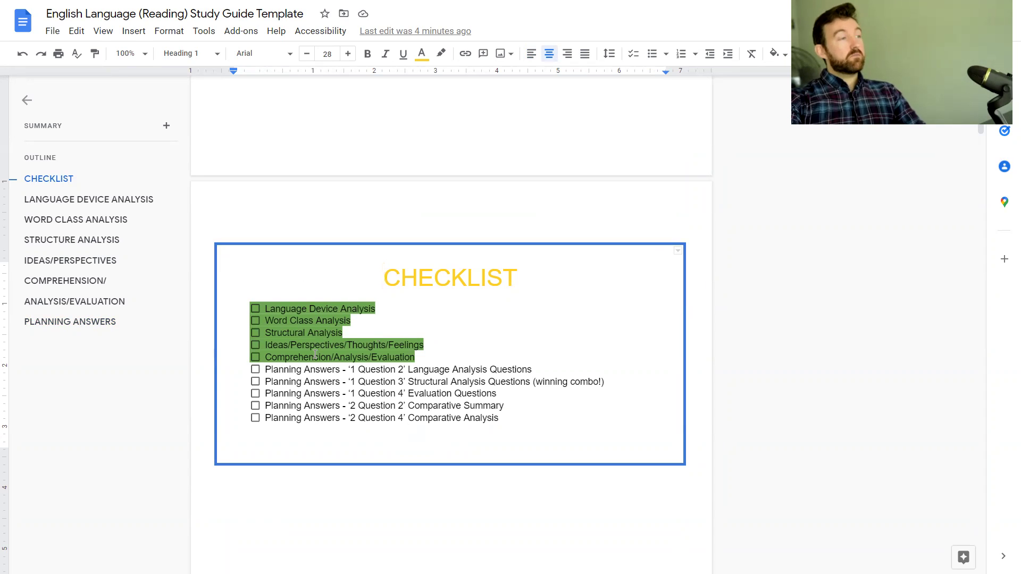
{"action": "left_click", "coordinate": [321, 308]}
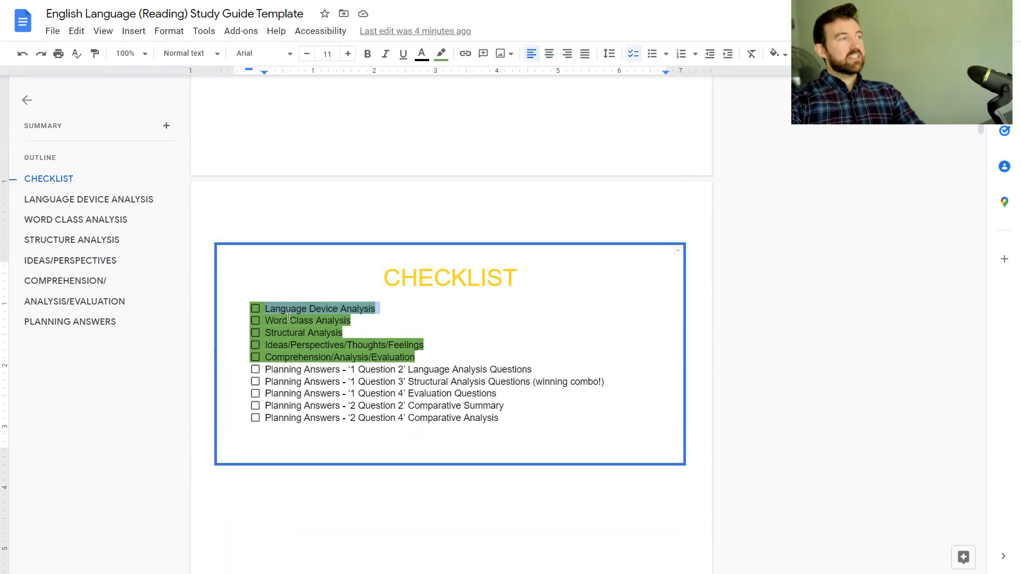
{"action": "triple_click", "coordinate": [320, 346]}
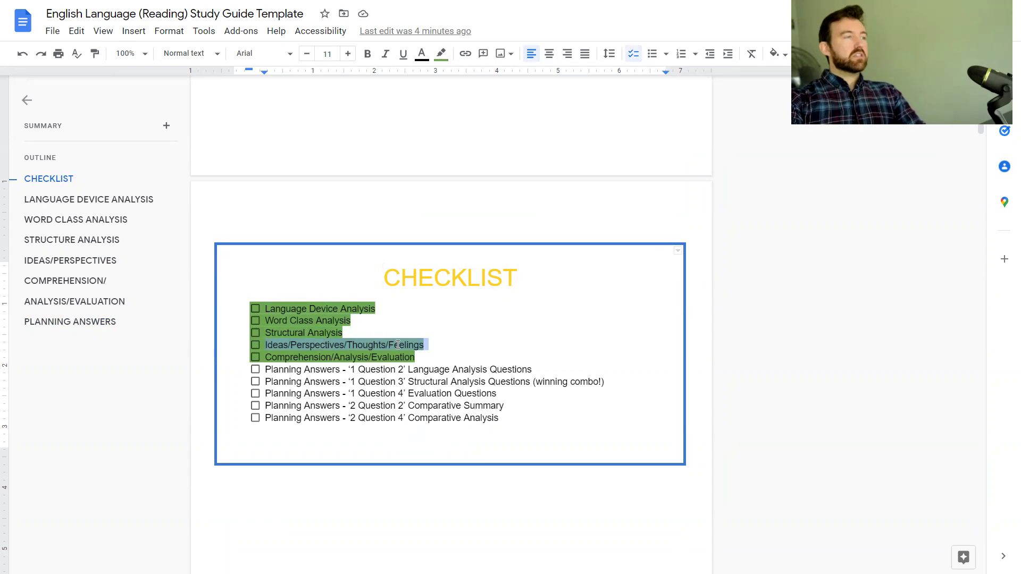
{"action": "triple_click", "coordinate": [327, 357]}
{"action": "triple_click", "coordinate": [337, 371]}
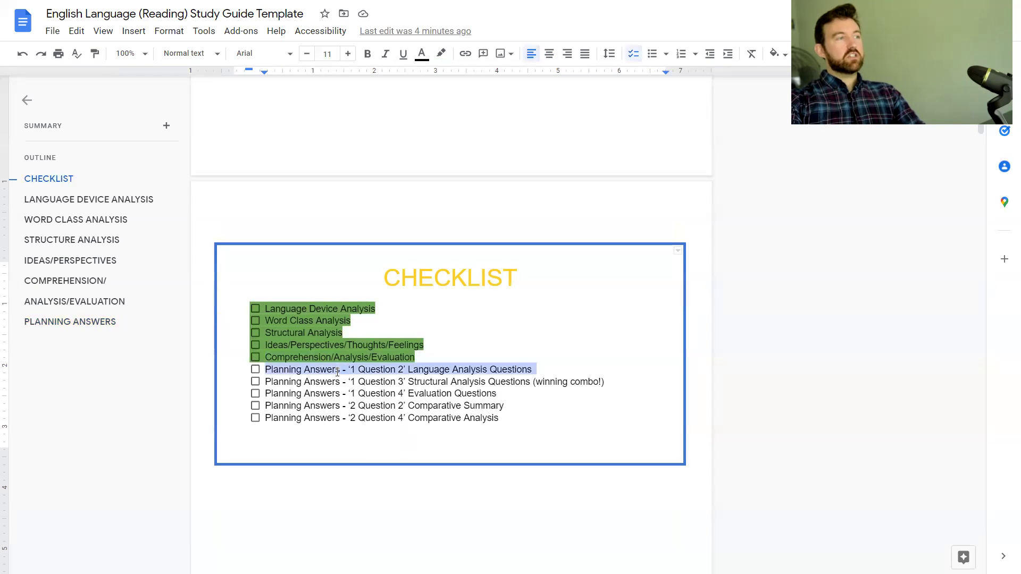
{"action": "left_click", "coordinate": [442, 53]}
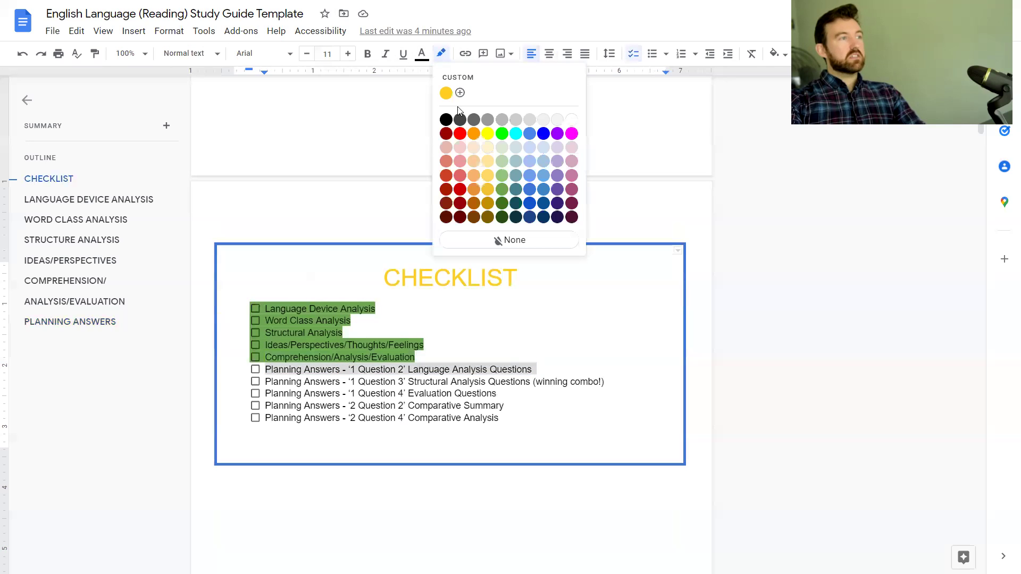
{"action": "left_click", "coordinate": [503, 190]}
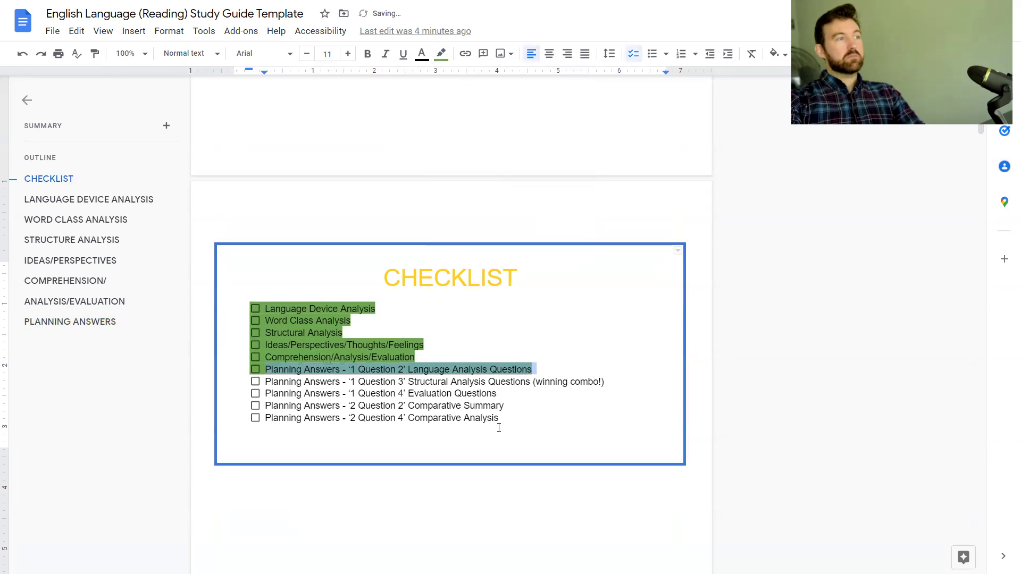
{"action": "triple_click", "coordinate": [319, 308]}
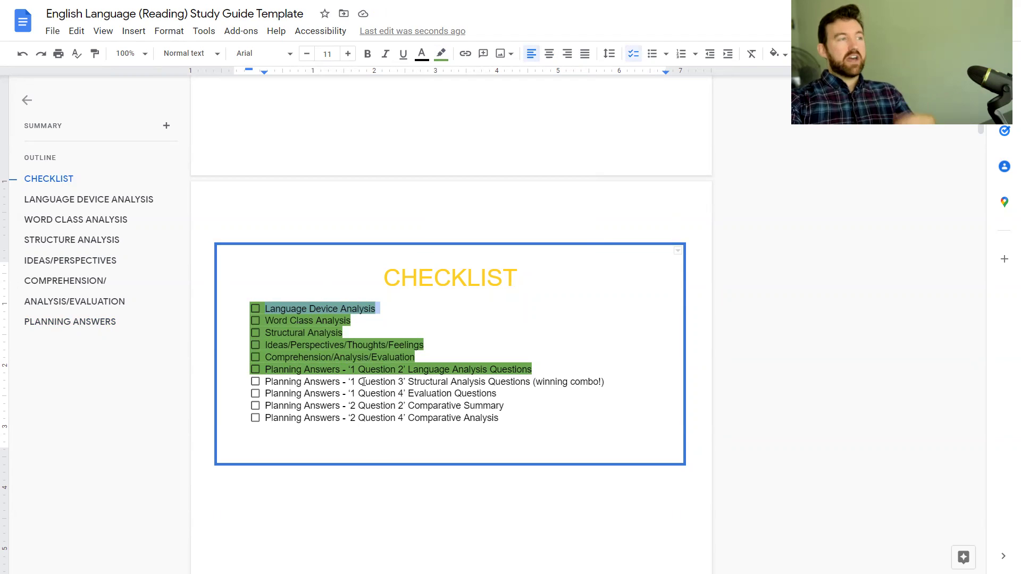
In the PLANNING ANSWERS section, bold the question "How does the writer use language here to describe the garden?".
{"action": "left_click", "coordinate": [87, 322]}
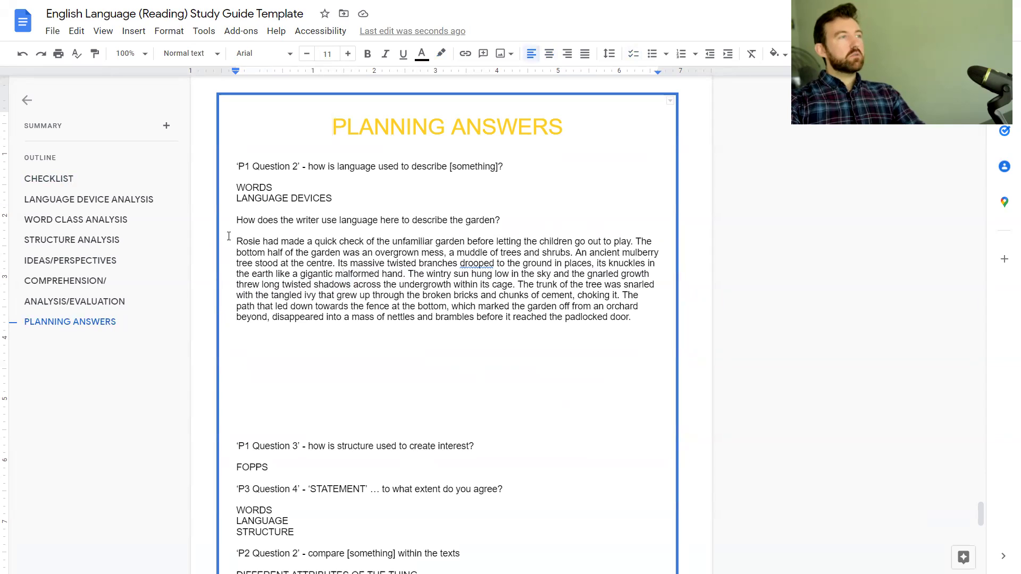
{"action": "left_click_drag", "start_coordinate": [233, 240], "coordinate": [690, 321]}
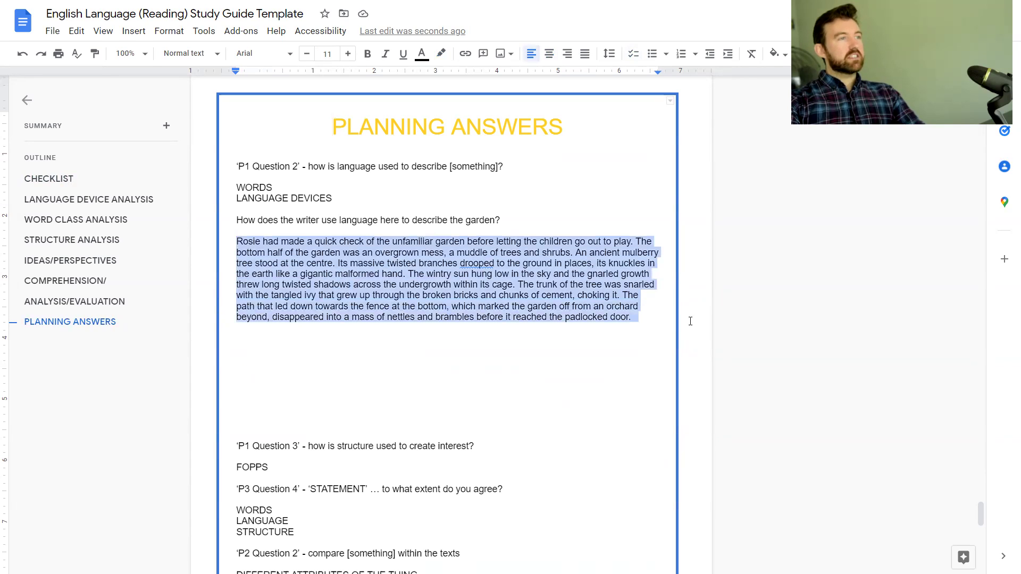
{"action": "triple_click", "coordinate": [334, 220]}
{"action": "key", "text": "ctrl+b"}
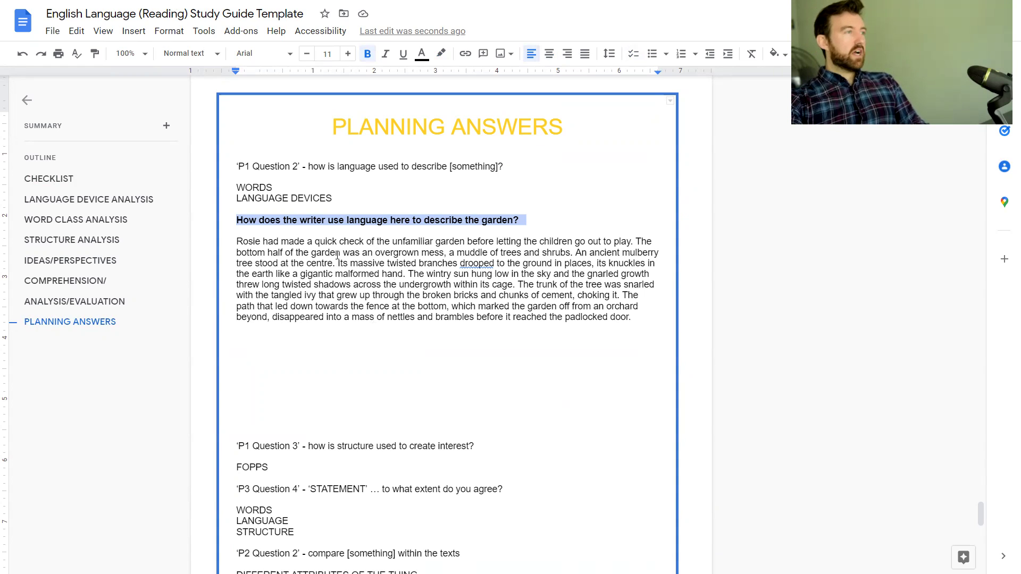
Add a "CLOSE ANALYSIS" line between the bold garden question and the passage, set off by blank lines.
{"action": "left_click", "coordinate": [343, 233]}
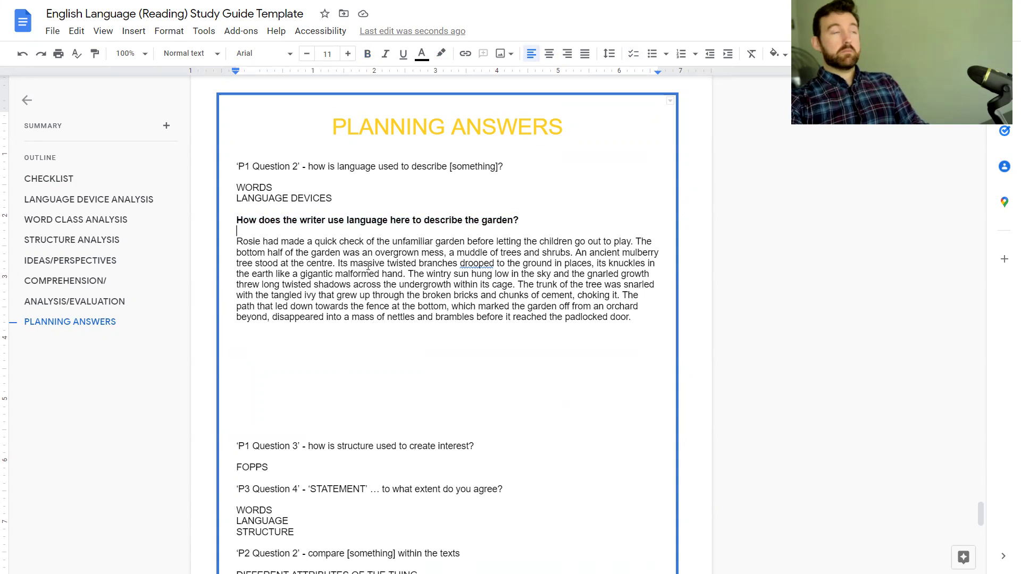
{"action": "key", "text": "Return"}
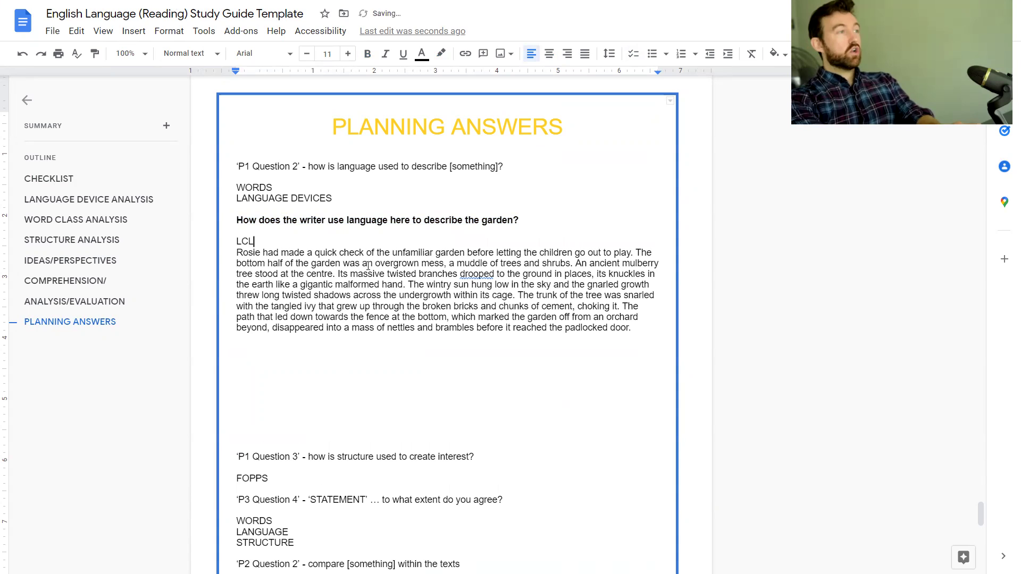
{"action": "type", "text": "CLOSE ANAL"}
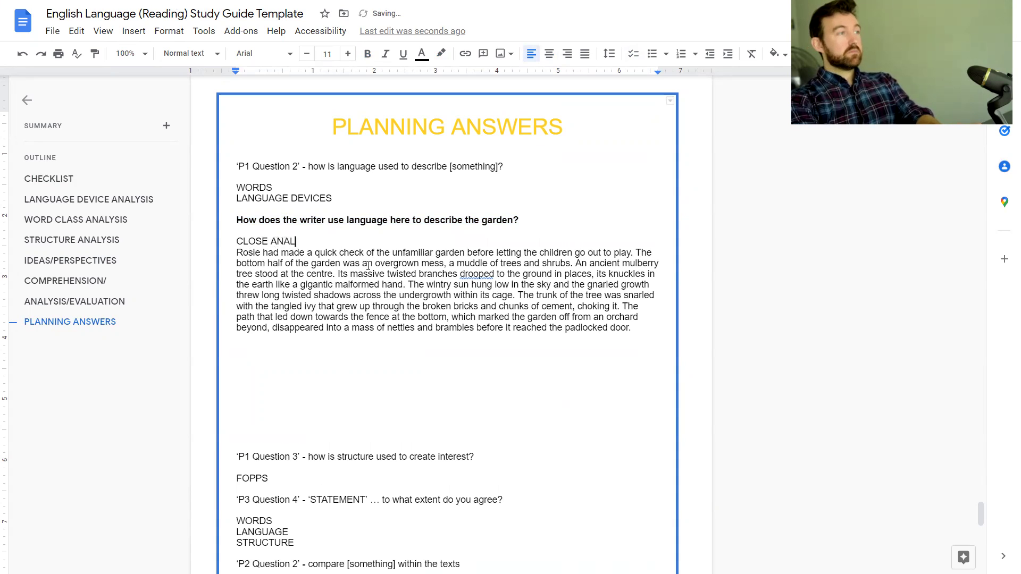
{"action": "type", "text": "YSIS"}
{"action": "key", "text": "Return"}
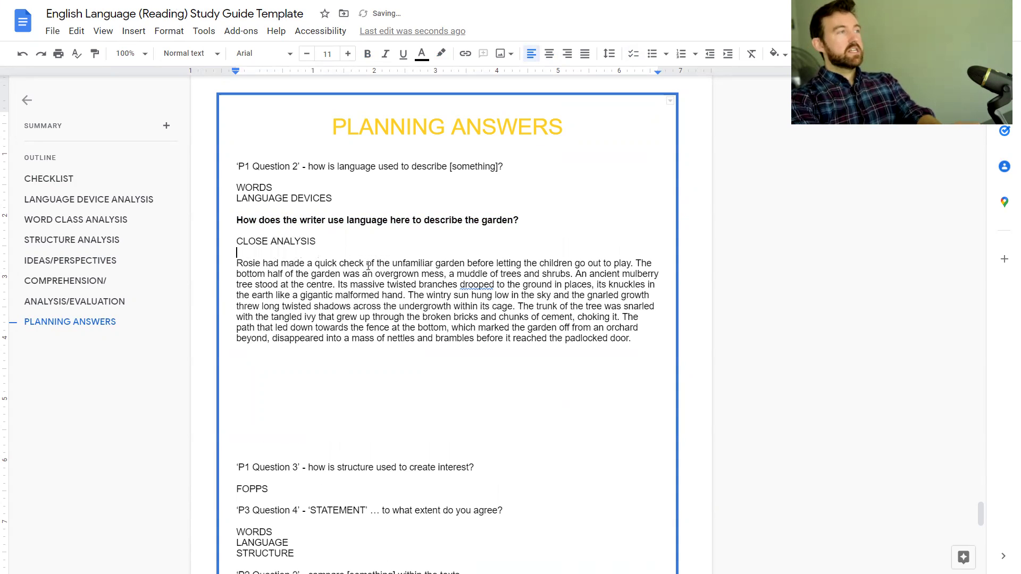
{"action": "triple_click", "coordinate": [396, 284]}
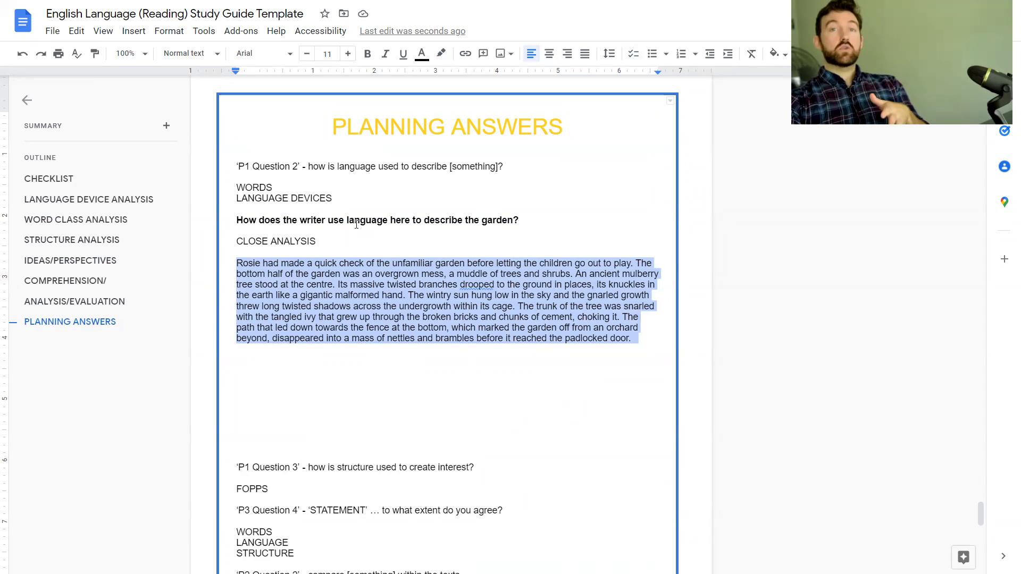
{"action": "left_click", "coordinate": [344, 315]}
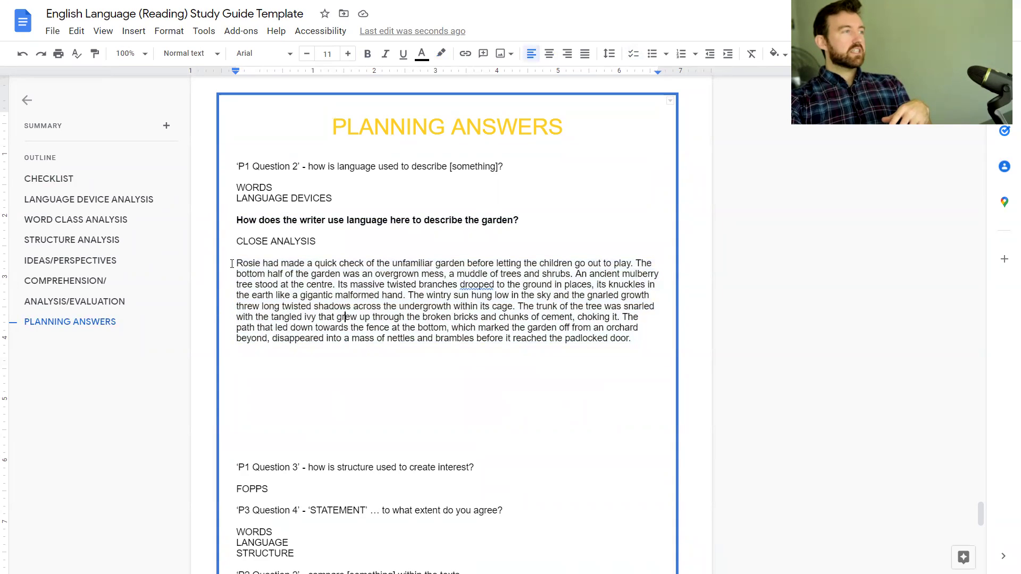
{"action": "left_click_drag", "start_coordinate": [231, 264], "coordinate": [632, 351]}
{"action": "left_click", "coordinate": [490, 351]}
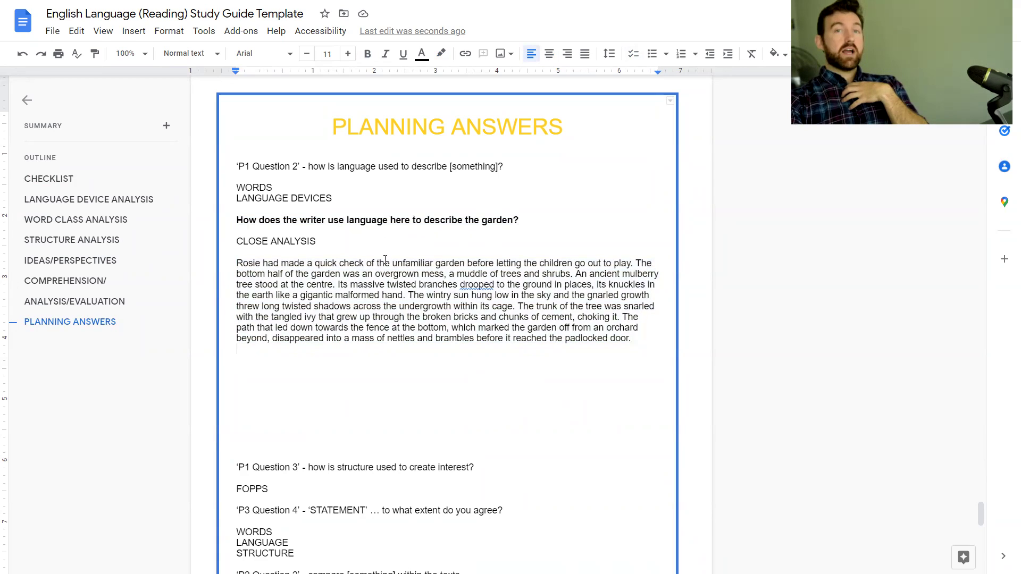
{"action": "left_click_drag", "start_coordinate": [236, 220], "coordinate": [509, 220]}
{"action": "left_click", "coordinate": [451, 221]}
{"action": "left_click", "coordinate": [467, 221]}
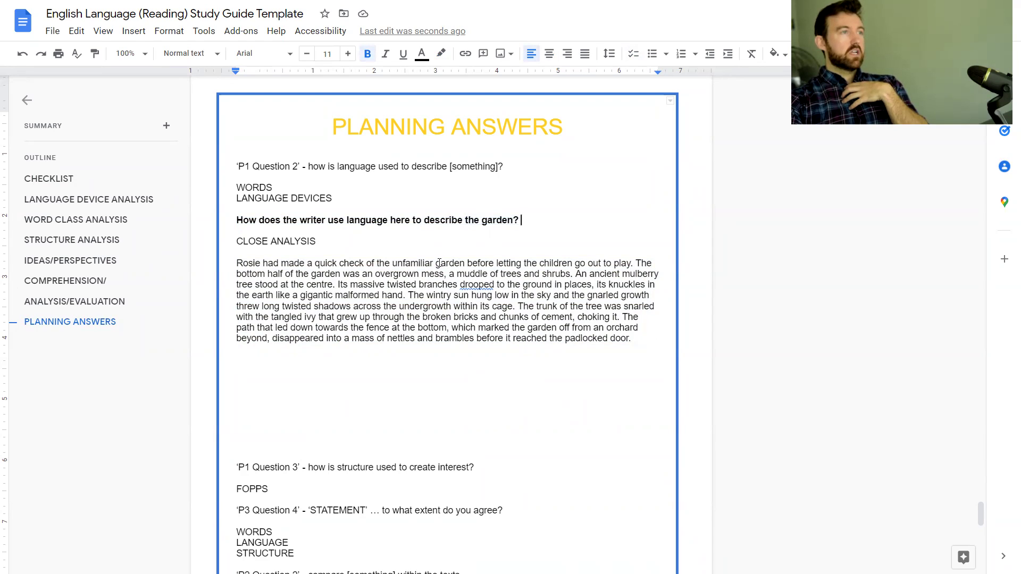
Add three "P =" lines below the garden passage, with a blank line between them.
{"action": "left_click", "coordinate": [394, 370]}
{"action": "type", "text": "P ="}
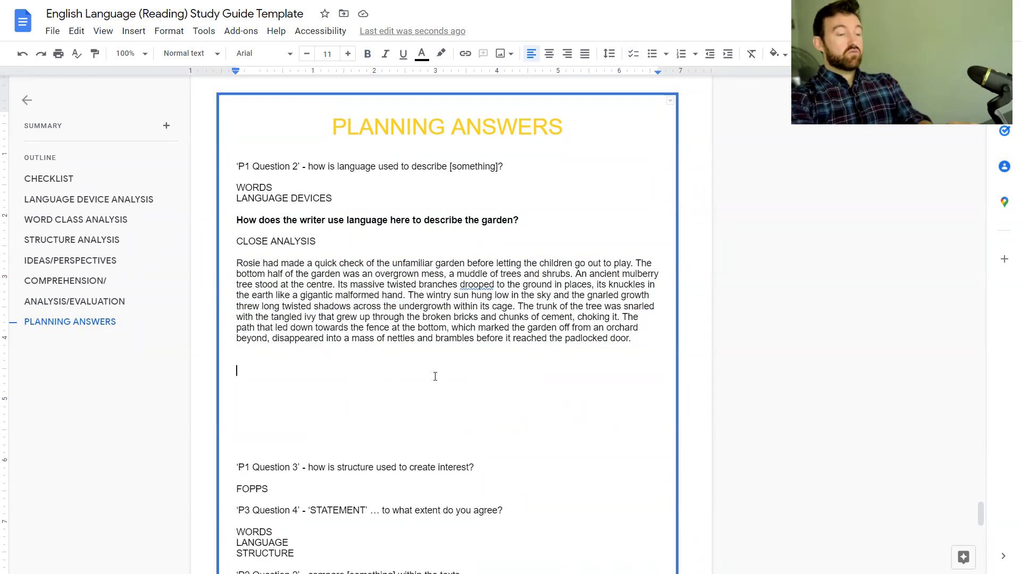
{"action": "key", "text": "Return"}
{"action": "key", "text": "Return"}
{"action": "type", "text": "P ="}
{"action": "key", "text": "Return"}
{"action": "key", "text": "Return"}
{"action": "type", "text": "P ="}
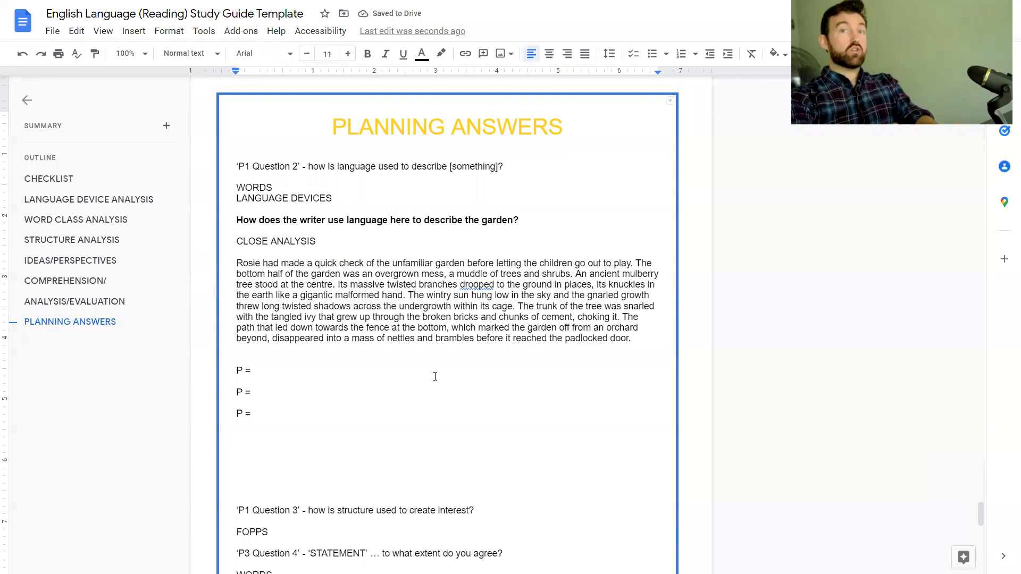
Add an "E =" line directly beneath each of the three "P =" lines, keeping the pairs separated.
{"action": "left_click", "coordinate": [435, 376]}
{"action": "type", "text": "E ="}
{"action": "key", "text": "Return"}
{"action": "type", "text": "E ="}
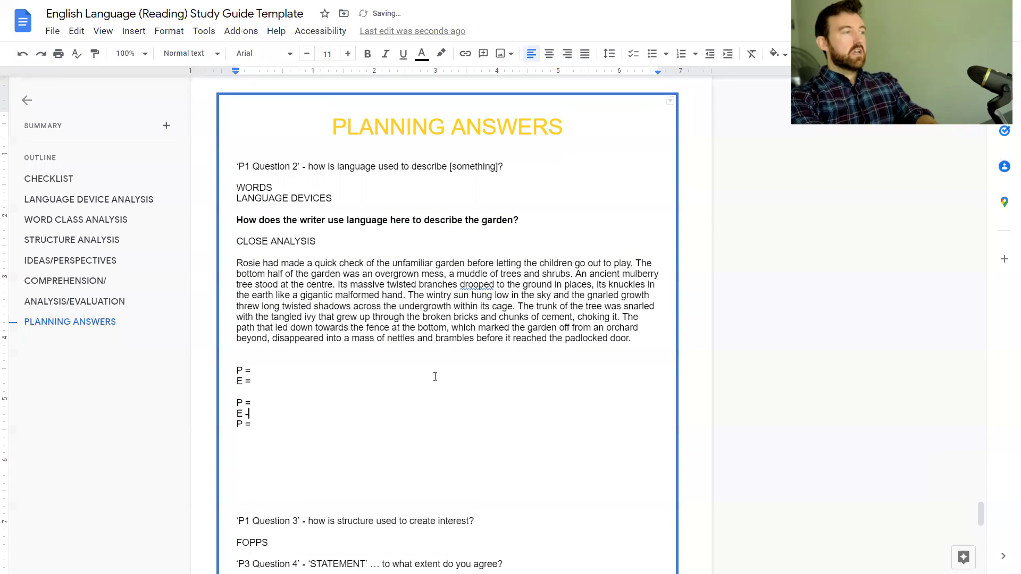
{"action": "key", "text": "Return"}
{"action": "key", "text": "Down"}
{"action": "key", "text": "Down"}
{"action": "type", "text": "E ="}
Insert an extra blank line after the first and second P/E pairs to widen the spacing.
{"action": "key", "text": "Up"}
{"action": "key", "text": "Up"}
{"action": "key", "text": "Up"}
{"action": "key", "text": "Up"}
{"action": "key", "text": "Up"}
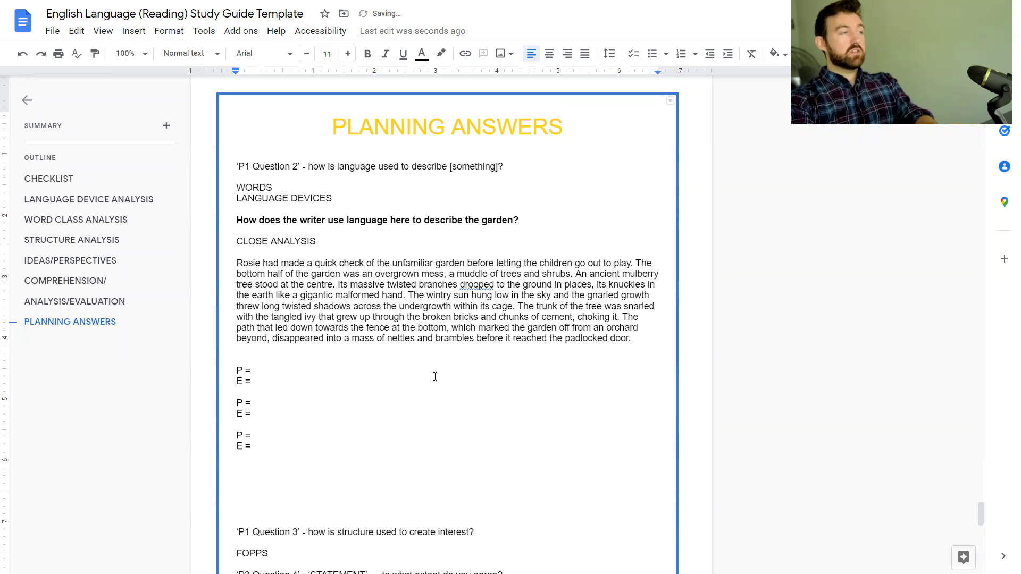
{"action": "key", "text": "Return"}
{"action": "key", "text": "Down"}
{"action": "key", "text": "Down"}
{"action": "key", "text": "Down"}
{"action": "key", "text": "Return"}
{"action": "key", "text": "Down"}
{"action": "key", "text": "Down"}
{"action": "key", "text": "Down"}
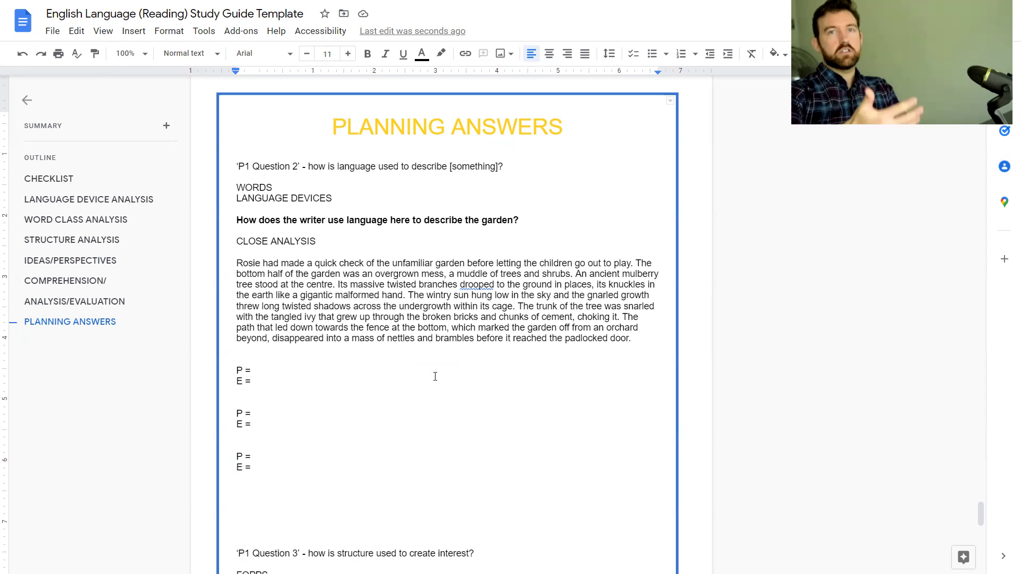
Complete the first P line as "P = Garden described as x" and copy it over the other two P lines.
{"action": "left_click", "coordinate": [258, 371]}
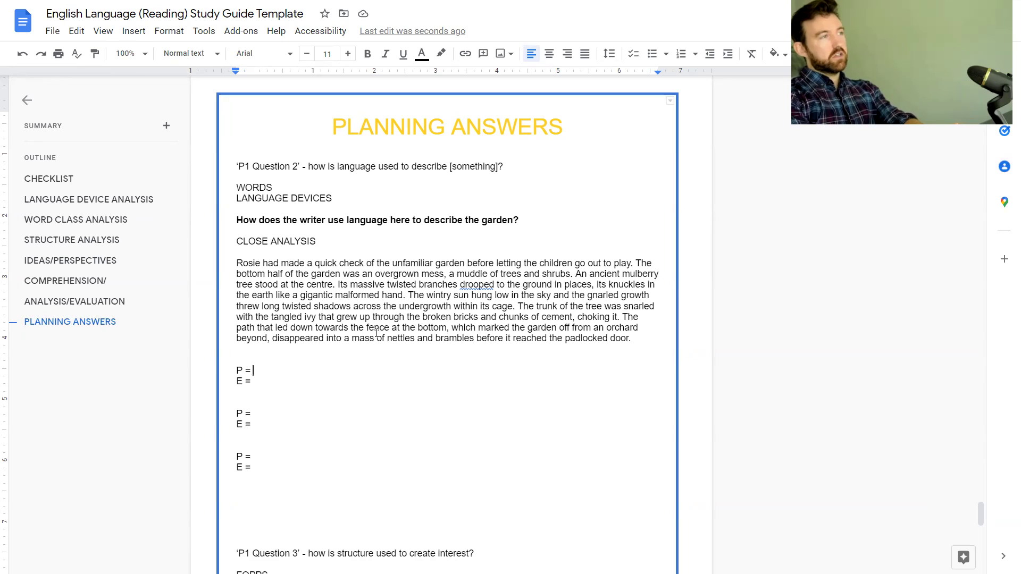
{"action": "type", "text": "Garden described as x"}
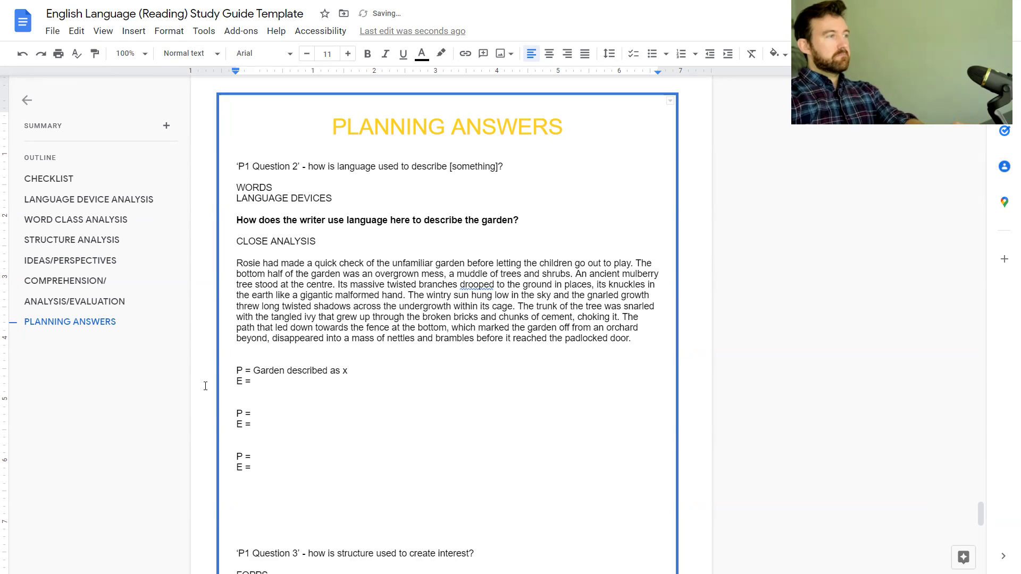
{"action": "triple_click", "coordinate": [264, 374]}
{"action": "key", "text": "ctrl+c"}
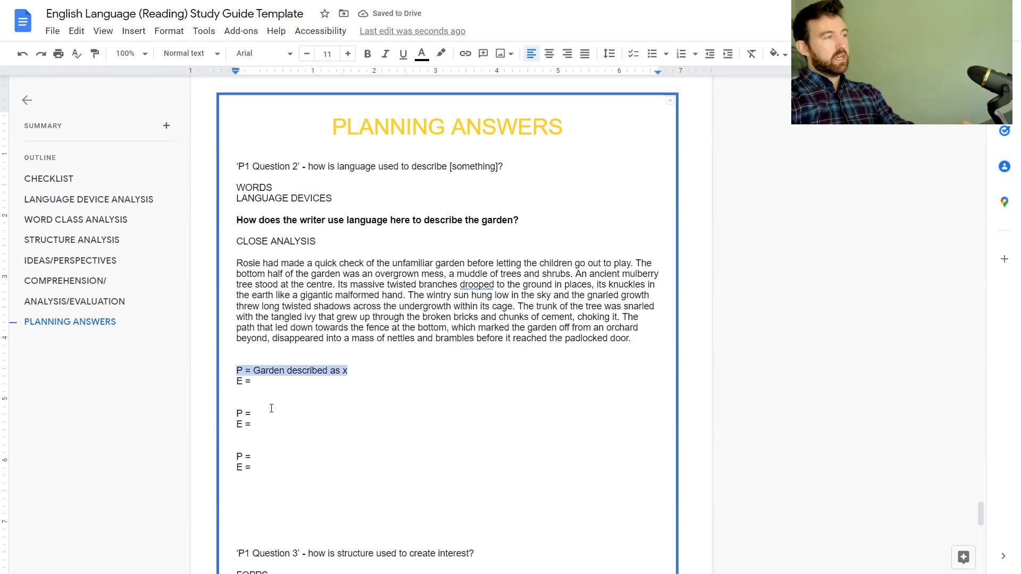
{"action": "left_click", "coordinate": [271, 409]}
{"action": "key", "text": "shift+Home"}
{"action": "key", "text": "ctrl+v"}
{"action": "left_click", "coordinate": [269, 459]}
{"action": "key", "text": "shift+Home"}
{"action": "key", "text": "ctrl+v"}
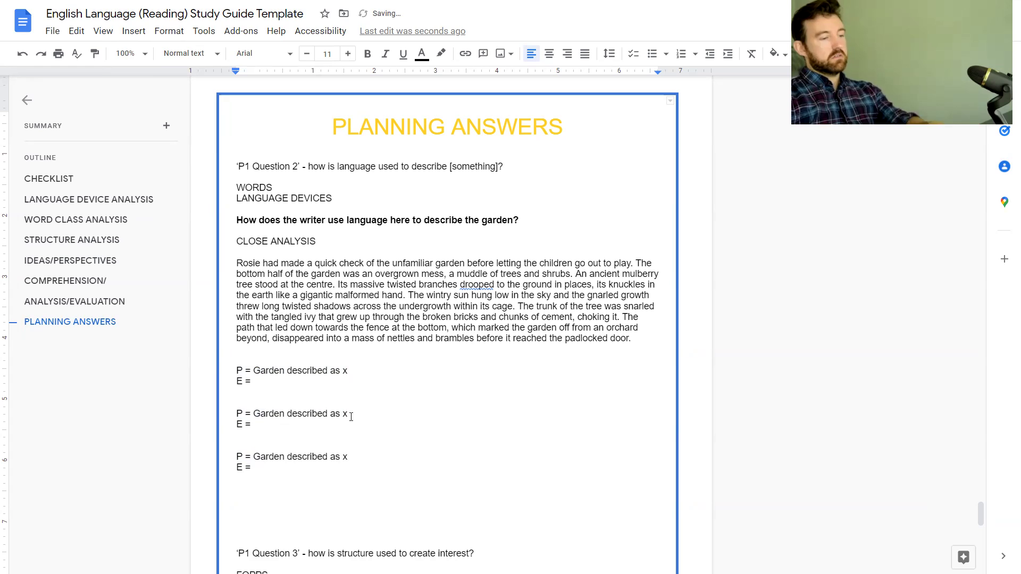
Change the ending of the second P line to "y" and of the third P line to "z".
{"action": "double_click", "coordinate": [351, 417]}
{"action": "type", "text": "y"}
{"action": "key", "text": "Down"}
{"action": "key", "text": "Down"}
{"action": "key", "text": "Down"}
{"action": "key", "text": "Down"}
{"action": "key", "text": "BackSpace"}
{"action": "type", "text": "z"}
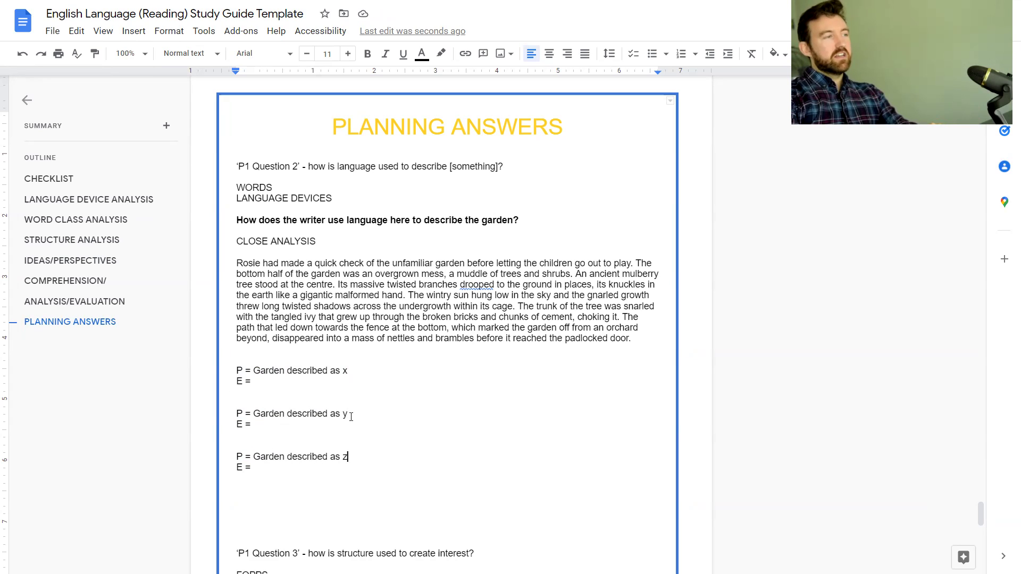
Add the words "Analyze" and "Realize" on separate lines below the last P/E pair.
{"action": "key", "text": "Down"}
{"action": "key", "text": "Down"}
{"action": "key", "text": "Return"}
{"action": "type", "text": "Analyze"}
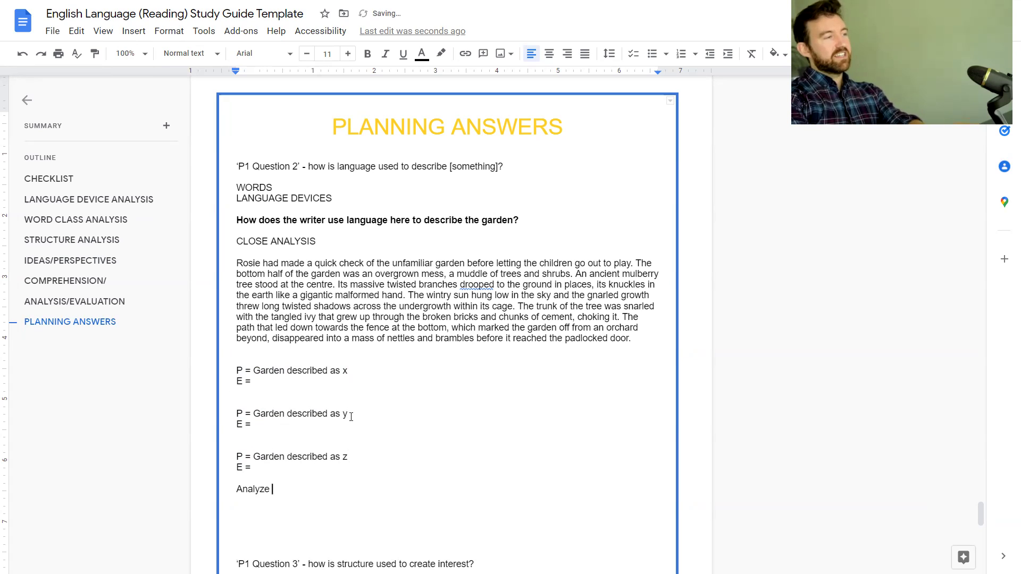
{"action": "key", "text": "Return"}
{"action": "type", "text": "Realize"}
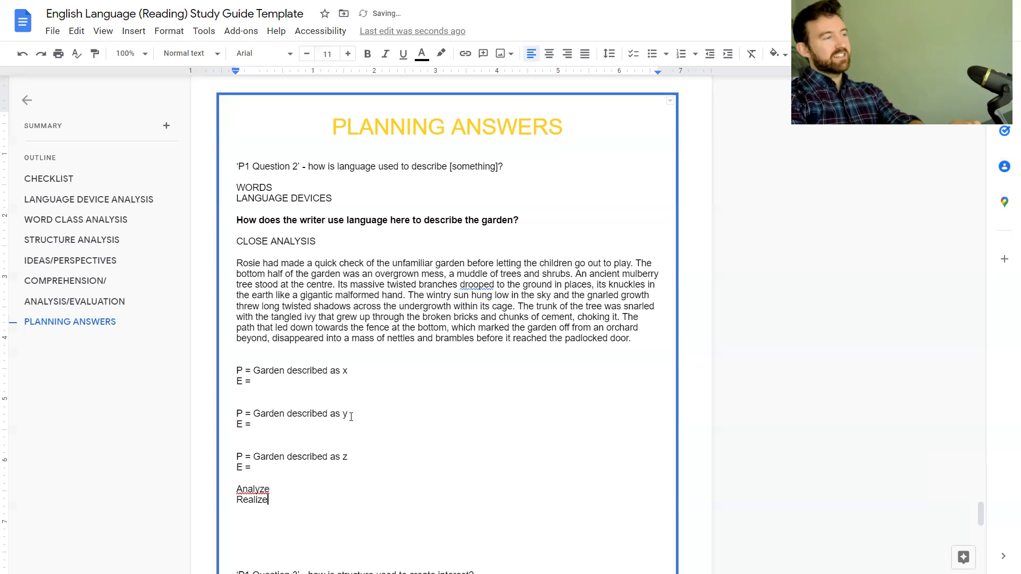
{"action": "key", "text": "Return"}
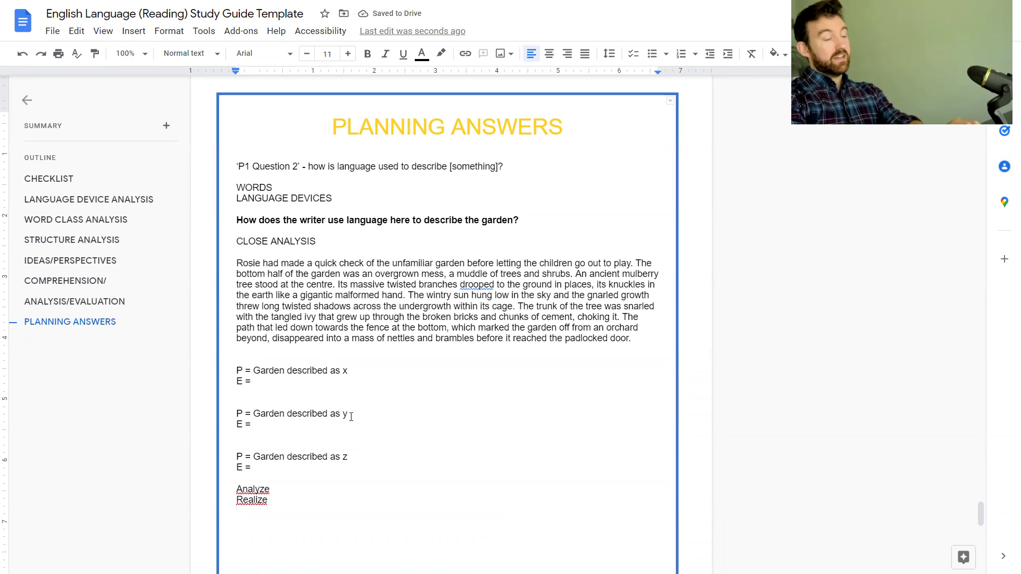
{"action": "type", "text": "P"}
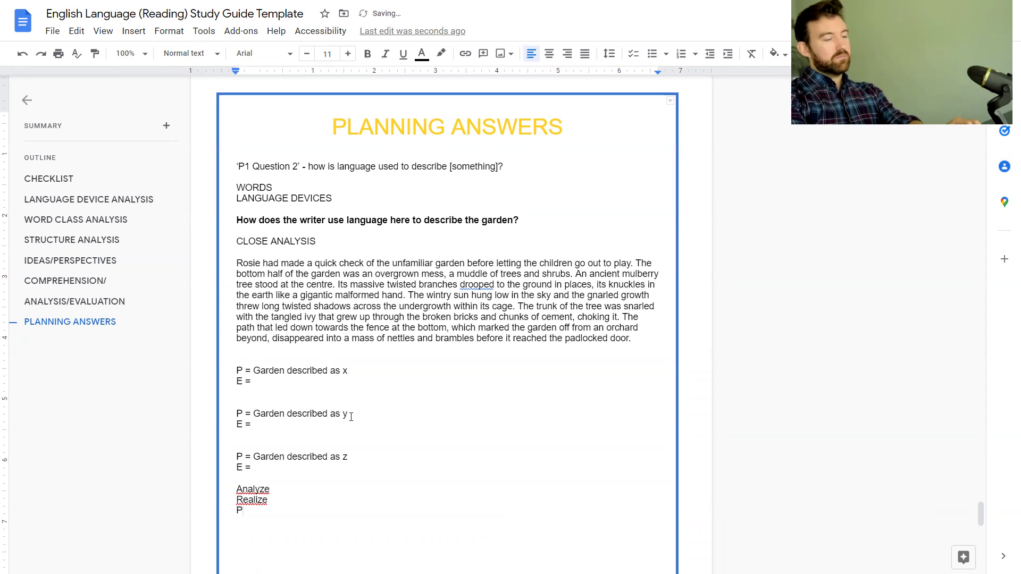
{"action": "key", "text": "BackSpace"}
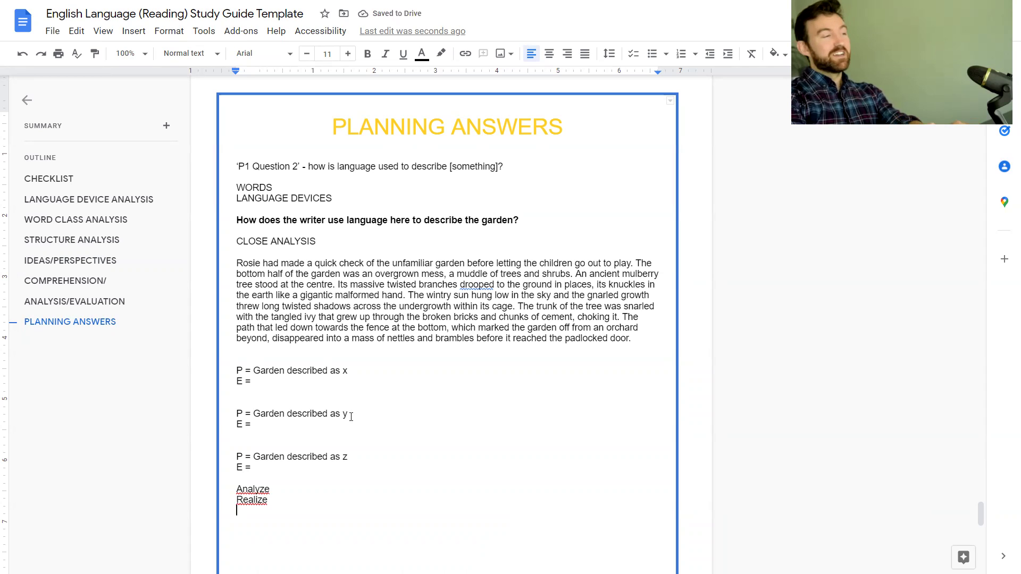
Delete the words "Analyze" and "Realize" below the last P/E pair.
{"action": "left_click", "coordinate": [254, 493]}
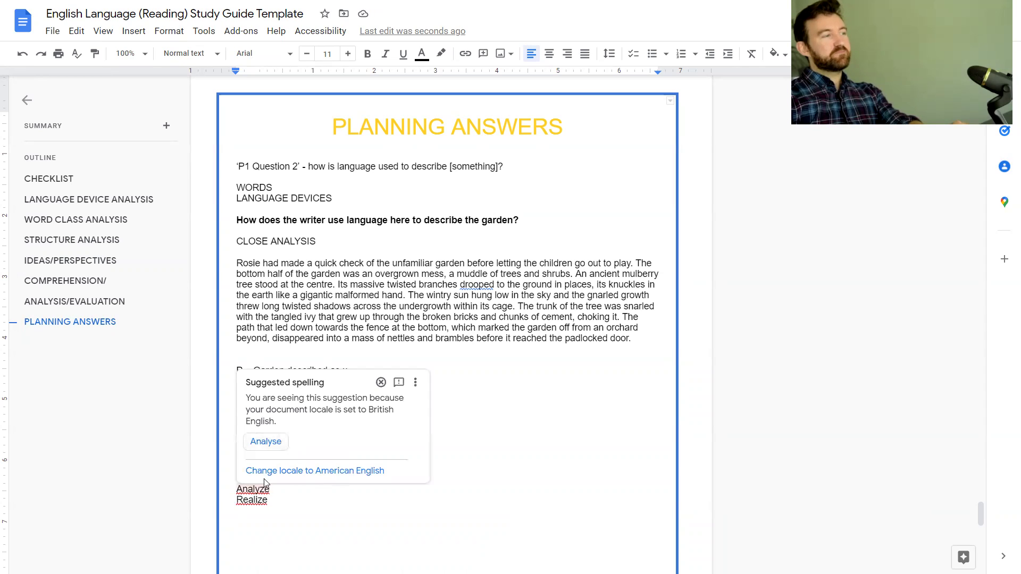
{"action": "left_click", "coordinate": [265, 490]}
{"action": "left_click", "coordinate": [262, 490]}
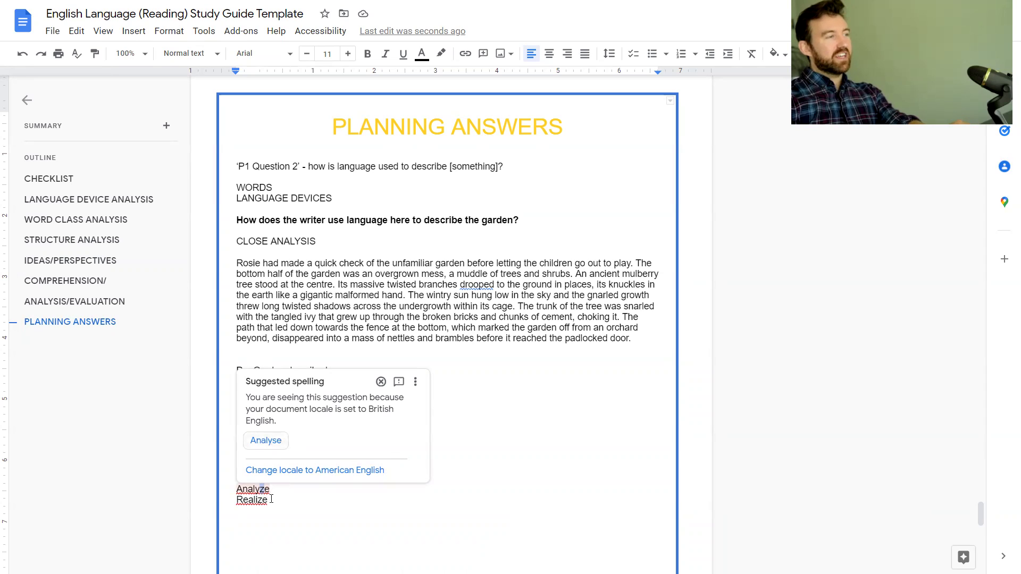
{"action": "left_click", "coordinate": [265, 499]}
{"action": "key", "text": "shift+Up"}
{"action": "key", "text": "shift+Home"}
{"action": "key", "text": "BackSpace"}
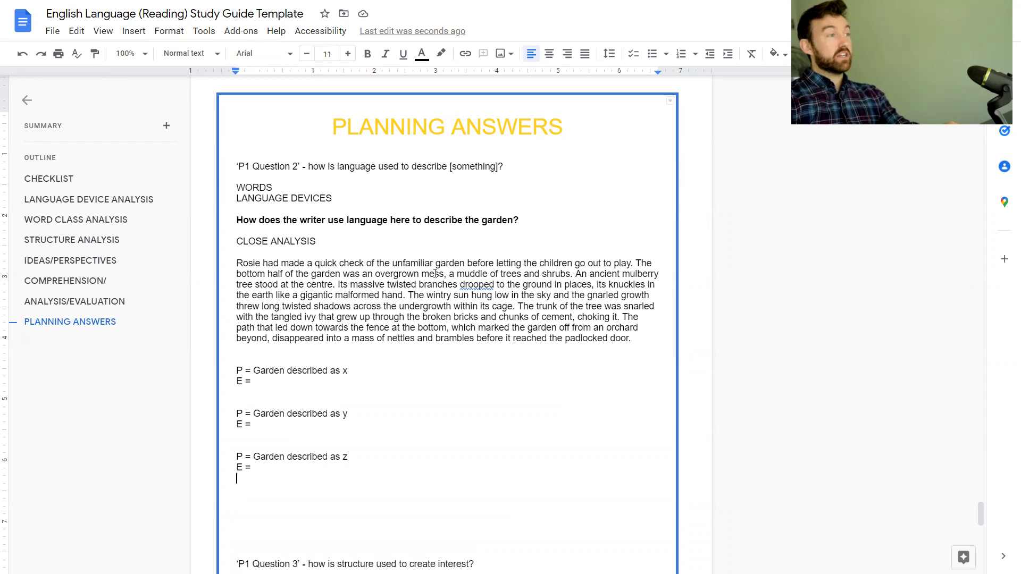
Bold "unfamiliar" in the passage and copy "unfamiliar garden" as plain text into the first E line.
{"action": "double_click", "coordinate": [412, 263]}
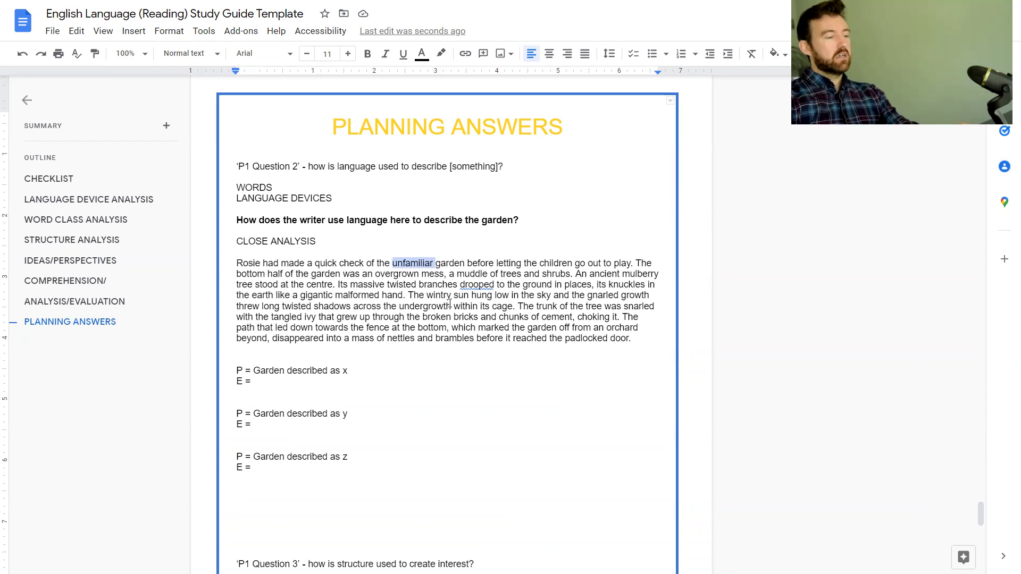
{"action": "key", "text": "ctrl+b"}
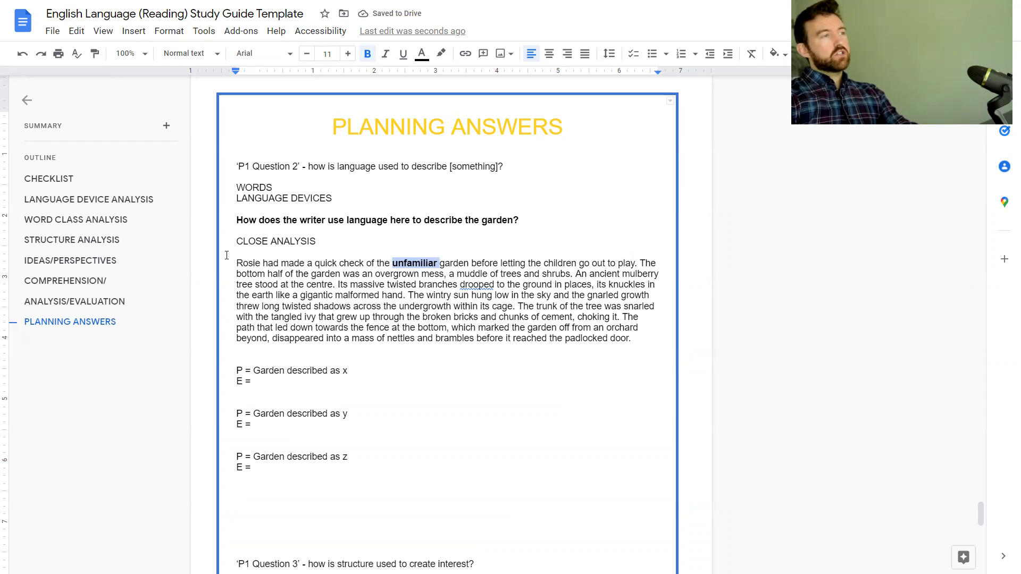
{"action": "left_click_drag", "start_coordinate": [231, 266], "coordinate": [639, 265]}
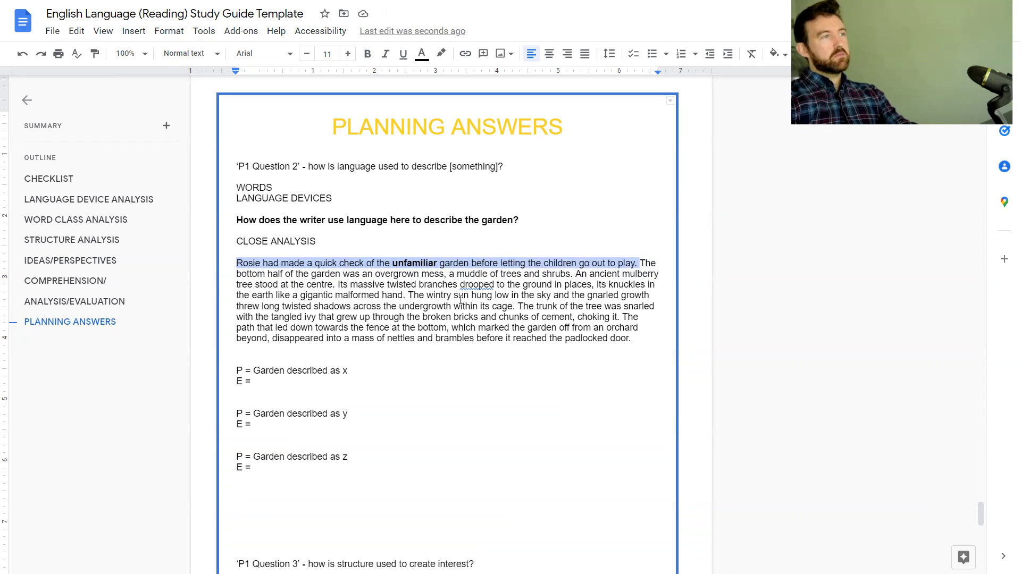
{"action": "double_click", "coordinate": [413, 264]}
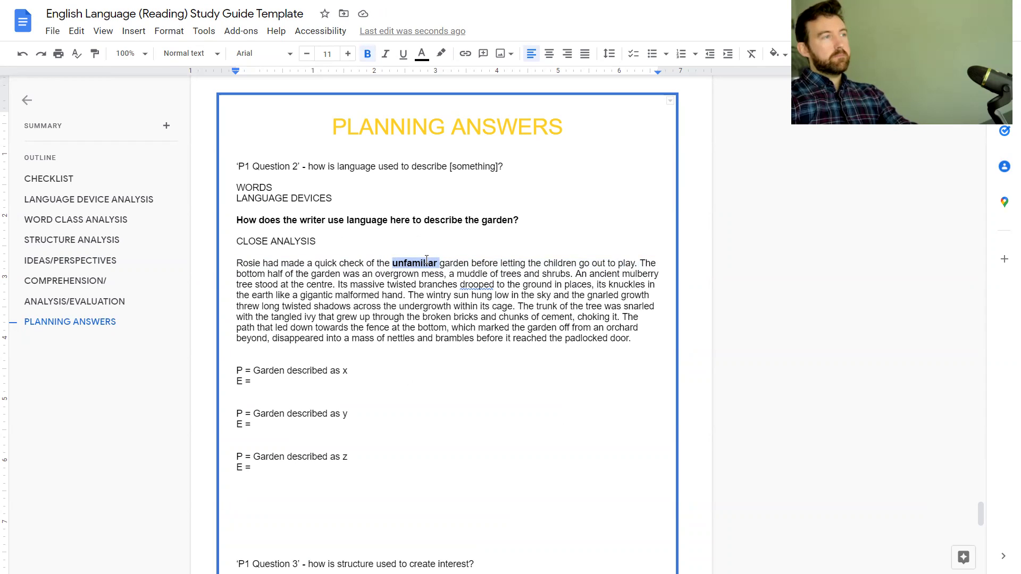
{"action": "left_click_drag", "start_coordinate": [393, 263], "coordinate": [471, 263]}
{"action": "key", "text": "ctrl+c"}
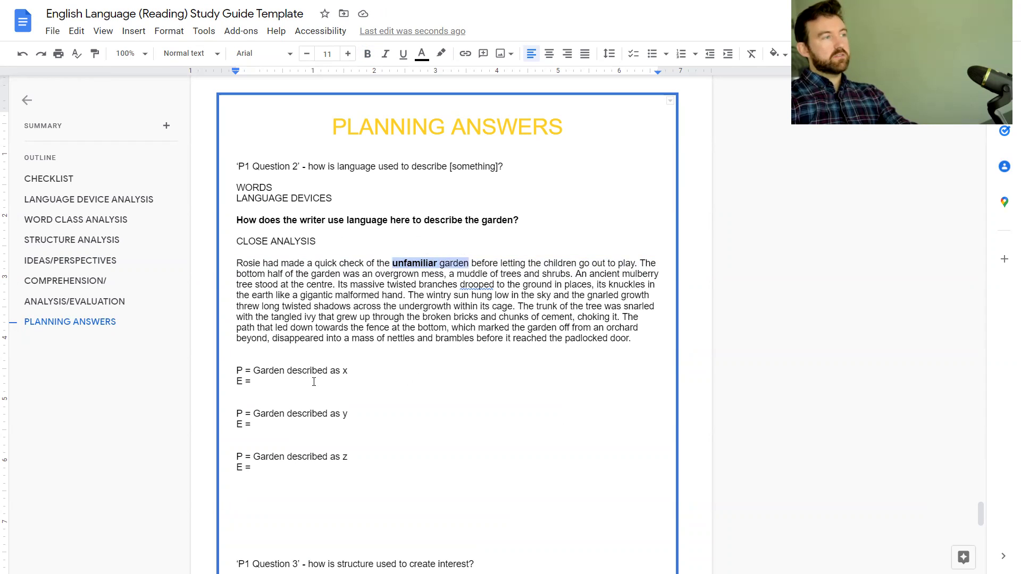
{"action": "left_click", "coordinate": [314, 381]}
{"action": "key", "text": "ctrl+shift+v"}
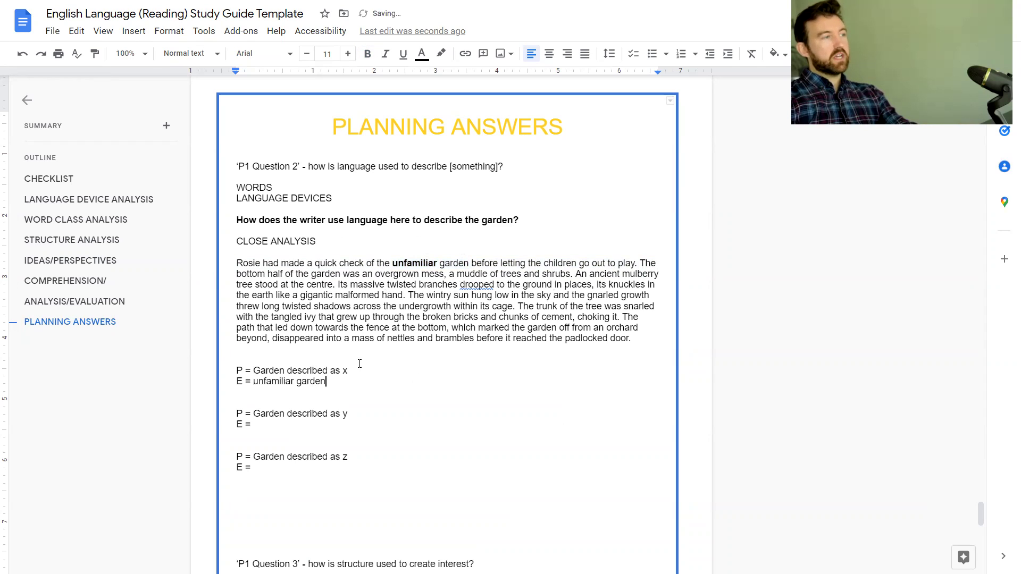
Replace the placeholder x in the first P line with "mysterious and unknown".
{"action": "left_click", "coordinate": [365, 372]}
{"action": "key", "text": "BackSpace"}
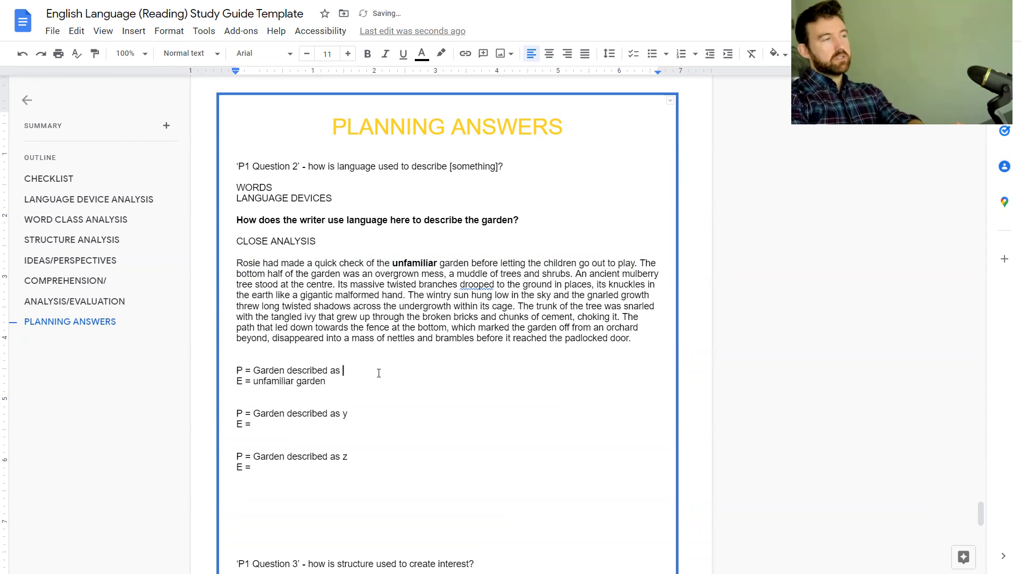
{"action": "type", "text": "mysterious"}
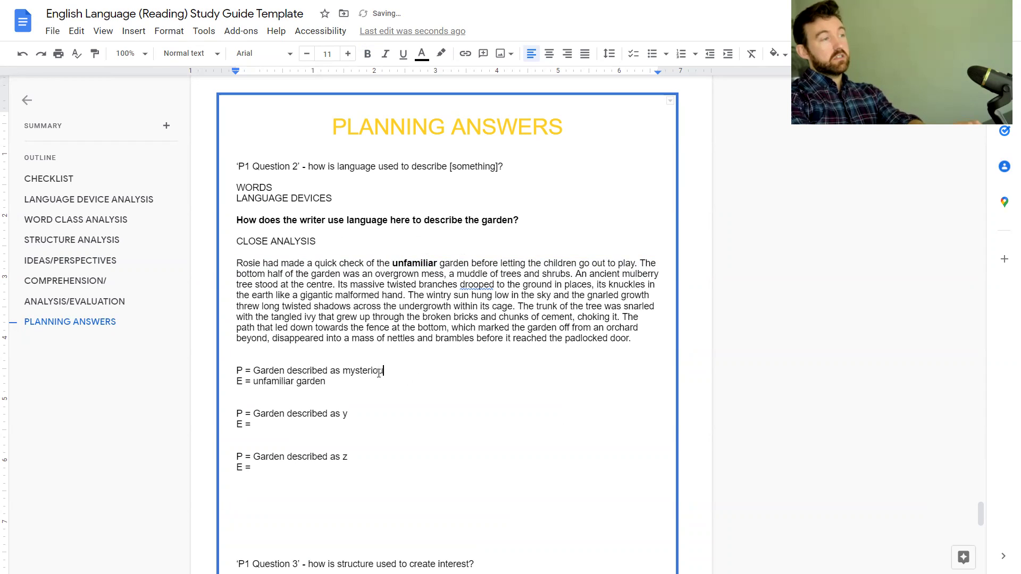
{"action": "type", "text": " and ukkn"}
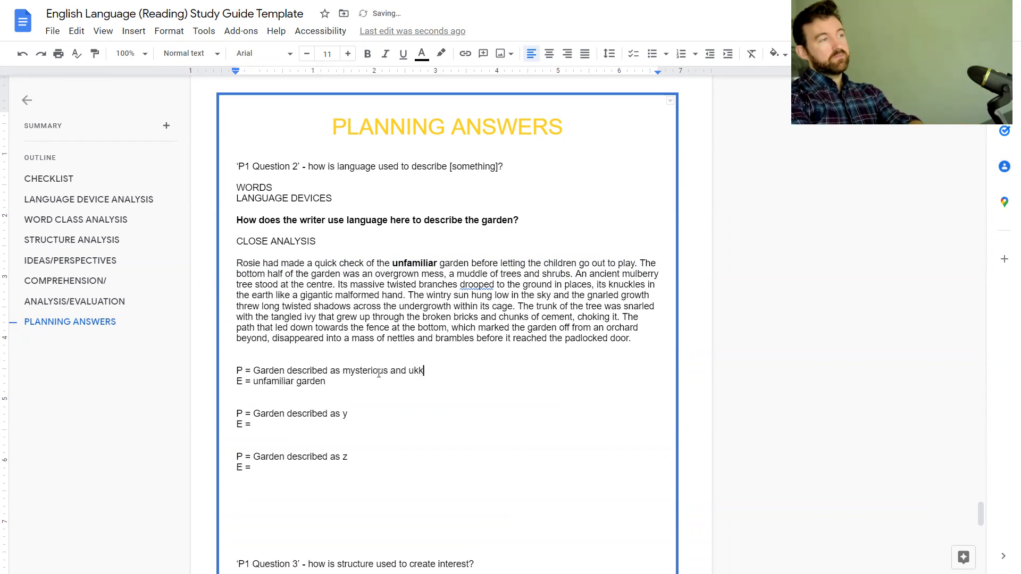
{"action": "key", "text": "BackSpace"}
{"action": "key", "text": "BackSpace"}
{"action": "key", "text": "BackSpace"}
{"action": "type", "text": "nk"}
{"action": "key", "text": "BackSpace"}
{"action": "key", "text": "BackSpace"}
{"action": "type", "text": "nknwo"}
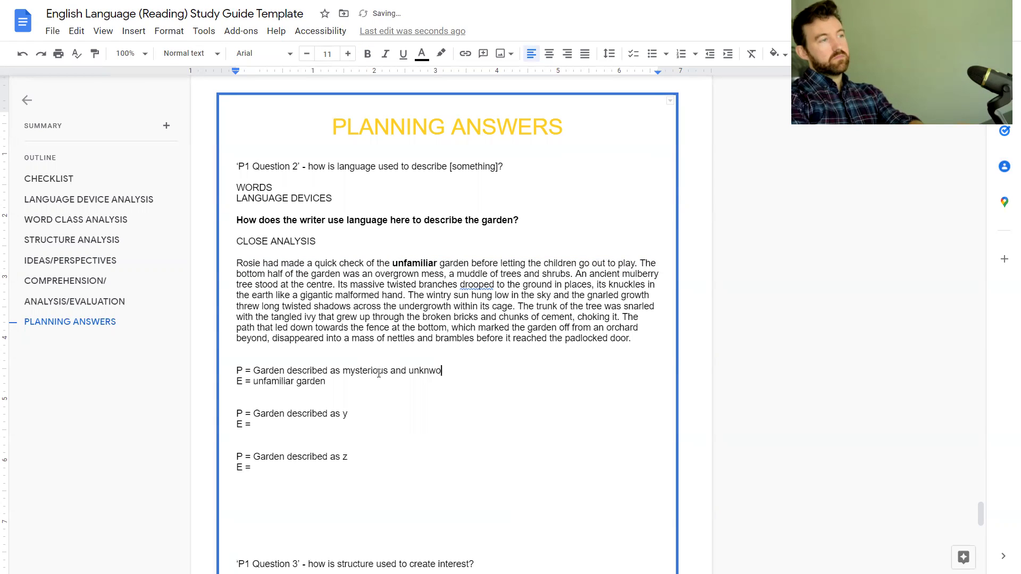
{"action": "key", "text": "BackSpace"}
{"action": "key", "text": "BackSpace"}
{"action": "type", "text": "own"}
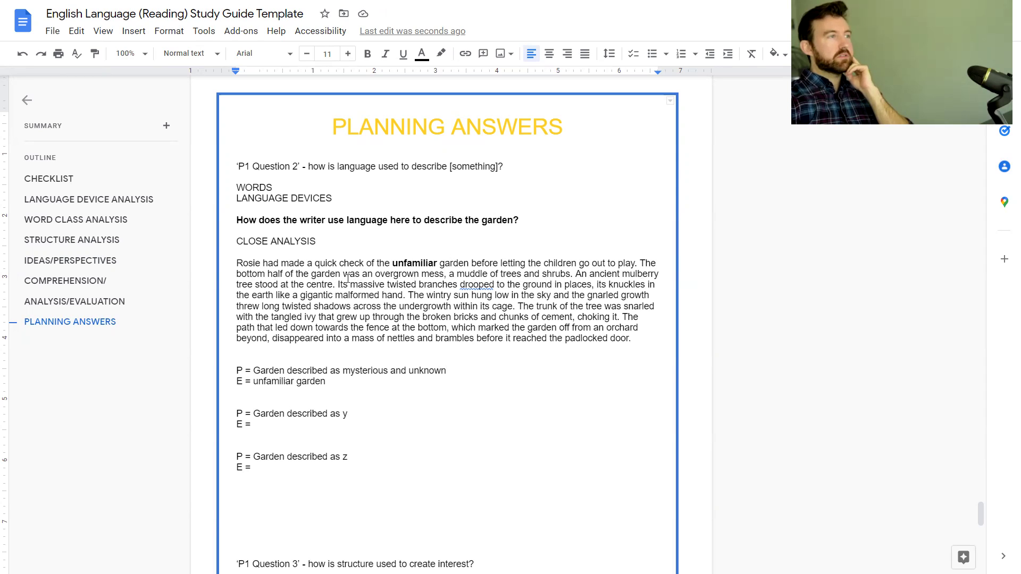
Copy "an overgrown mess, a muddle of trees and shrubs." from the passage and make it bold there.
{"action": "left_click_drag", "start_coordinate": [362, 276], "coordinate": [575, 275]}
{"action": "key", "text": "ctrl+c"}
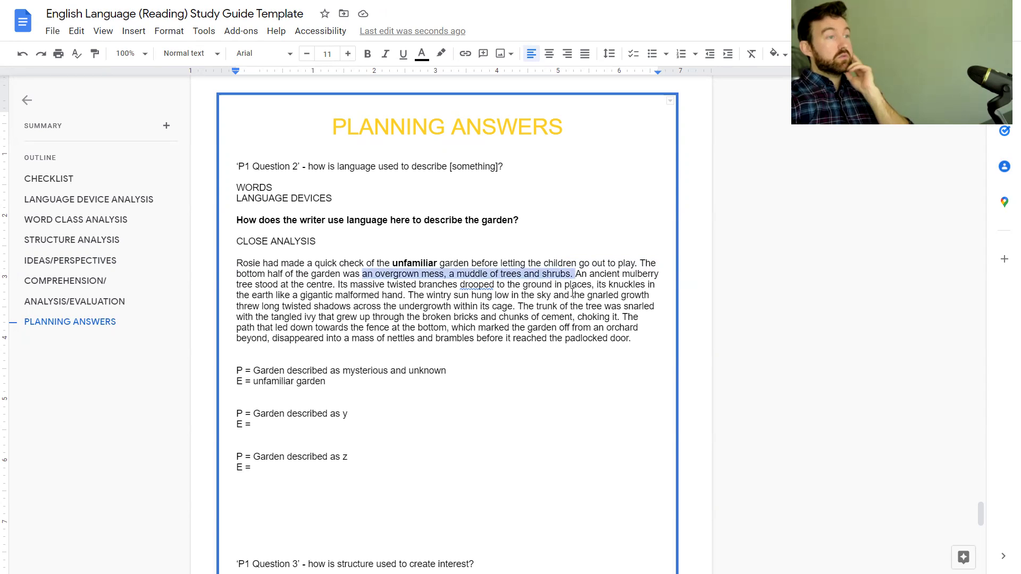
{"action": "key", "text": "ctrl+b"}
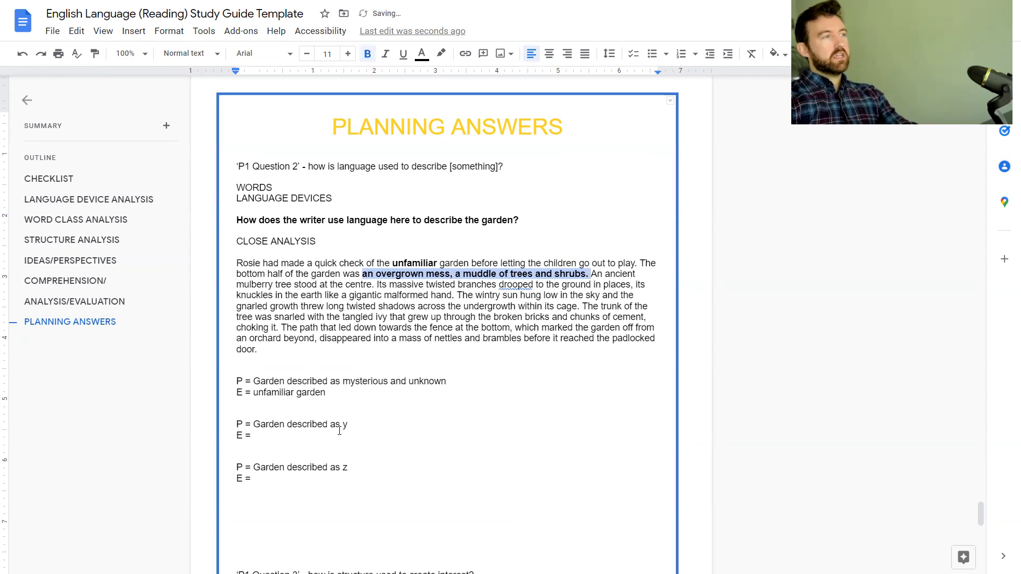
Bold "unfamiliar" in the first E line and add ", adj." at the end of that line.
{"action": "double_click", "coordinate": [273, 392]}
{"action": "key", "text": "ctrl+b"}
{"action": "left_click", "coordinate": [353, 392]}
{"action": "type", "text": ", adj."}
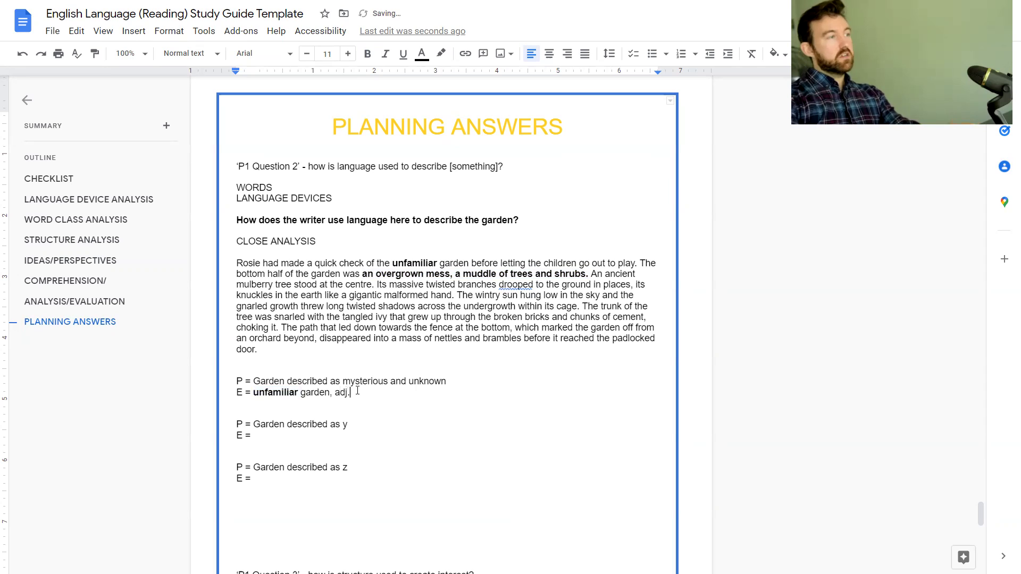
Replace the placeholder y in the second P line with "wild and untended".
{"action": "left_click", "coordinate": [351, 424]}
{"action": "key", "text": "BackSpace"}
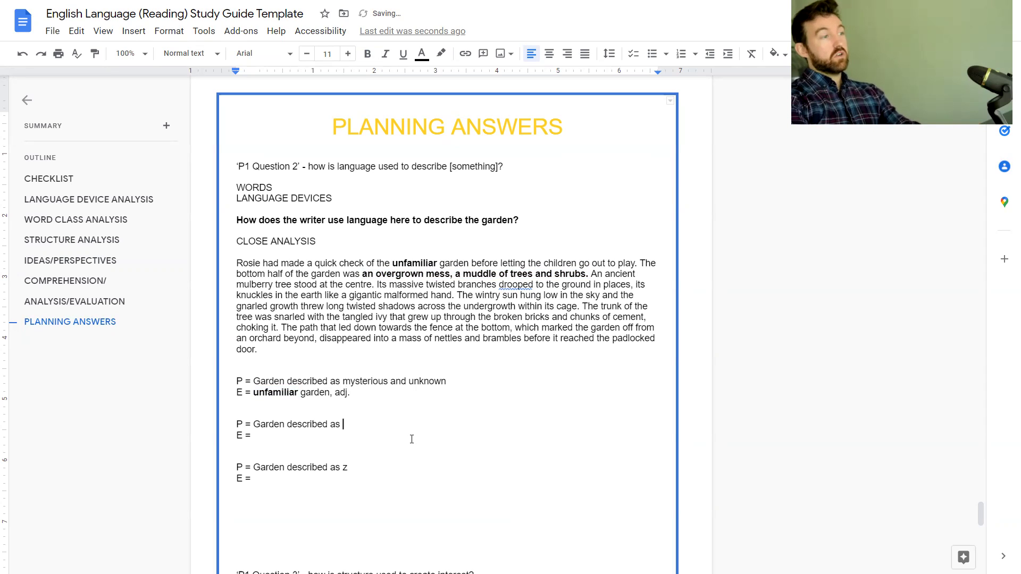
{"action": "type", "text": "wild "}
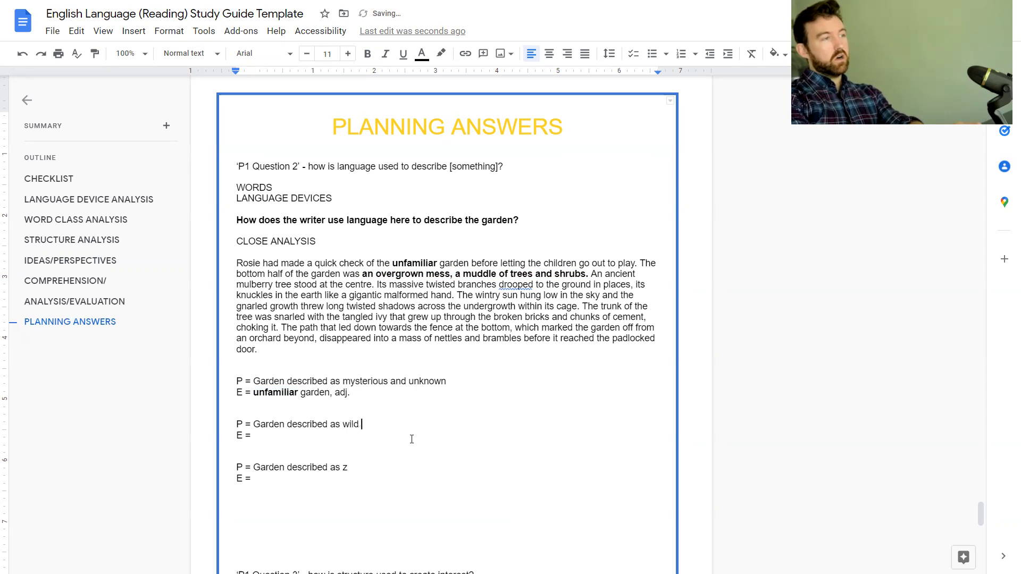
{"action": "type", "text": "and me"}
{"action": "key", "text": "BackSpace"}
{"action": "key", "text": "BackSpace"}
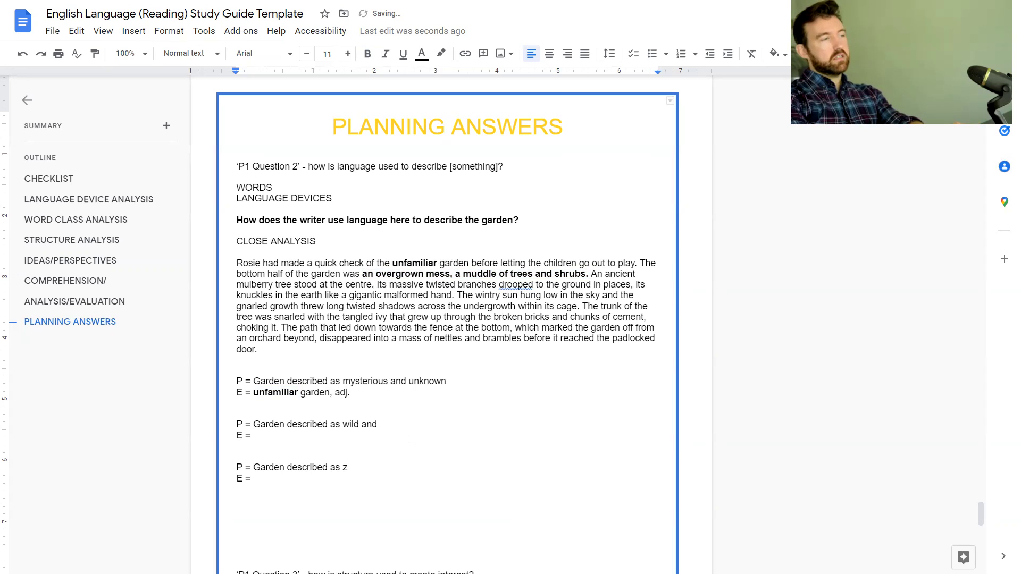
{"action": "type", "text": "untended"}
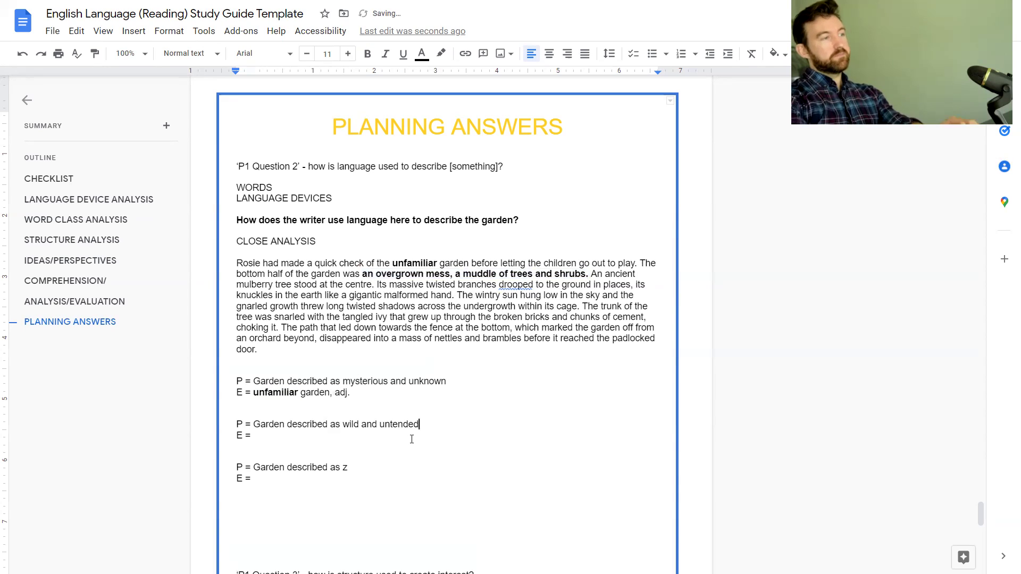
Paste the copied overgrown mess quotation unformatted into the second E line, replacing its full stop with ", imagery".
{"action": "left_click", "coordinate": [253, 435]}
{"action": "key", "text": "ctrl+shift+v"}
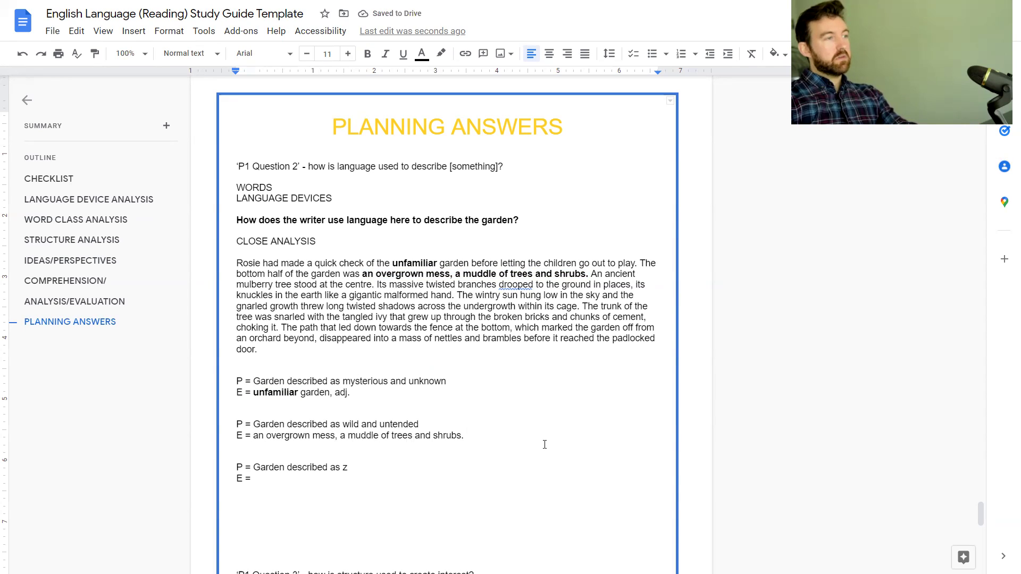
{"action": "key", "text": "BackSpace"}
{"action": "key", "text": "BackSpace"}
{"action": "type", "text": ", imagery"}
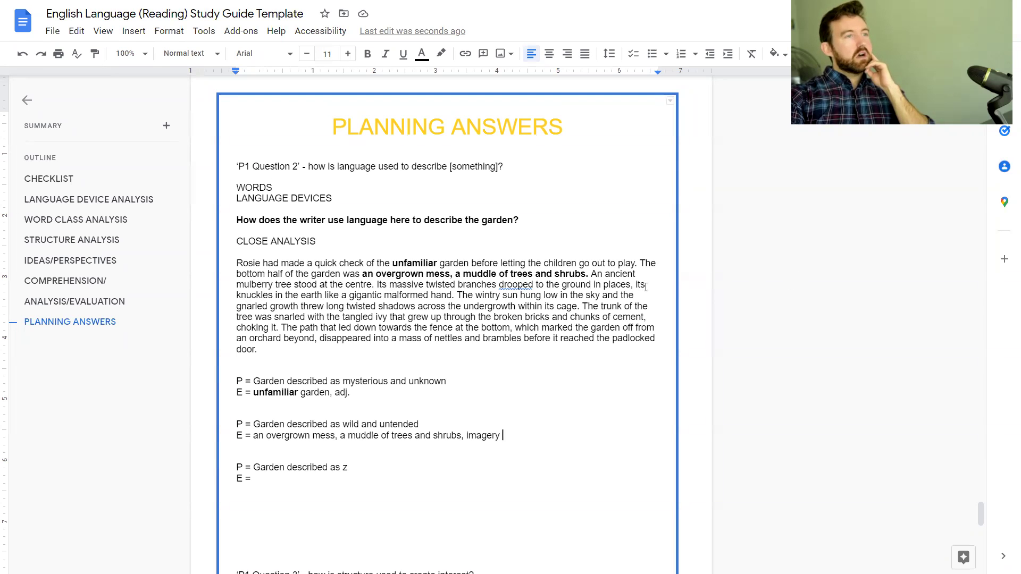
Bold "its knuckles in the earth like a gigantic malformed hand." in the passage and copy it as plain text into the third E line.
{"action": "left_click_drag", "start_coordinate": [633, 285], "coordinate": [458, 296]}
{"action": "key", "text": "ctrl+b"}
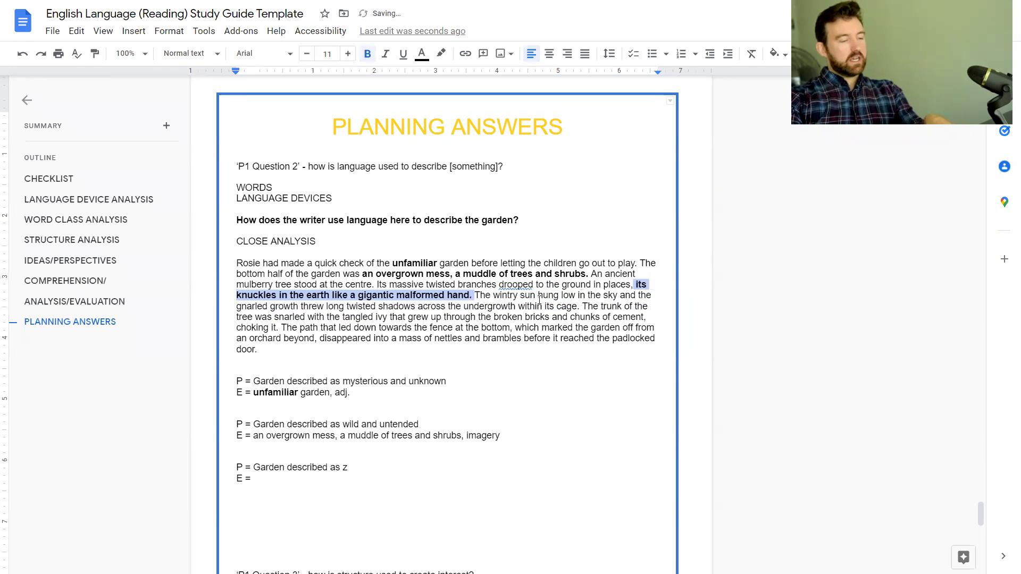
{"action": "key", "text": "ctrl+c"}
{"action": "left_click", "coordinate": [351, 479]}
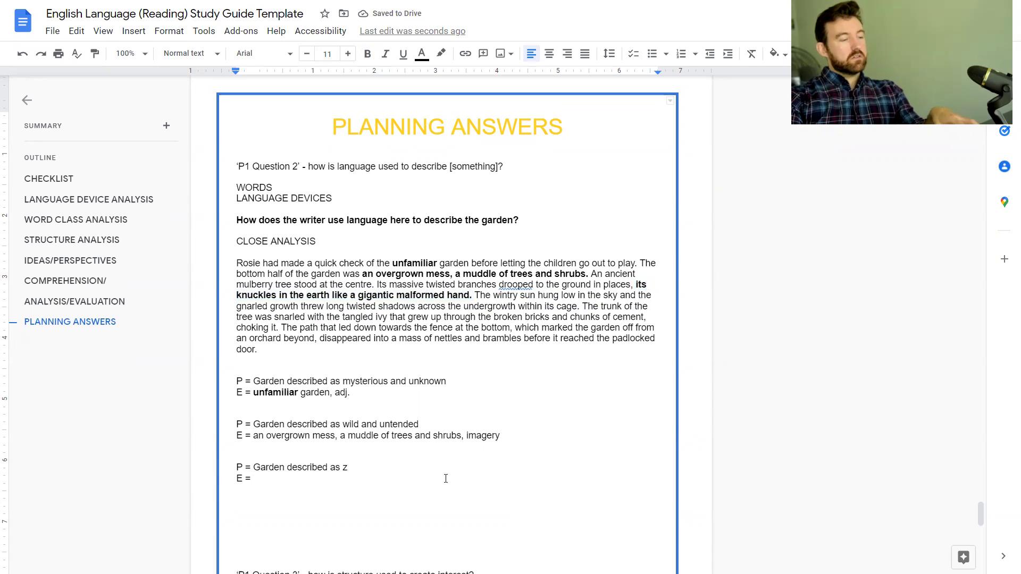
{"action": "key", "text": "ctrl+shift+v"}
Enclose the third E line's quotation in quotation marks without its full stop and add ", personification".
{"action": "left_click", "coordinate": [256, 479]}
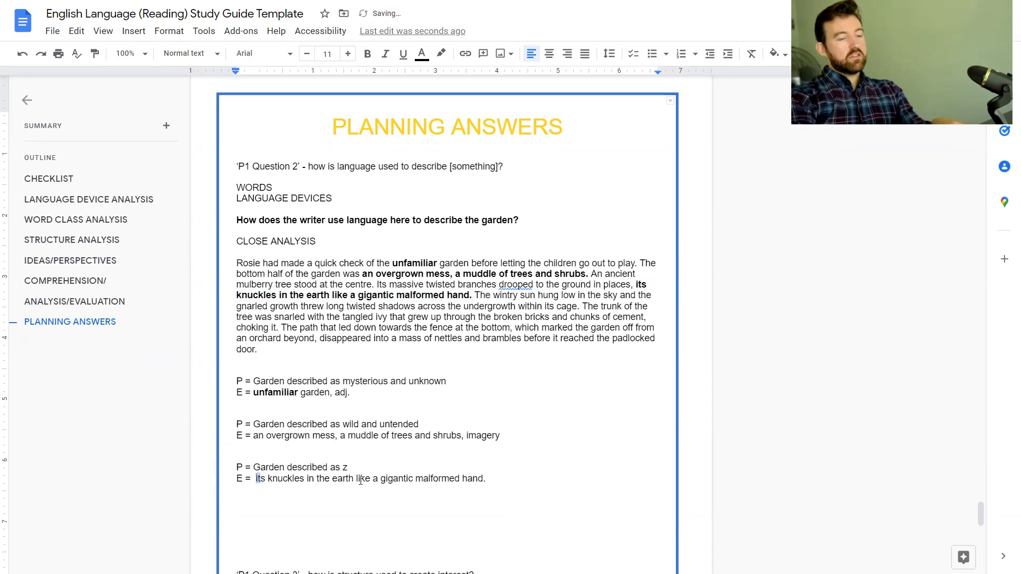
{"action": "type", "text": "'"}
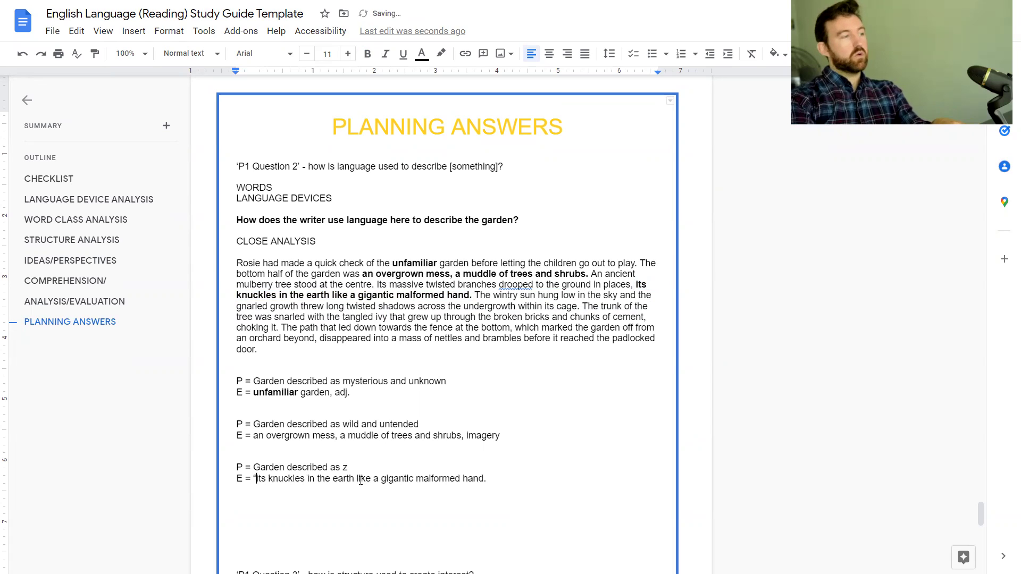
{"action": "left_click", "coordinate": [493, 478]}
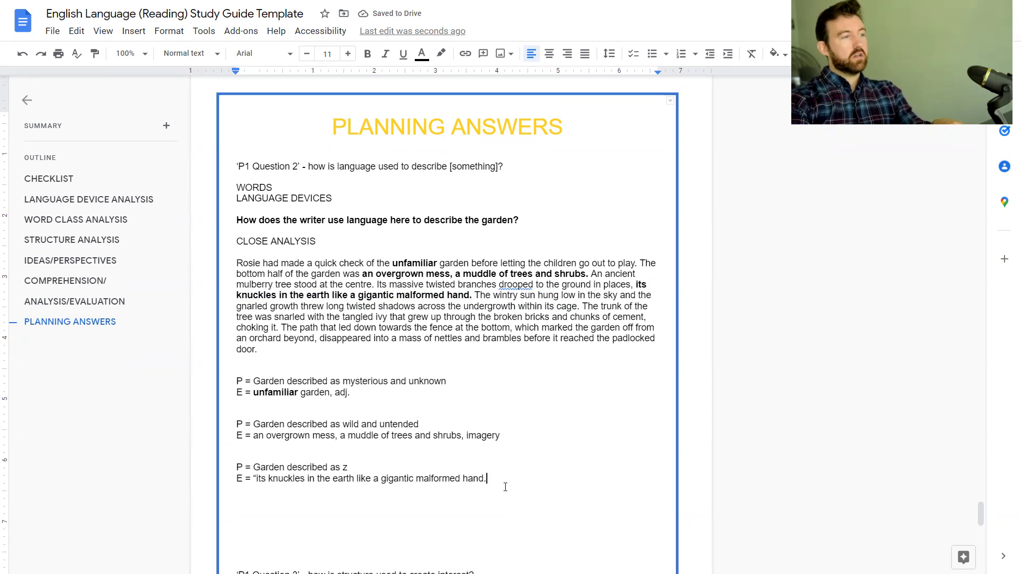
{"action": "key", "text": "BackSpace"}
{"action": "key", "text": "BackSpace"}
{"action": "type", "text": "\", per"}
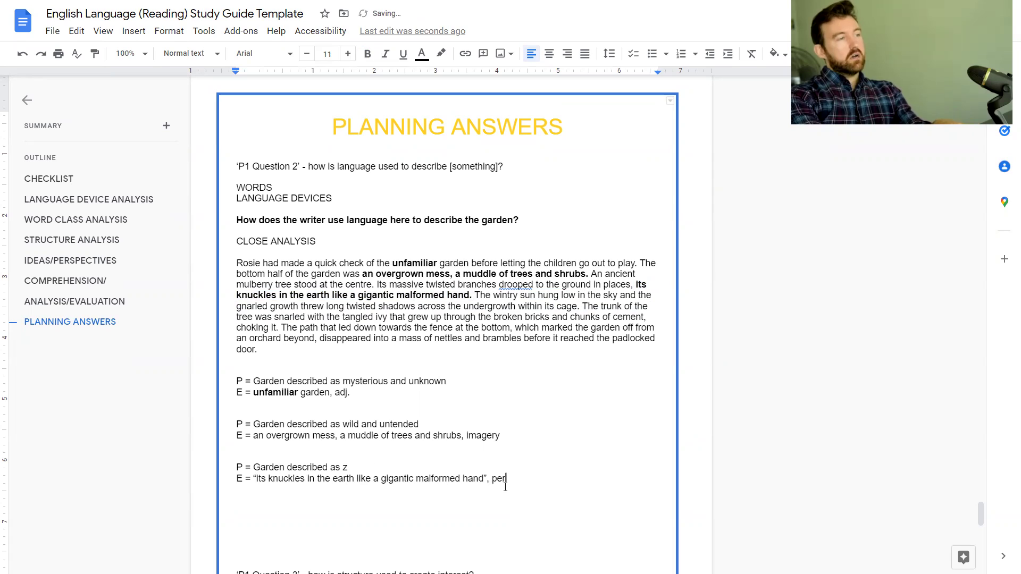
{"action": "type", "text": "sonification"}
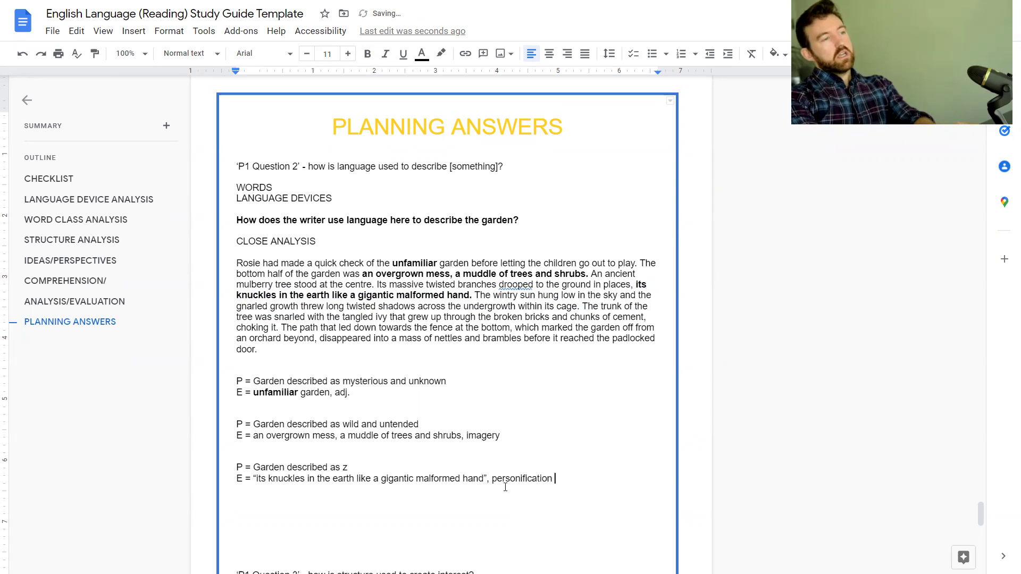
Replace the placeholder z in the third P line with "being alive and old".
{"action": "key", "text": "Up"}
{"action": "key", "text": "BackSpace"}
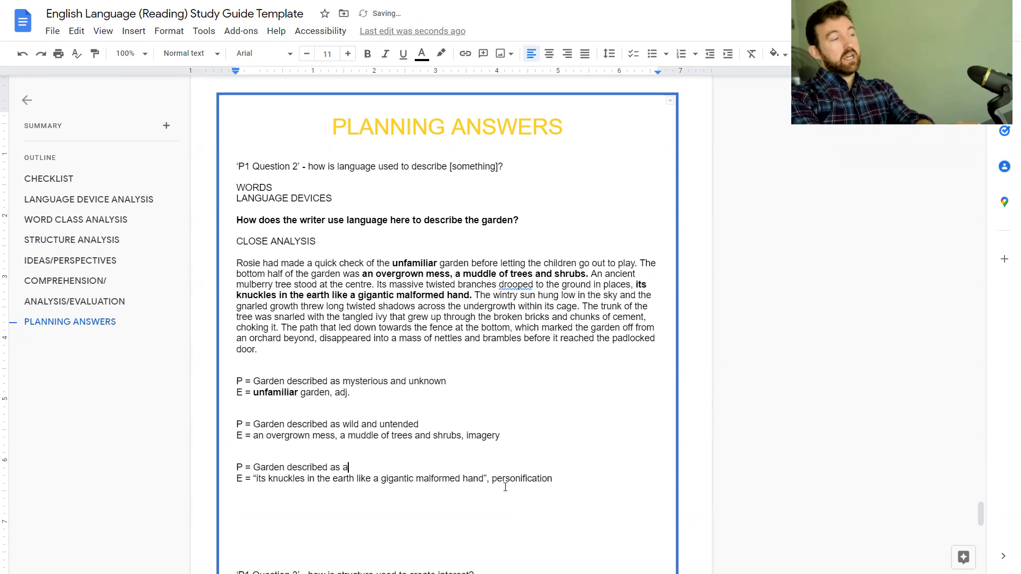
{"action": "type", "text": "being alive "}
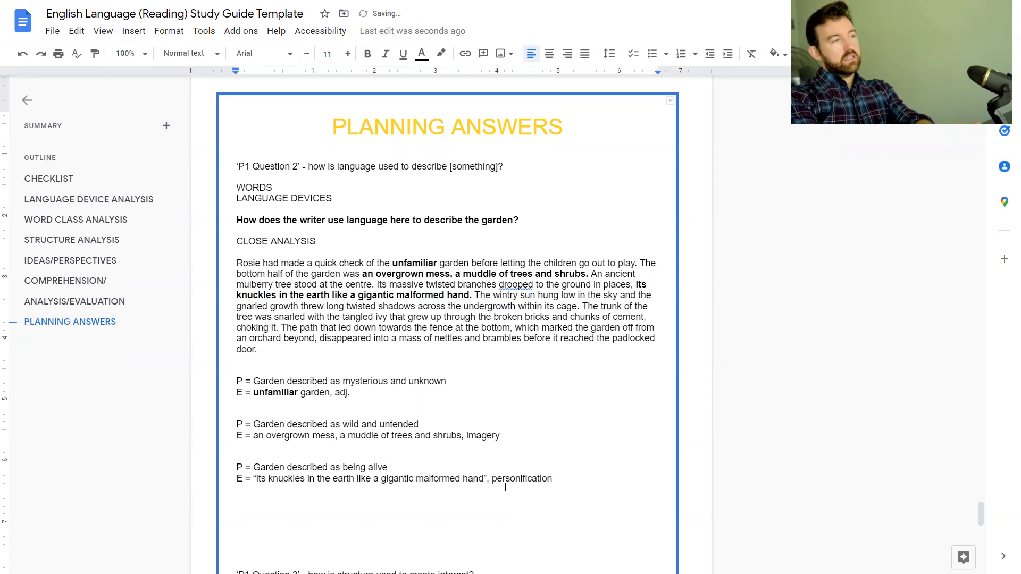
{"action": "type", "text": "and"}
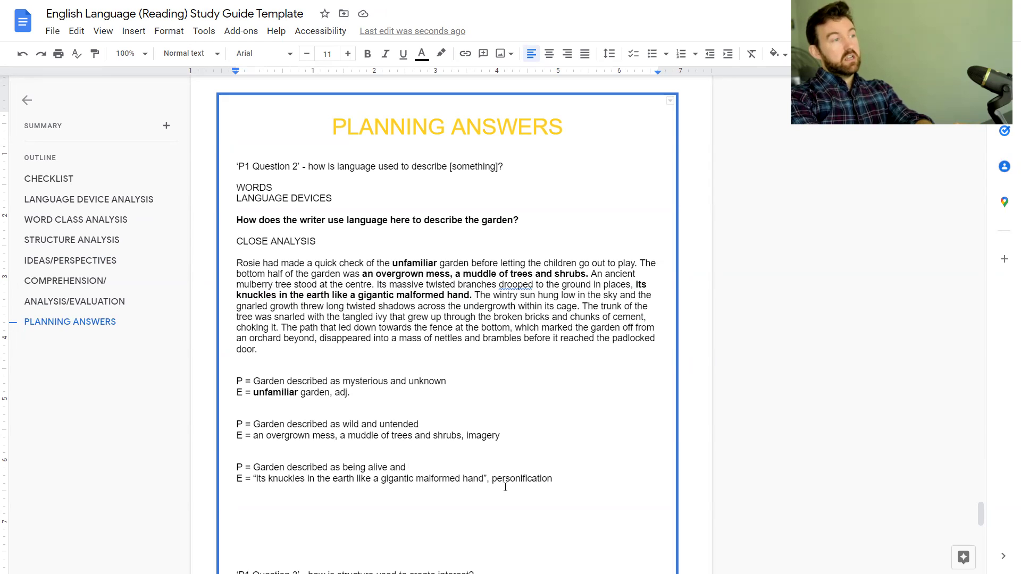
{"action": "type", "text": "old"}
Add a second evidence line reading E = “ancient” below the personification quotation.
{"action": "key", "text": "Down"}
{"action": "key", "text": "Down"}
{"action": "type", "text": "E =-"}
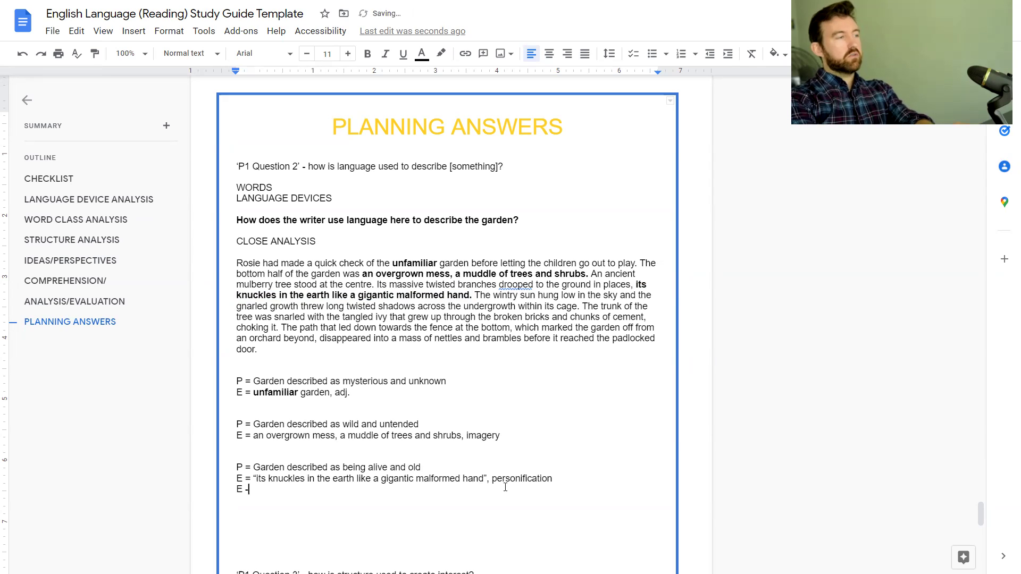
{"action": "key", "text": "BackSpace"}
{"action": "type", "text": "“and"}
{"action": "type", "text": "ient”"}
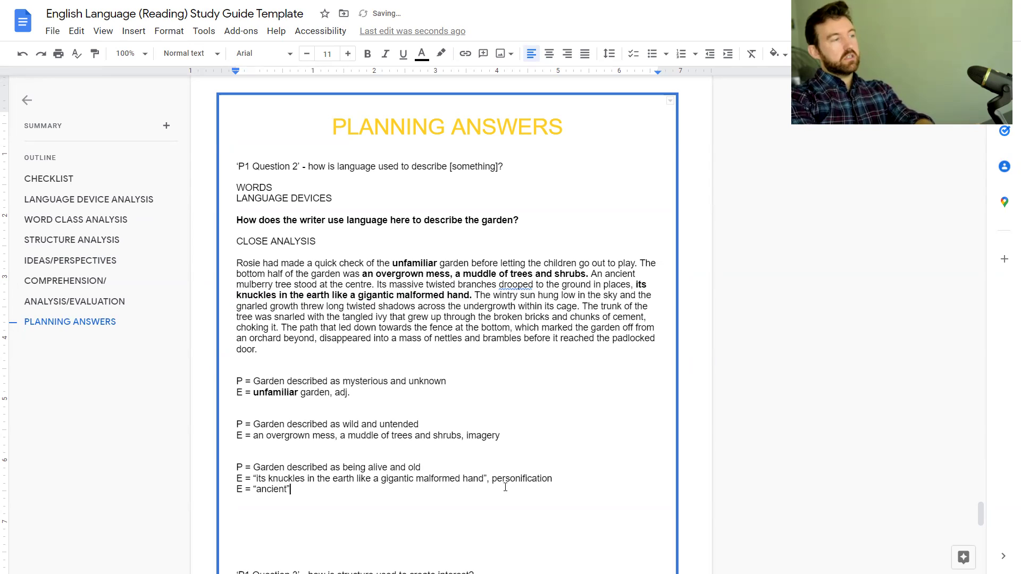
Label the “ancient” evidence line with ", adjective" and bold the word ancient in the passage.
{"action": "type", "text": ", "}
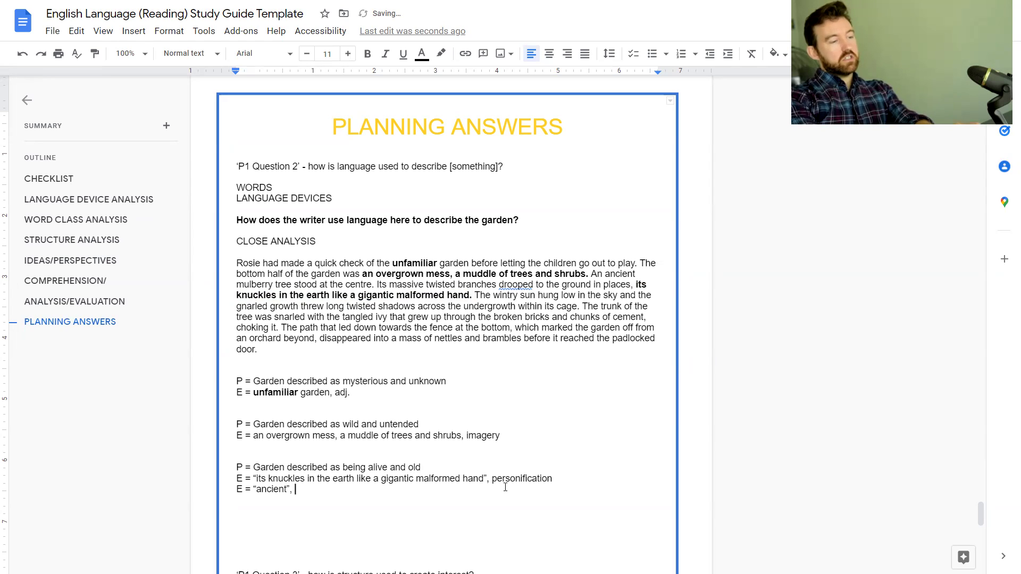
{"action": "type", "text": "adjective"}
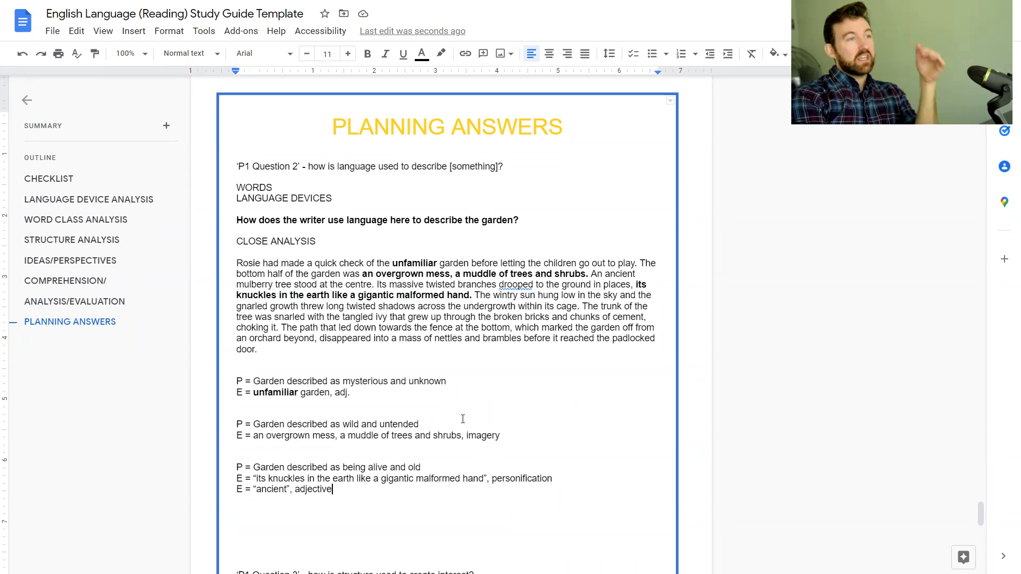
{"action": "double_click", "coordinate": [612, 275]}
{"action": "key", "text": "ctrl+b"}
{"action": "left_click", "coordinate": [617, 317]}
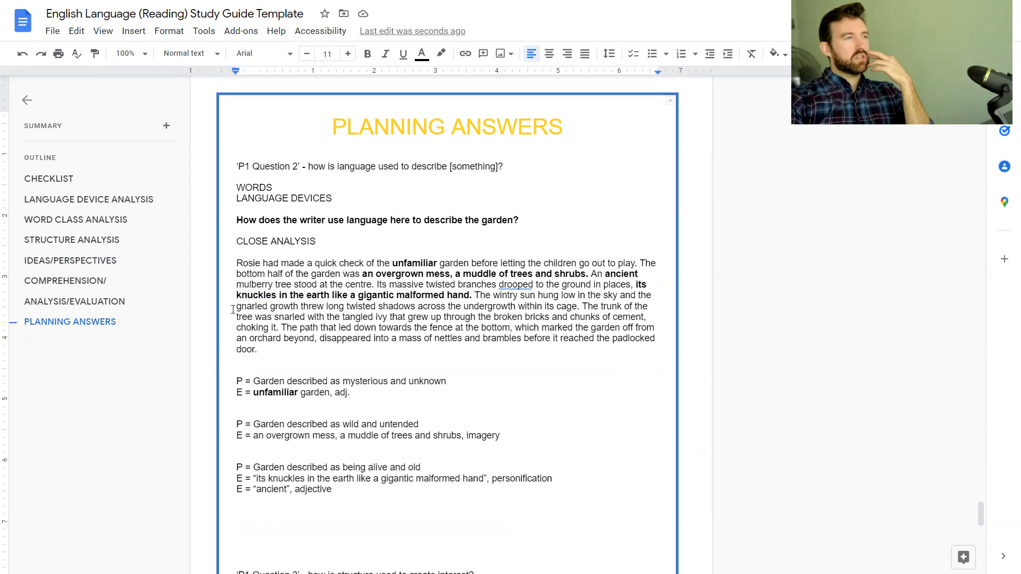
Bold "gnarled growth threw long twisted shadows across the undergrowth" in the passage and copy it.
{"action": "left_click_drag", "start_coordinate": [233, 309], "coordinate": [516, 310]}
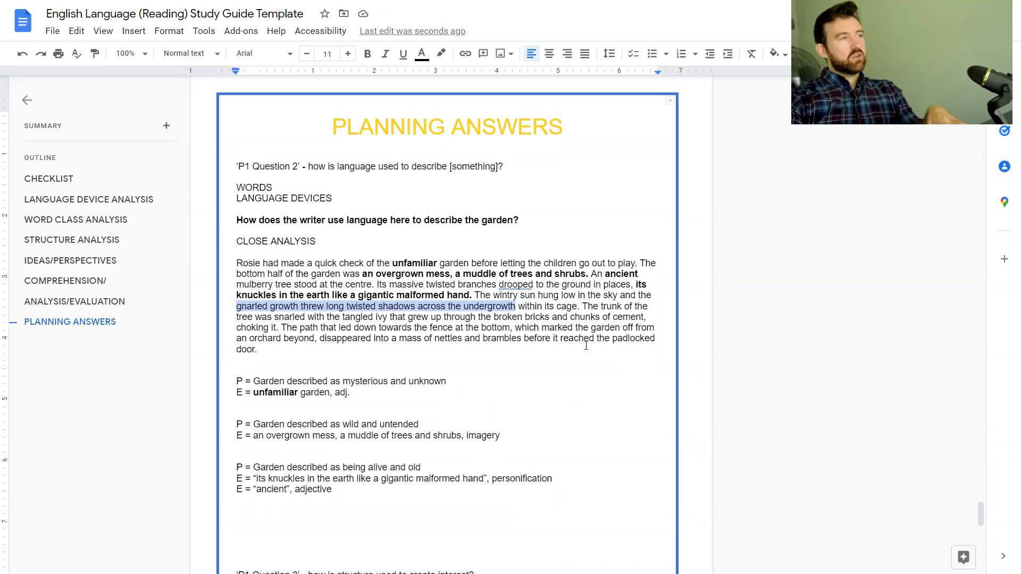
{"action": "key", "text": "ctrl+b"}
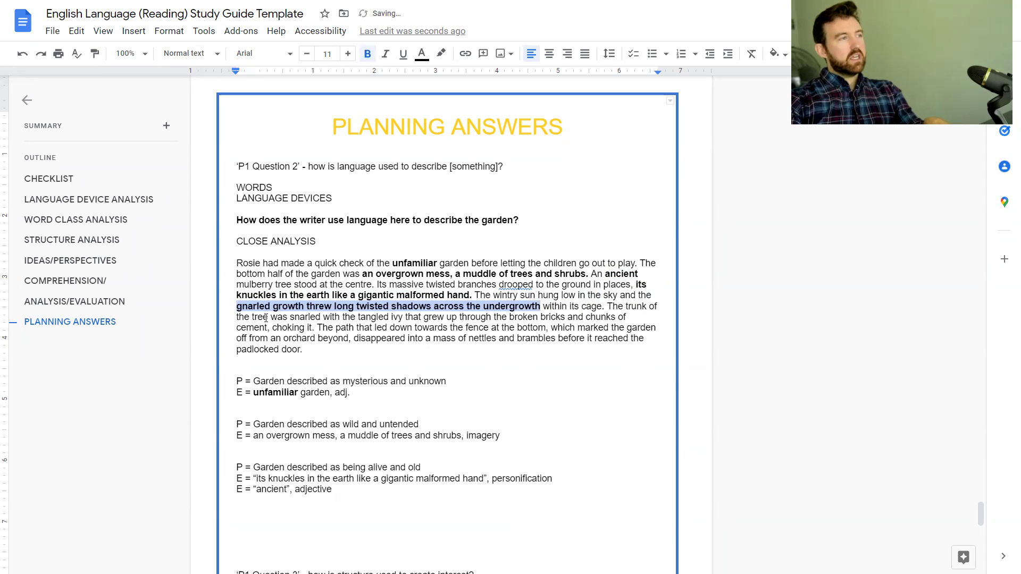
{"action": "left_click", "coordinate": [236, 307]}
{"action": "left_click_drag", "start_coordinate": [237, 306], "coordinate": [540, 309]}
{"action": "key", "text": "ctrl+c"}
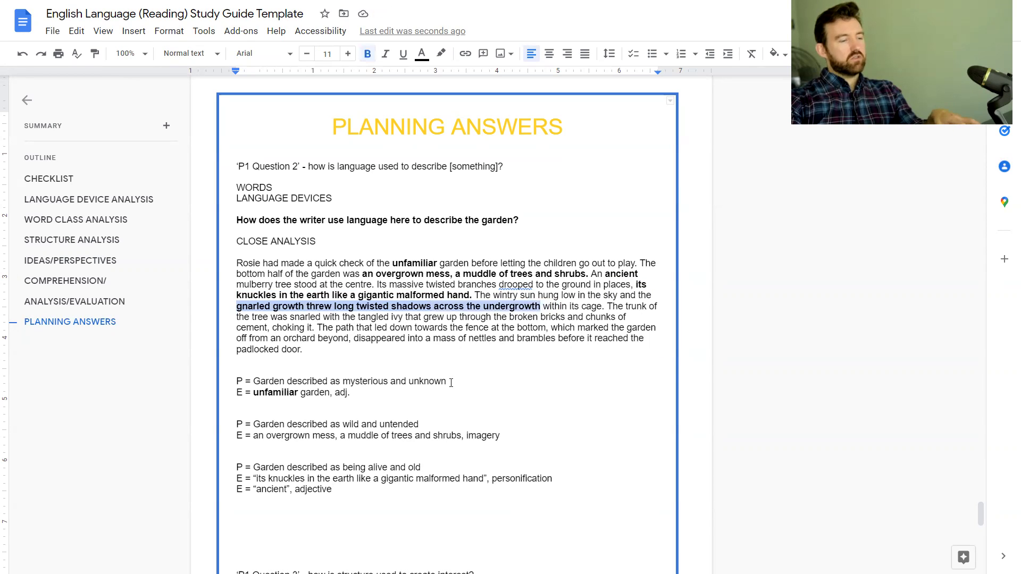
Paste the copied quotation as a plain-text second E line under the first point, with a trailing comma, and change that point's last word to "intimidating".
{"action": "left_click", "coordinate": [301, 401]}
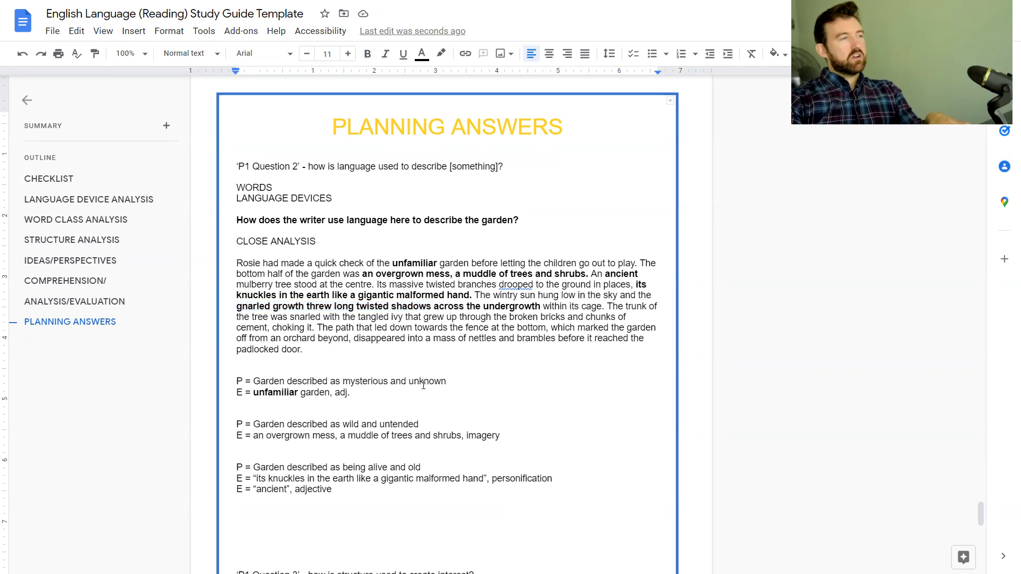
{"action": "left_click_drag", "start_coordinate": [344, 381], "coordinate": [459, 377]}
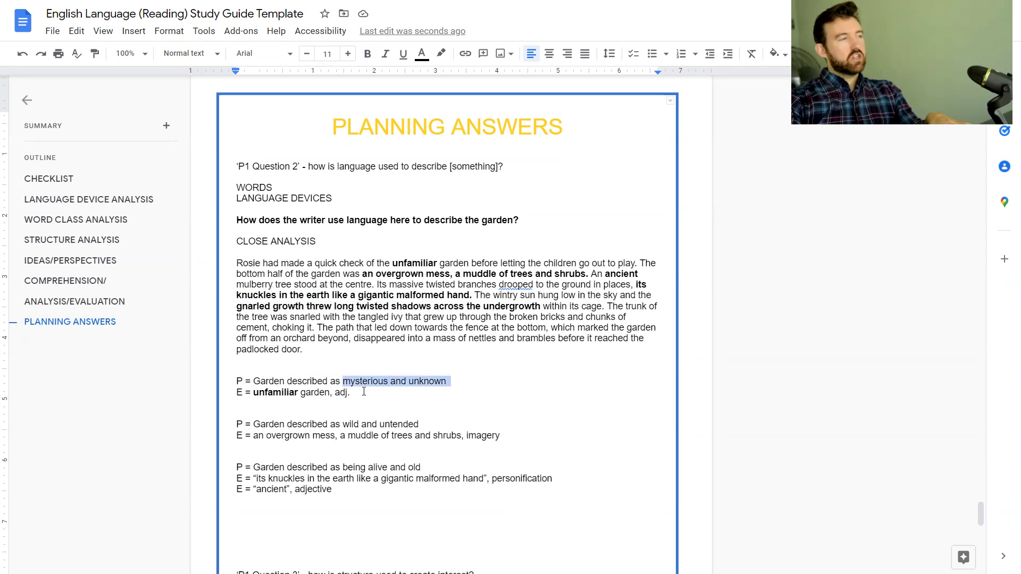
{"action": "left_click", "coordinate": [259, 412]}
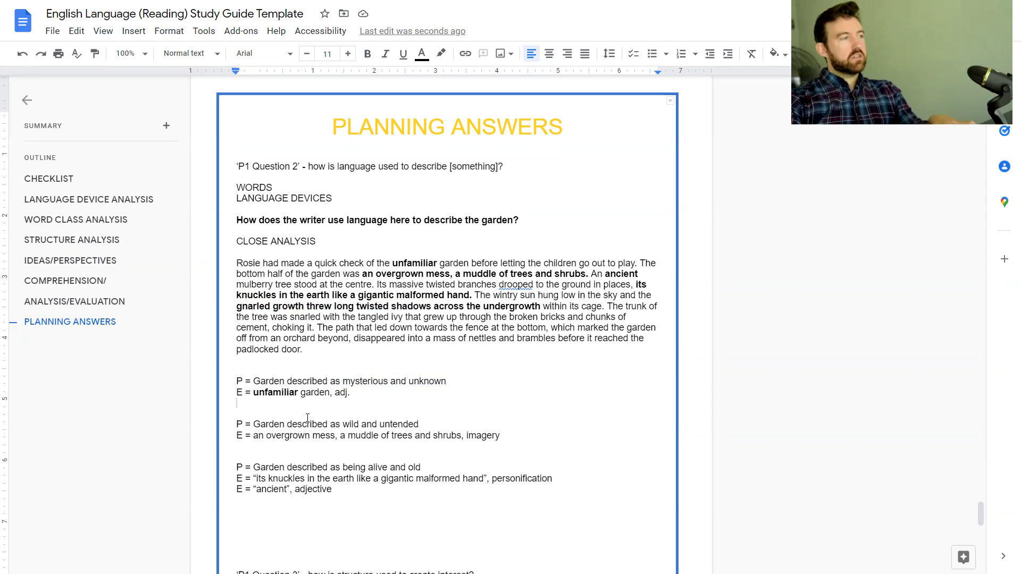
{"action": "type", "text": "E ="}
{"action": "key", "text": "ctrl+shift+v"}
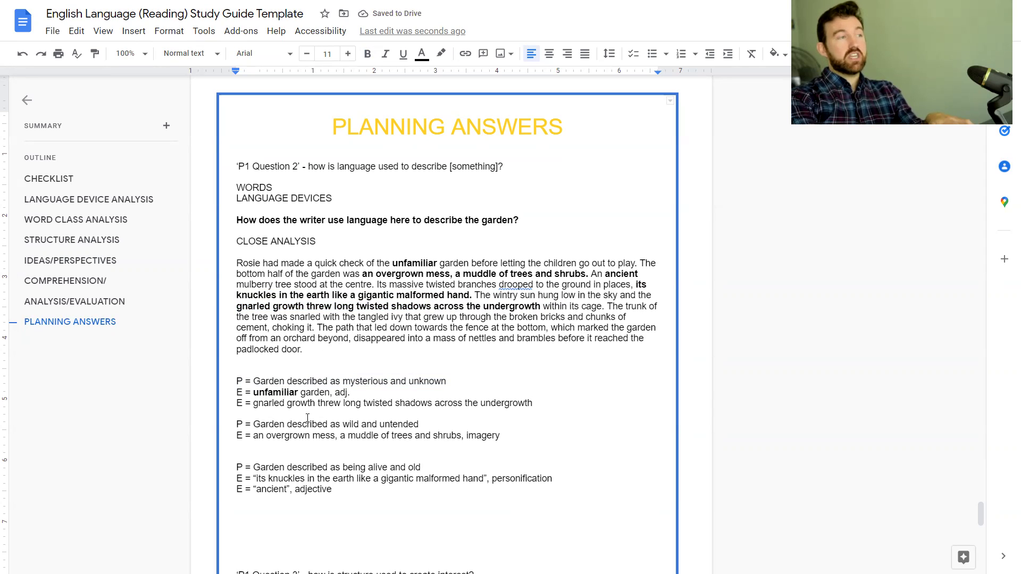
{"action": "type", "text": ","}
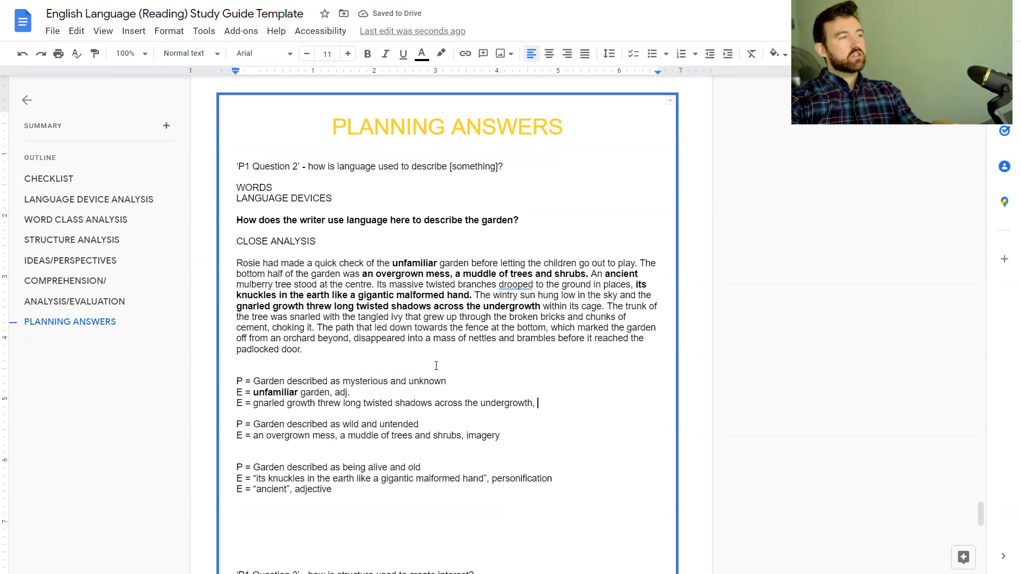
{"action": "double_click", "coordinate": [426, 381]}
{"action": "type", "text": "intimidating"}
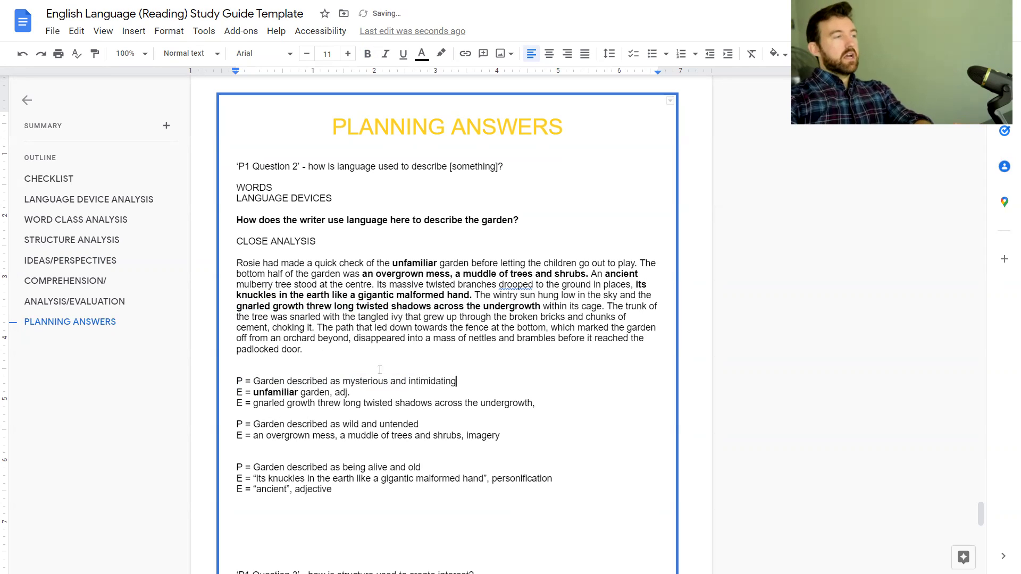
Bold "gnarled growth" and "twisted shadows" in the first point's second E line and append "alliteration, symbolism".
{"action": "left_click_drag", "start_coordinate": [253, 403], "coordinate": [445, 405]}
{"action": "key", "text": "ctrl+b"}
{"action": "key", "text": "ctrl+b"}
{"action": "left_click", "coordinate": [563, 402]}
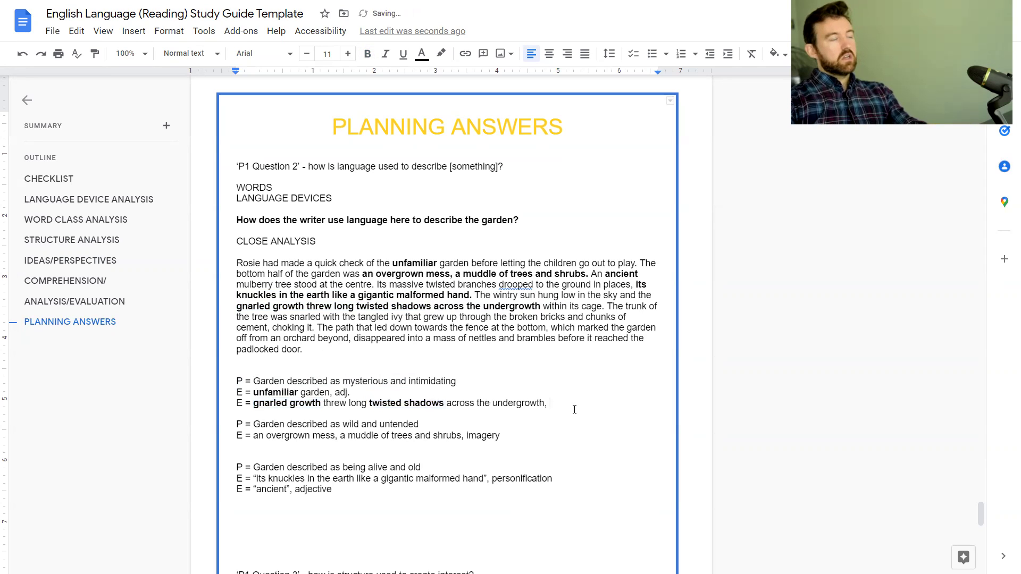
{"action": "type", "text": "alliteration, "}
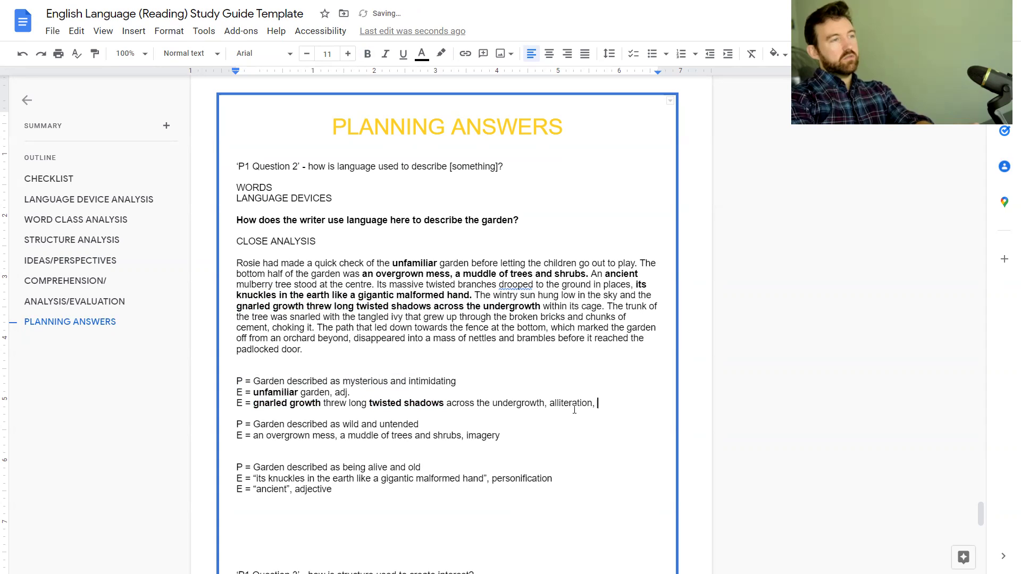
{"action": "type", "text": "symbolism"}
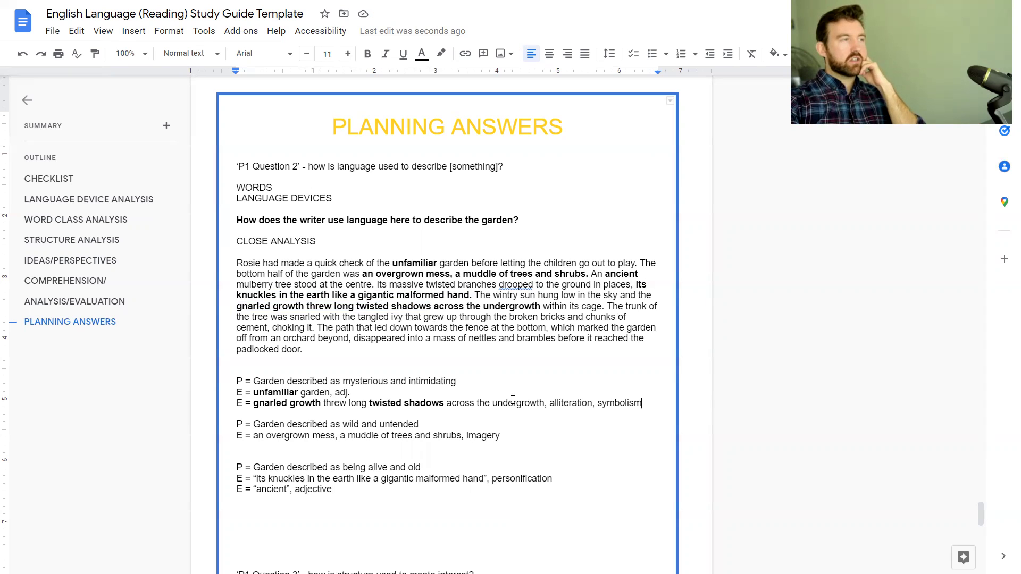
Bold "tangled ivy that grew up through the broken bricks" in the passage and copy it.
{"action": "left_click", "coordinate": [358, 317]}
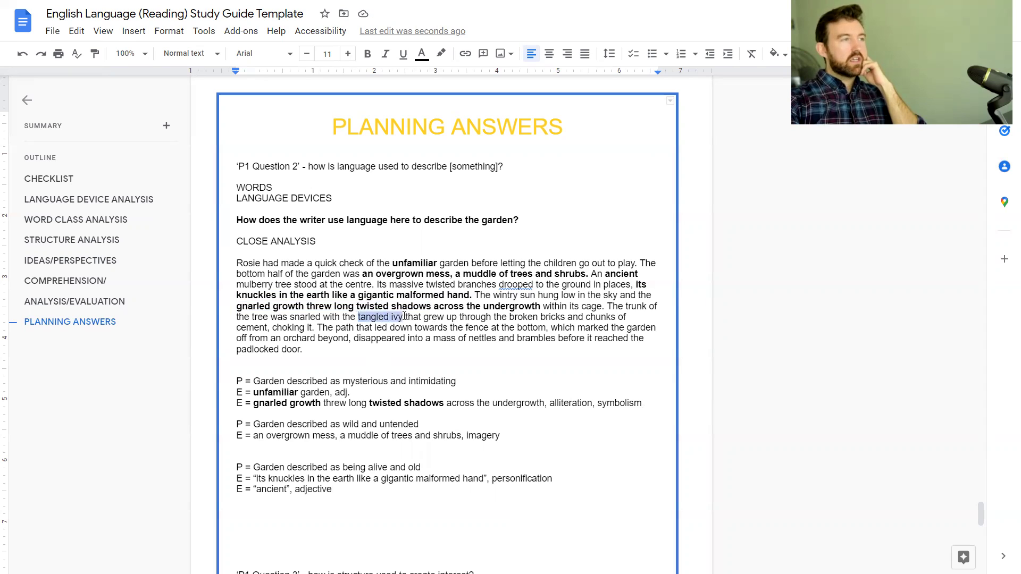
{"action": "left_click_drag", "start_coordinate": [404, 316], "coordinate": [567, 318]}
{"action": "key", "text": "ctrl+c"}
{"action": "key", "text": "ctrl+b"}
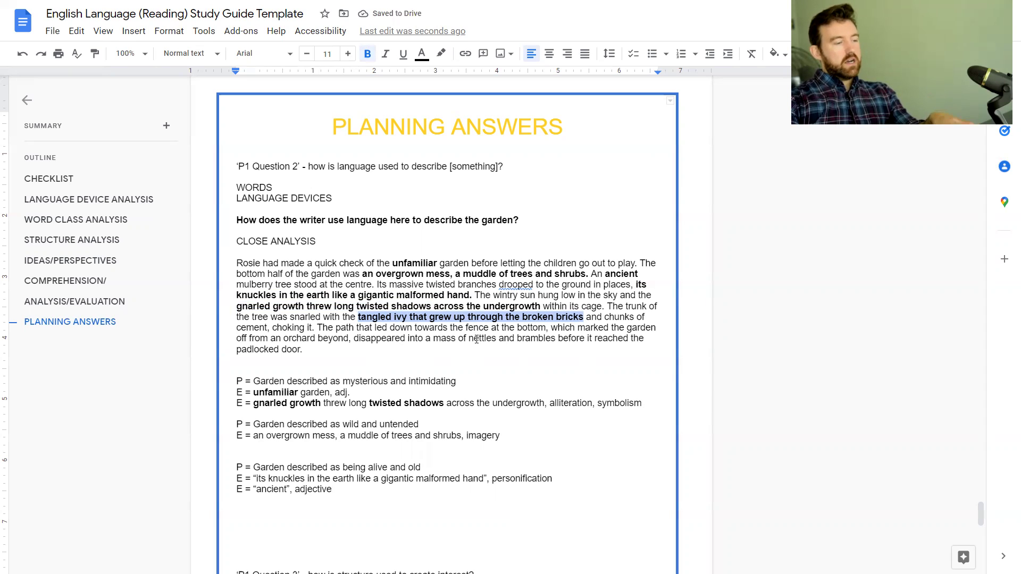
{"action": "left_click", "coordinate": [389, 319]}
{"action": "double_click", "coordinate": [388, 319]}
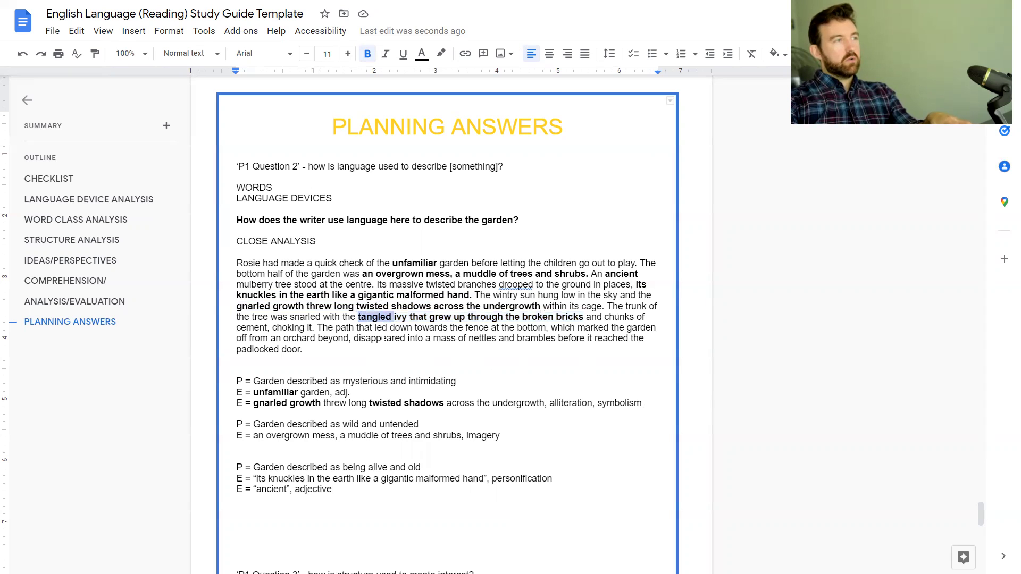
{"action": "double_click", "coordinate": [534, 317]}
{"action": "left_click", "coordinate": [378, 318]}
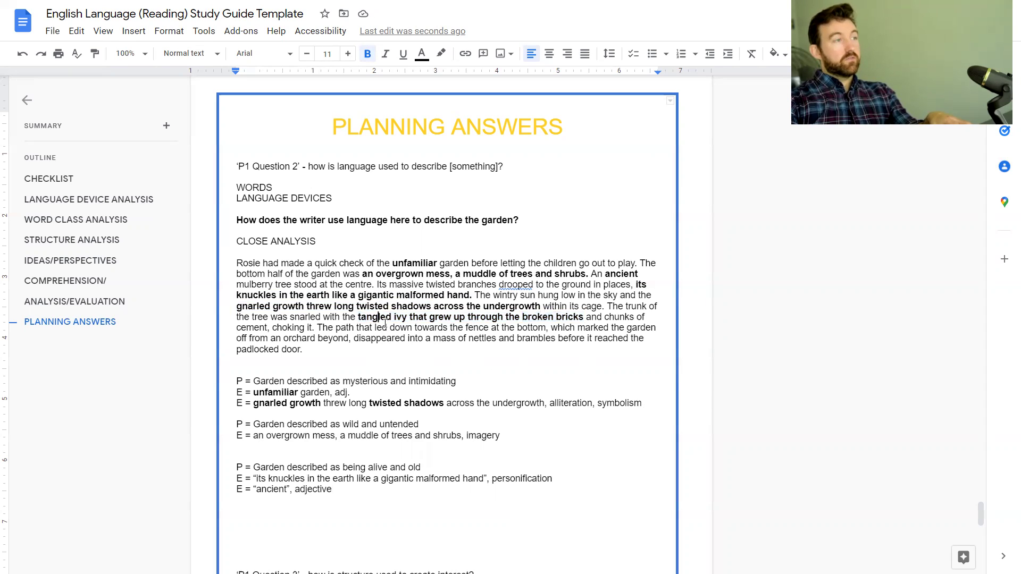
Add a second E line under the second point with the copied tangled ivy quotation as plain text.
{"action": "left_click", "coordinate": [303, 373]}
{"action": "key", "text": "Down"}
{"action": "type", "text": "E ="}
{"action": "key", "text": "ctrl+shift+v"}
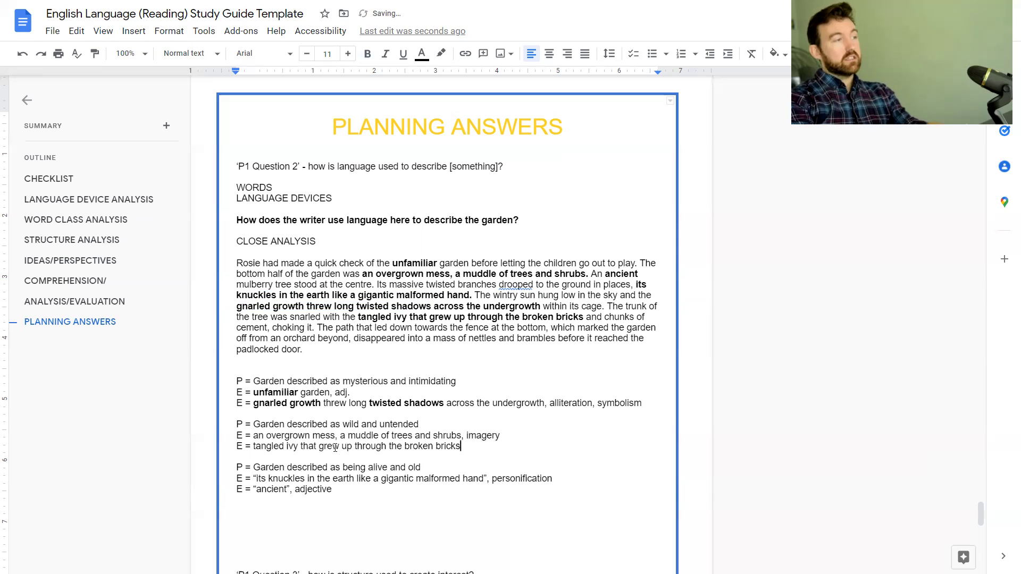
Bold the words "tangled" and "broken" in the second point's new E line.
{"action": "double_click", "coordinate": [274, 446]}
{"action": "key", "text": "ctrl+b"}
{"action": "double_click", "coordinate": [410, 446]}
{"action": "key", "text": "ctrl+b"}
{"action": "key", "text": "End"}
Extend the second P line with "and uncared for".
{"action": "left_click", "coordinate": [437, 424]}
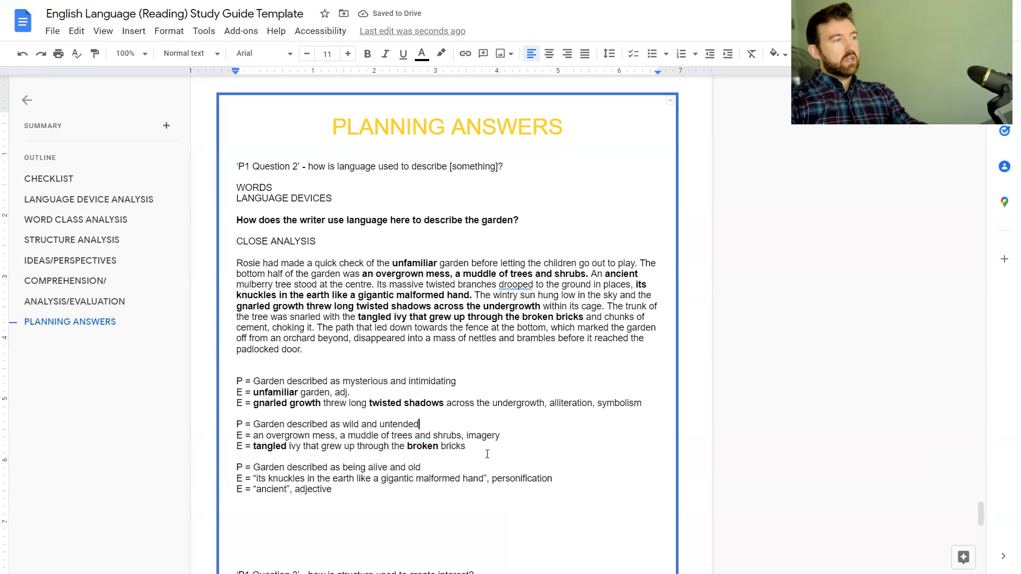
{"action": "type", "text": "and uncared "}
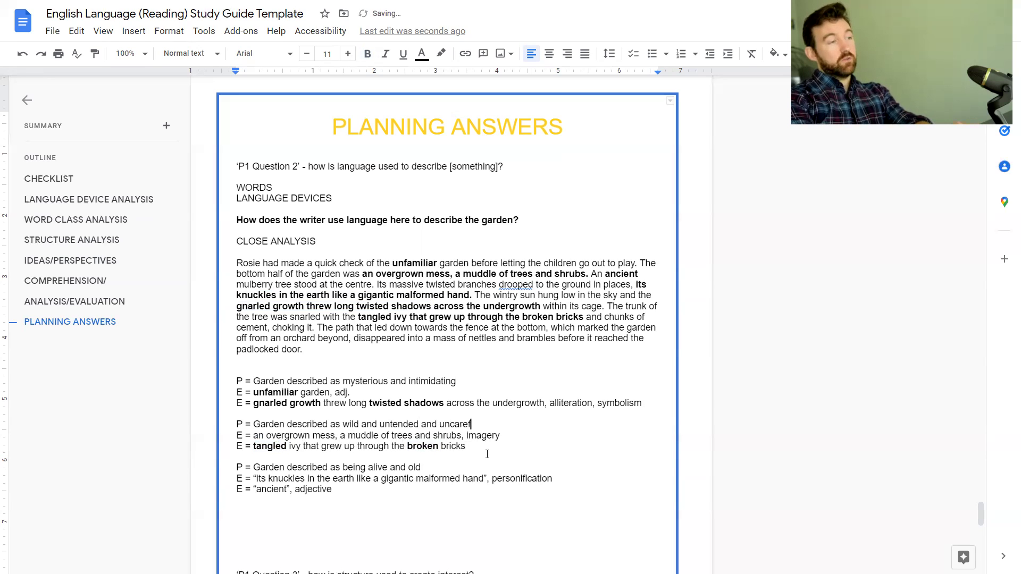
{"action": "type", "text": "for"}
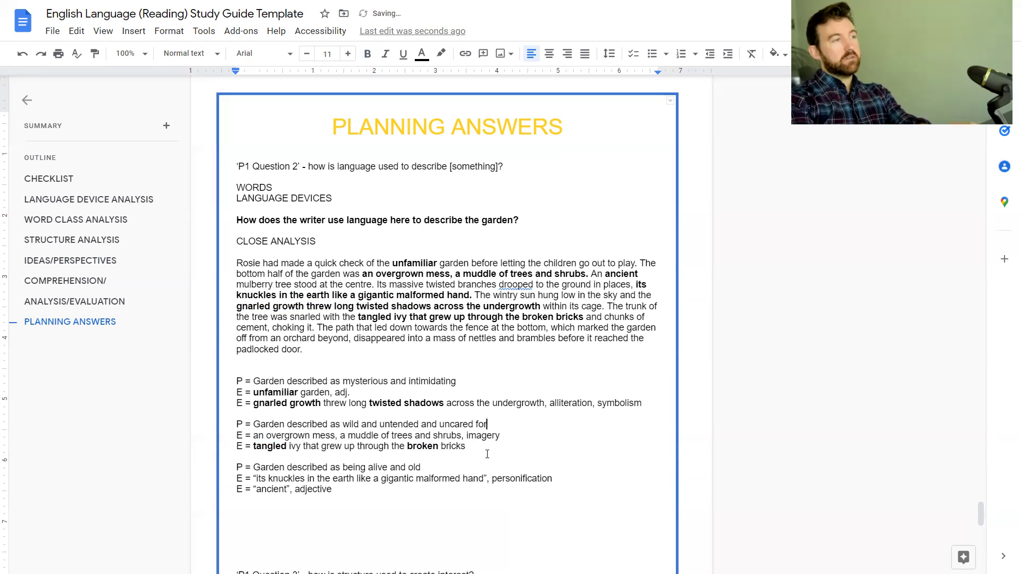
Append ", verb choice, adj." to the tangled ivy evidence line.
{"action": "key", "text": "Down"}
{"action": "key", "text": "Down"}
{"action": "type", "text": ", verb "}
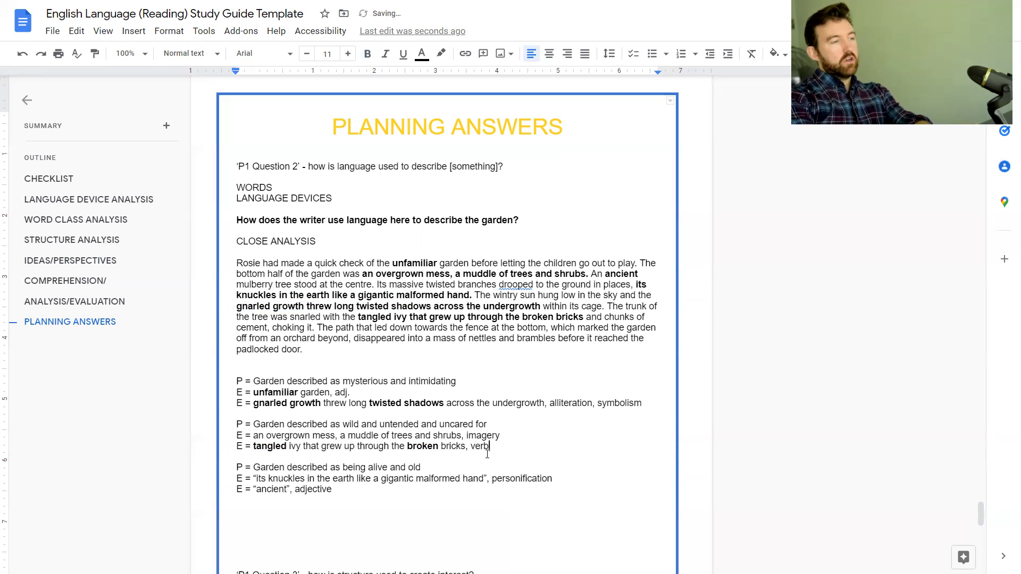
{"action": "type", "text": "choices"}
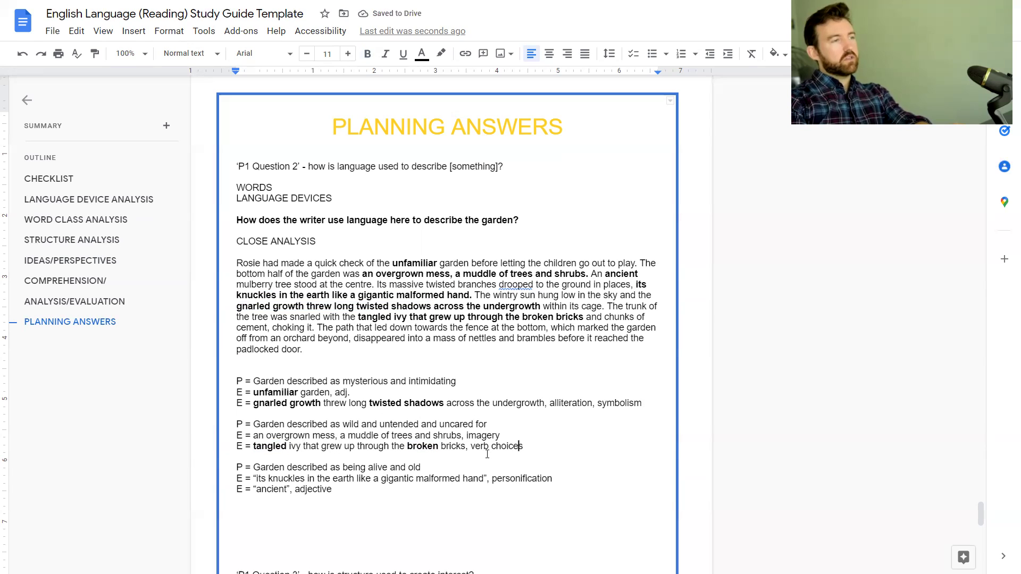
{"action": "key", "text": "Left"}
{"action": "key", "text": "Left"}
{"action": "key", "text": "Left"}
{"action": "key", "text": "Left"}
{"action": "key", "text": "Left"}
{"action": "key", "text": "Right"}
{"action": "key", "text": "Right"}
{"action": "key", "text": "BackSpace"}
{"action": "type", "text": ", adj."}
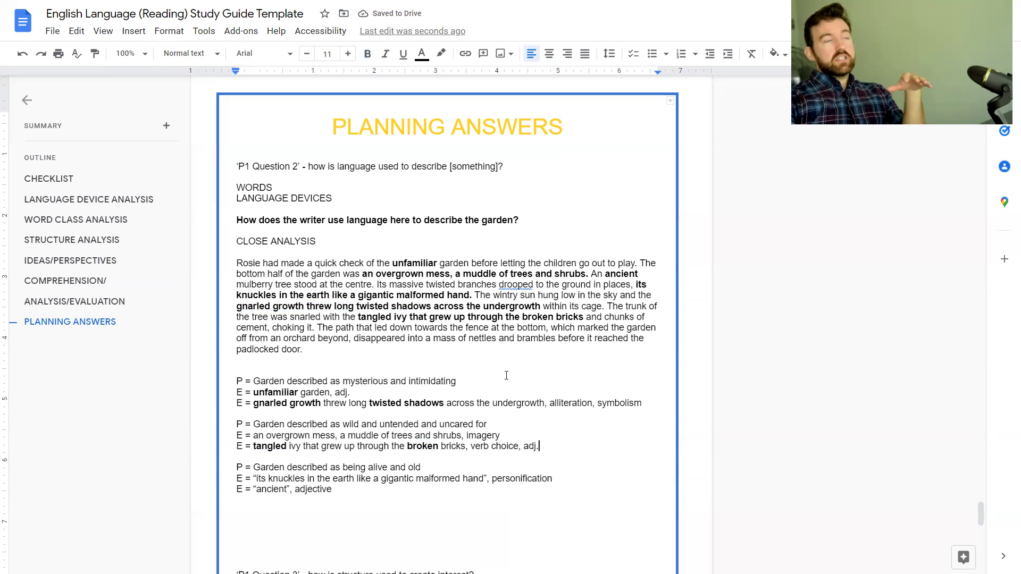
Bold "mass of nettles and brambles" in the passage.
{"action": "left_click", "coordinate": [238, 380]}
{"action": "left_click", "coordinate": [400, 495], "text": "shift"}
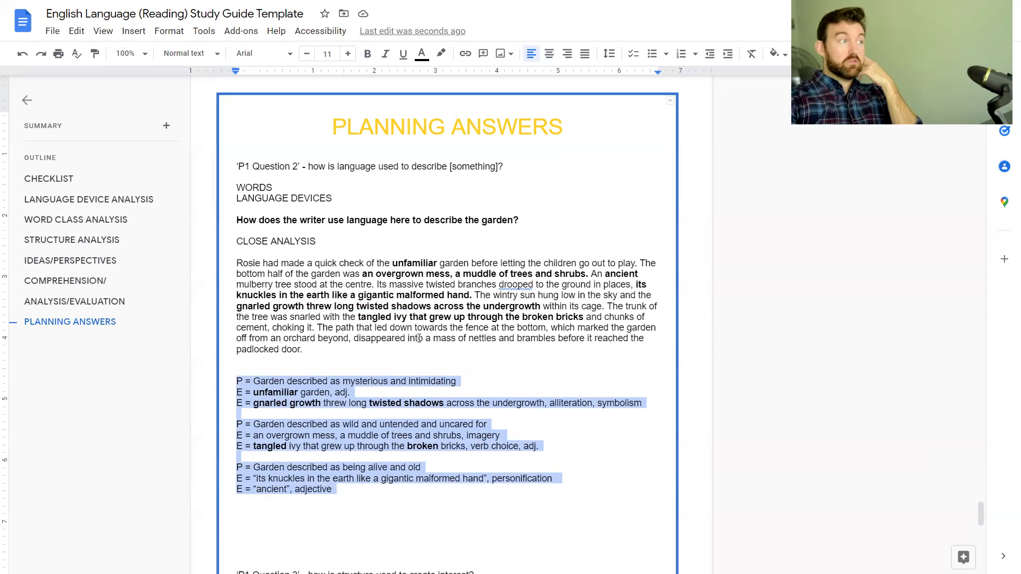
{"action": "mouse_move", "coordinate": [435, 340]}
{"action": "left_mouse_down"}
{"action": "mouse_move", "coordinate": [557, 339]}
{"action": "mouse_move", "coordinate": [303, 350]}
{"action": "mouse_move", "coordinate": [433, 339]}
{"action": "left_mouse_up"}
{"action": "key", "text": "ctrl+b"}
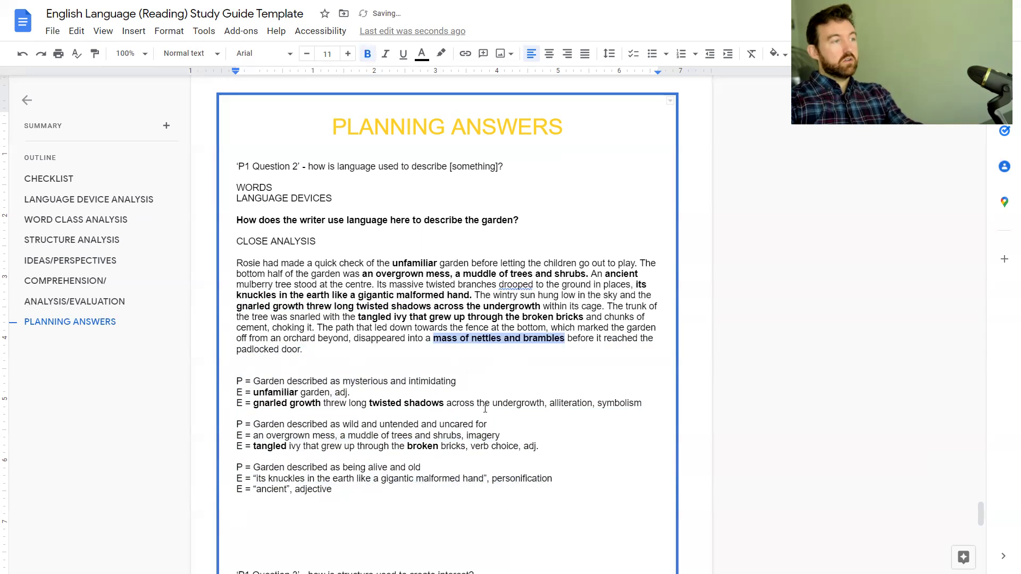
{"action": "triple_click", "coordinate": [393, 420]}
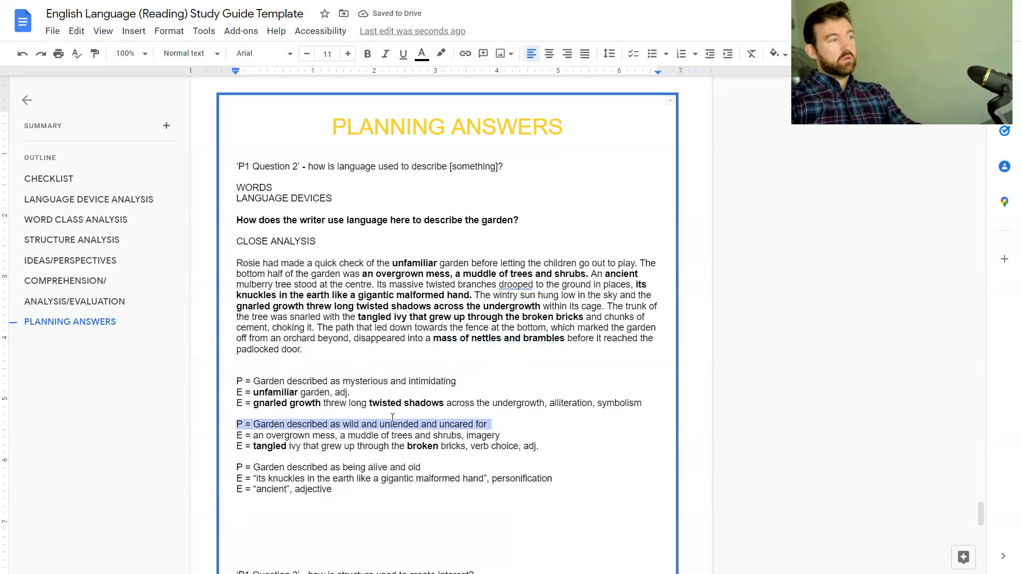
Start a third E line under the second point, pasting the clipboard text unformatted, and insert a line break below it.
{"action": "left_click", "coordinate": [318, 457]}
{"action": "type", "text": "E ="}
{"action": "key", "text": "ctrl+shift+v"}
{"action": "key", "text": "Return"}
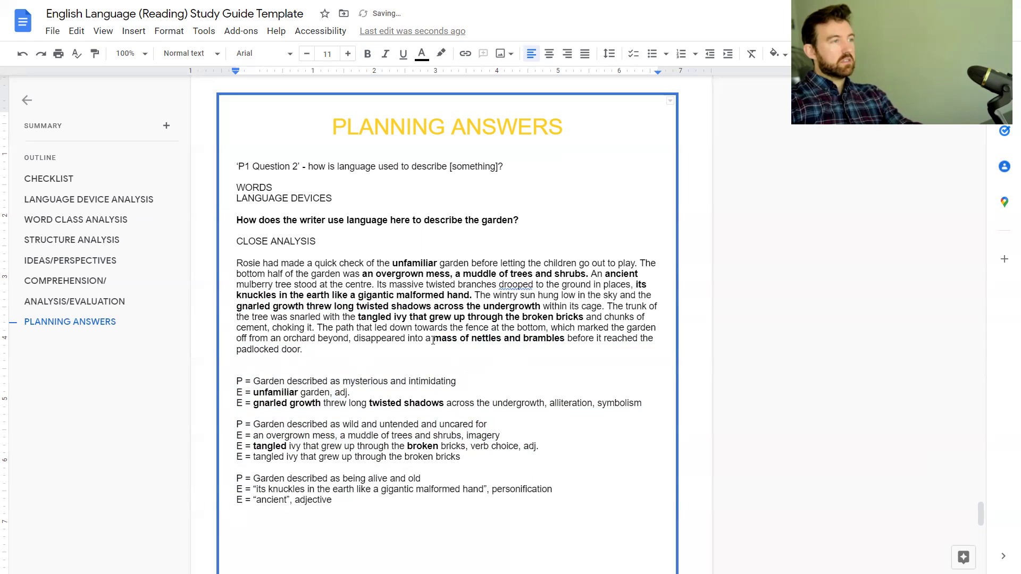
Replace the third E line's quotation with the passage's "mass of nettles and brambles" as plain text, spaced after the equals sign.
{"action": "left_click_drag", "start_coordinate": [429, 339], "coordinate": [565, 342]}
{"action": "key", "text": "ctrl+c"}
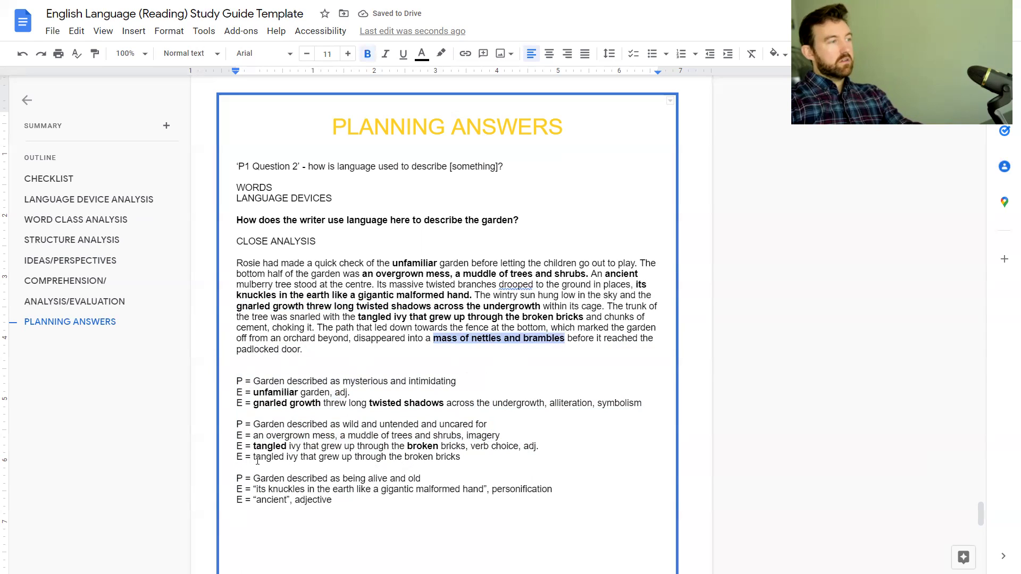
{"action": "left_click_drag", "start_coordinate": [252, 459], "coordinate": [468, 459]}
{"action": "key", "text": "ctrl+v"}
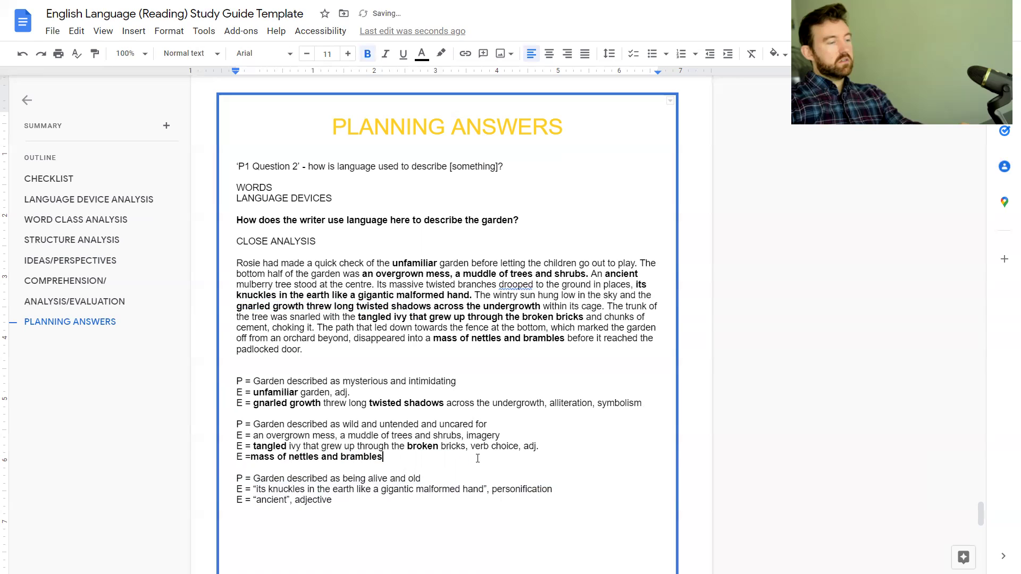
{"action": "key", "text": "ctrl+z"}
{"action": "key", "text": "ctrl+shift+v"}
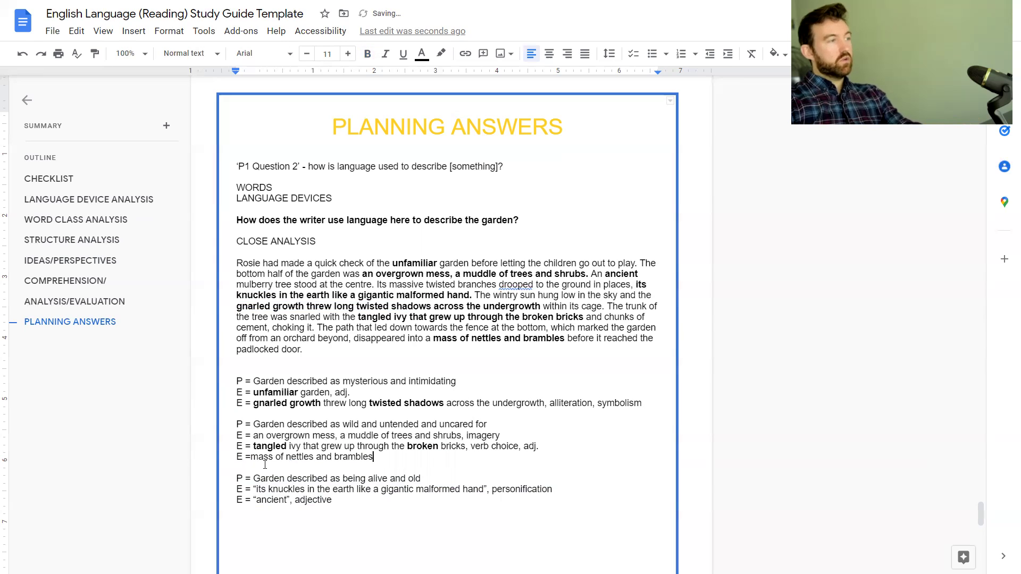
{"action": "left_click", "coordinate": [253, 458]}
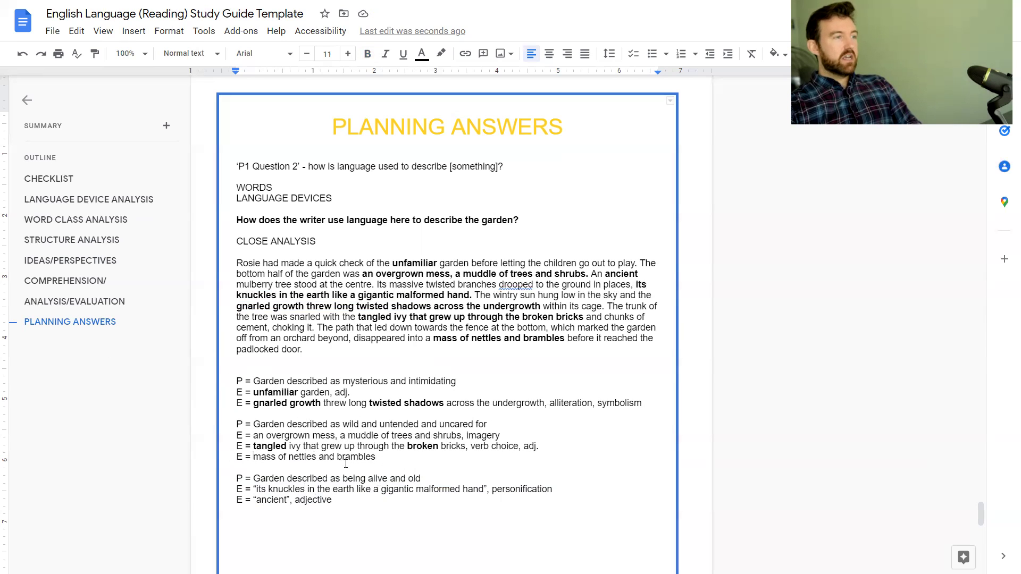
Make blank space below the three-point garden plan, moving the "P1 Question 3" lines out of the way.
{"action": "scroll", "coordinate": [310, 458], "scroll_direction": "down", "scroll_amount": 3}
{"action": "left_click_drag", "start_coordinate": [365, 392], "coordinate": [359, 380]}
{"action": "left_click", "coordinate": [358, 380]}
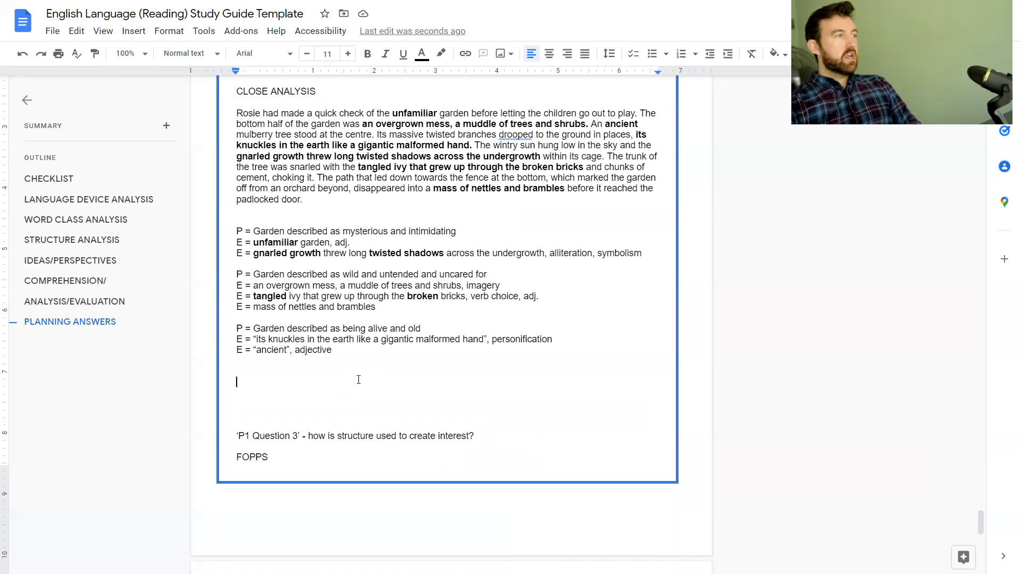
{"action": "key", "text": "ctrl+z"}
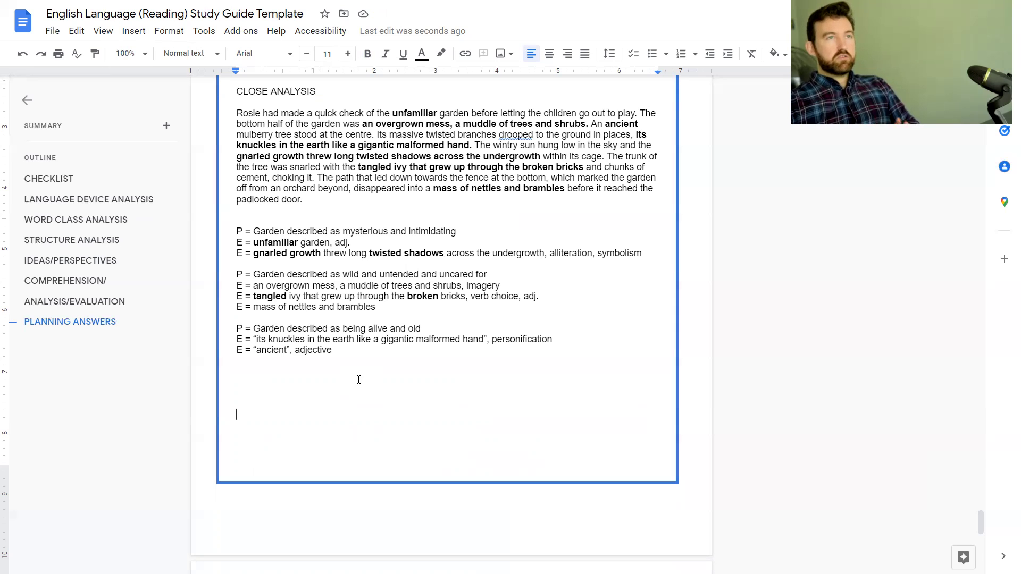
{"action": "left_click", "coordinate": [359, 379]}
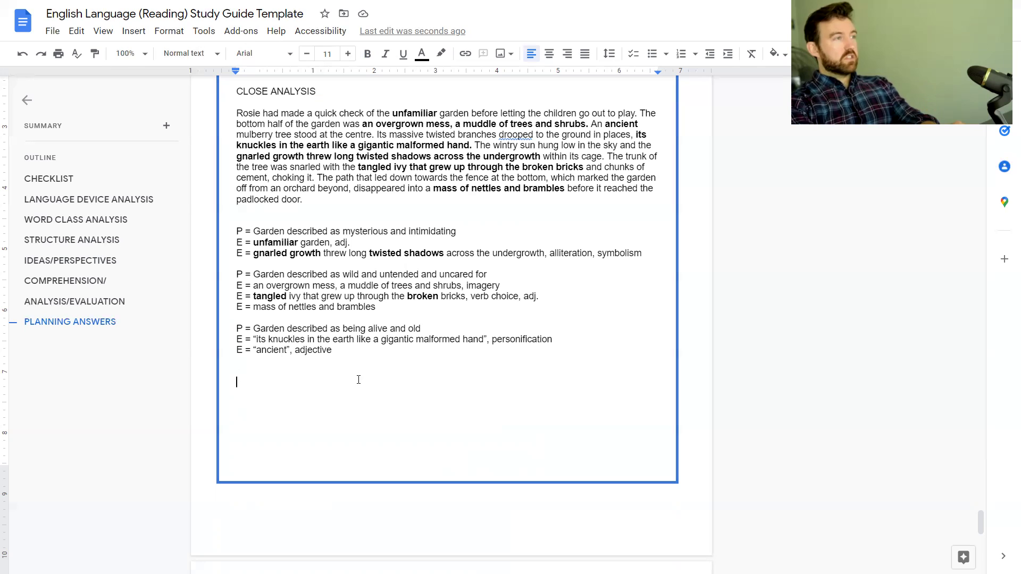
{"action": "type", "text": "Gard"}
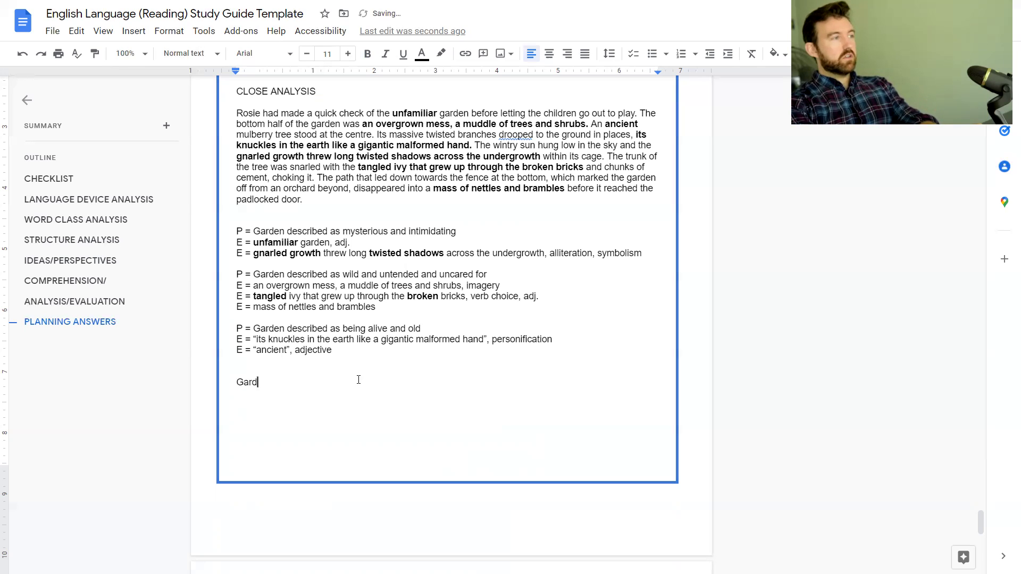
{"action": "key", "text": "BackSpace"}
{"action": "key", "text": "BackSpace"}
{"action": "key", "text": "BackSpace"}
{"action": "key", "text": "BackSpace"}
Begin the answer paragraph with "One of the ways in which the garden is described is as wild and untended and uncared for. We".
{"action": "type", "text": "One of the wa"}
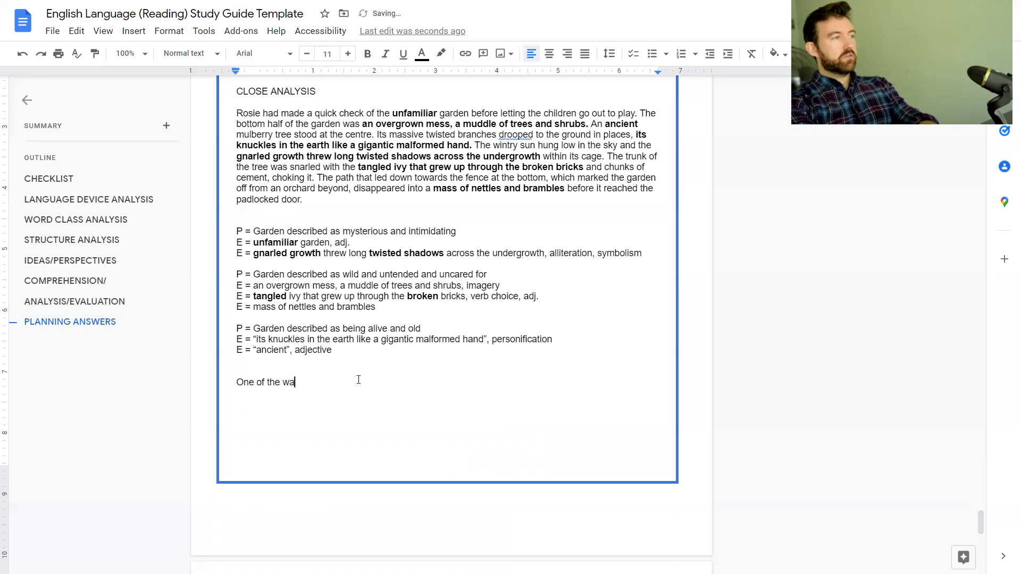
{"action": "type", "text": "ys in which the gar"}
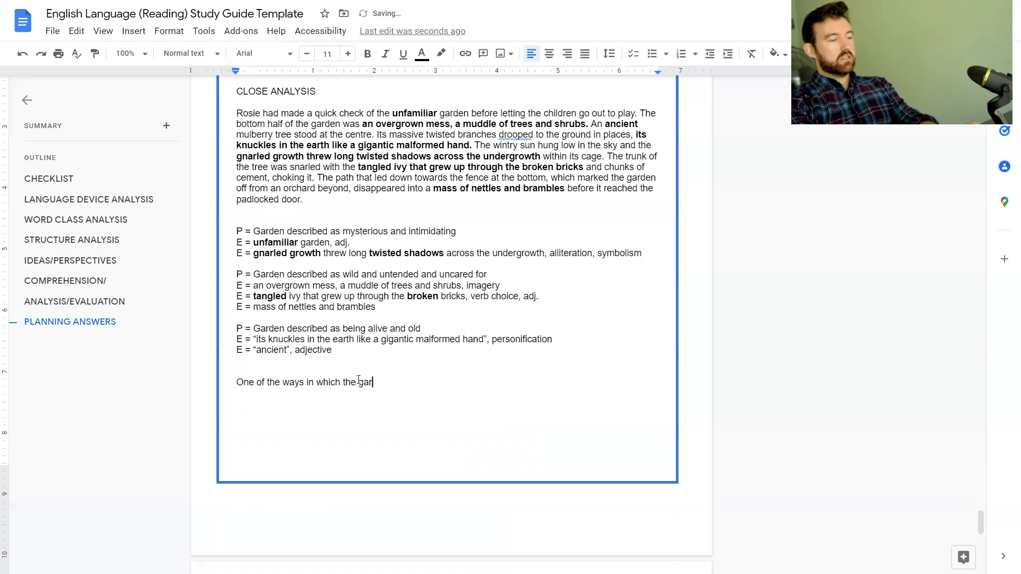
{"action": "type", "text": "den is describe"}
{"action": "key", "text": "BackSpace"}
{"action": "key", "text": "BackSpace"}
{"action": "key", "text": "BackSpace"}
{"action": "key", "text": "BackSpace"}
{"action": "type", "text": "ribed is "}
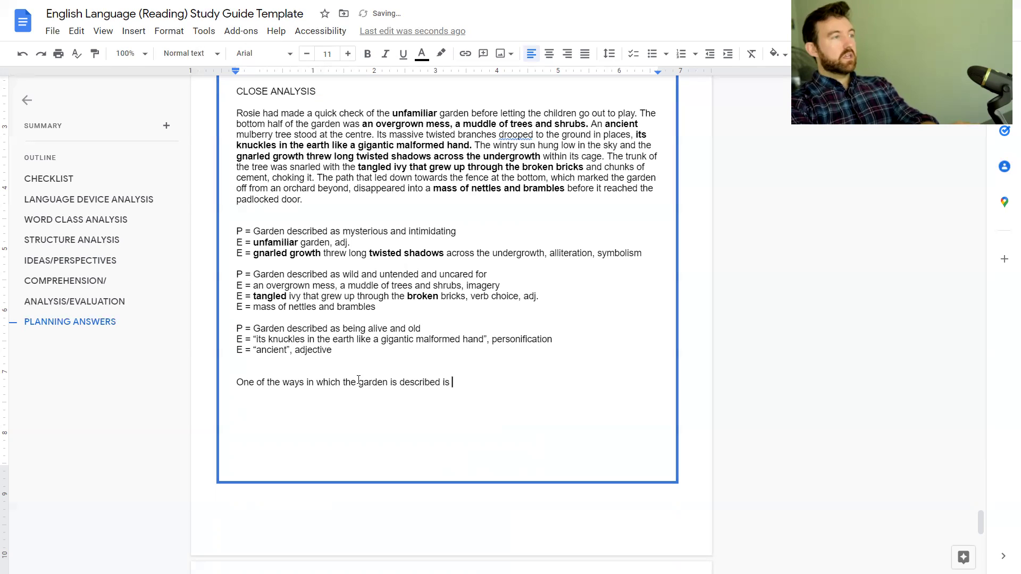
{"action": "type", "text": "as wild and "}
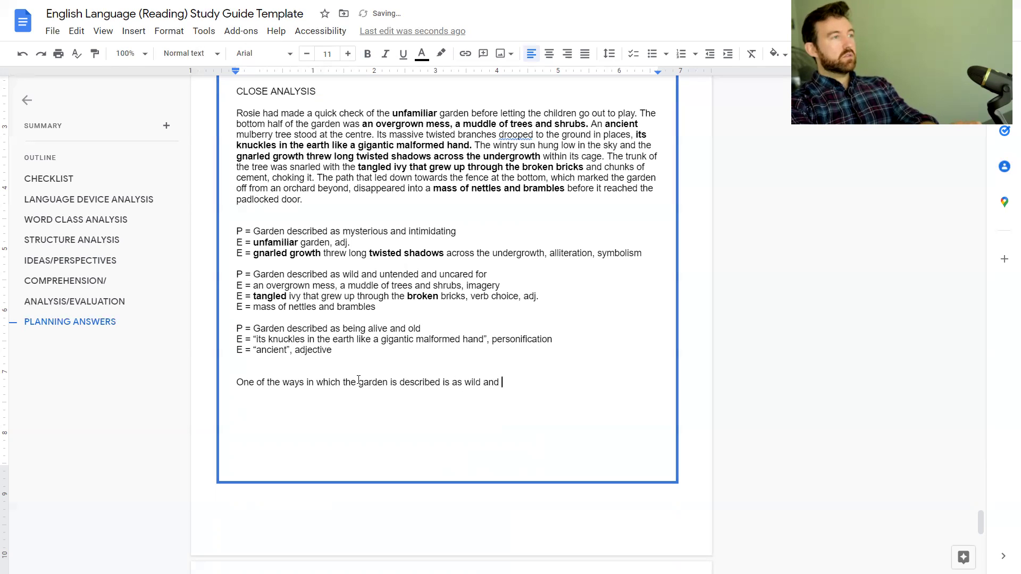
{"action": "type", "text": "untended and uncaref"}
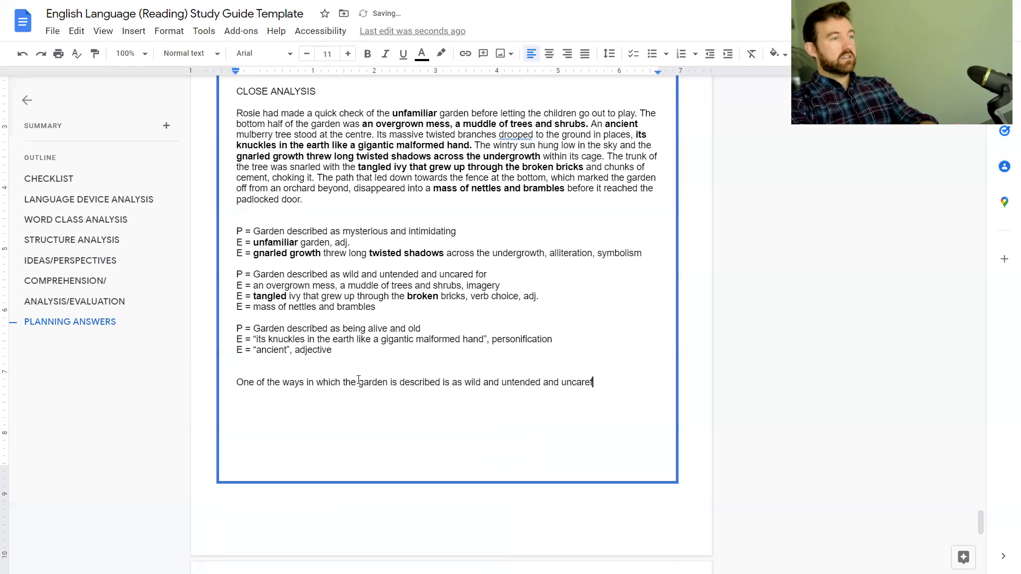
{"action": "key", "text": "BackSpace"}
{"action": "type", "text": "d for. We "}
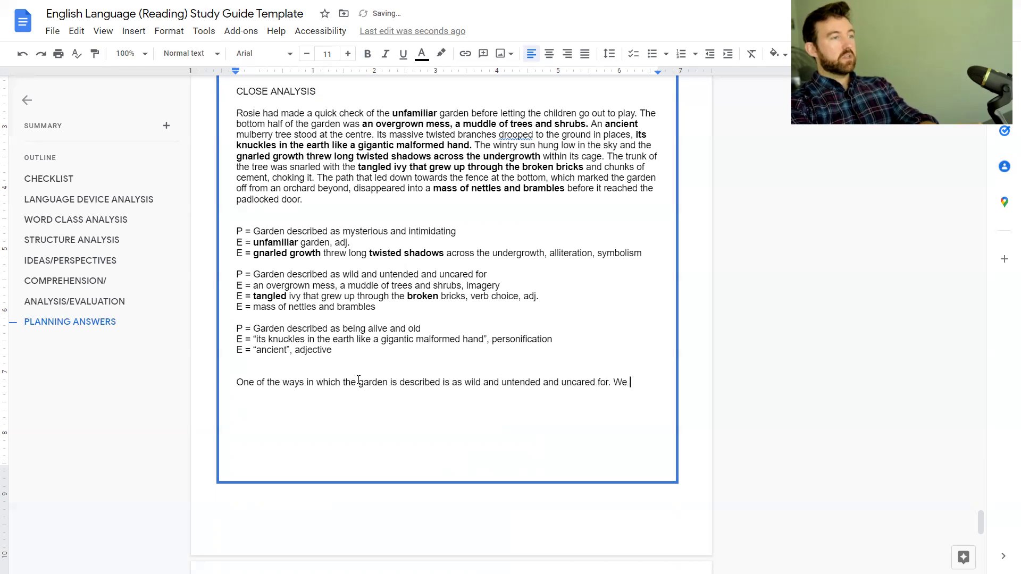
Continue the second sentence with "see this in the quote “an overgrown mess, a muddle of trees” as the imagery of this".
{"action": "type", "text": "see this in the "}
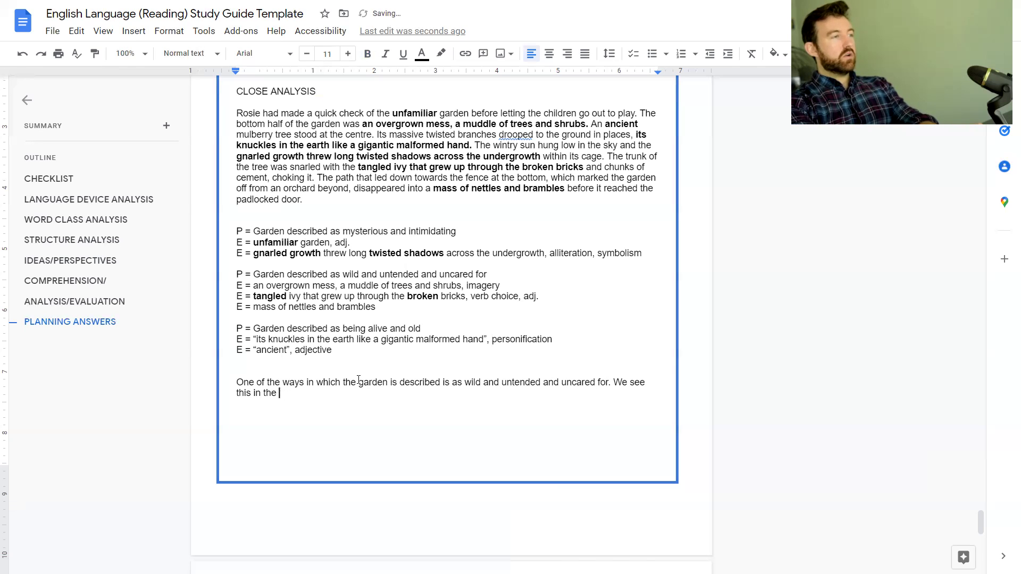
{"action": "type", "text": "quote “an ov"}
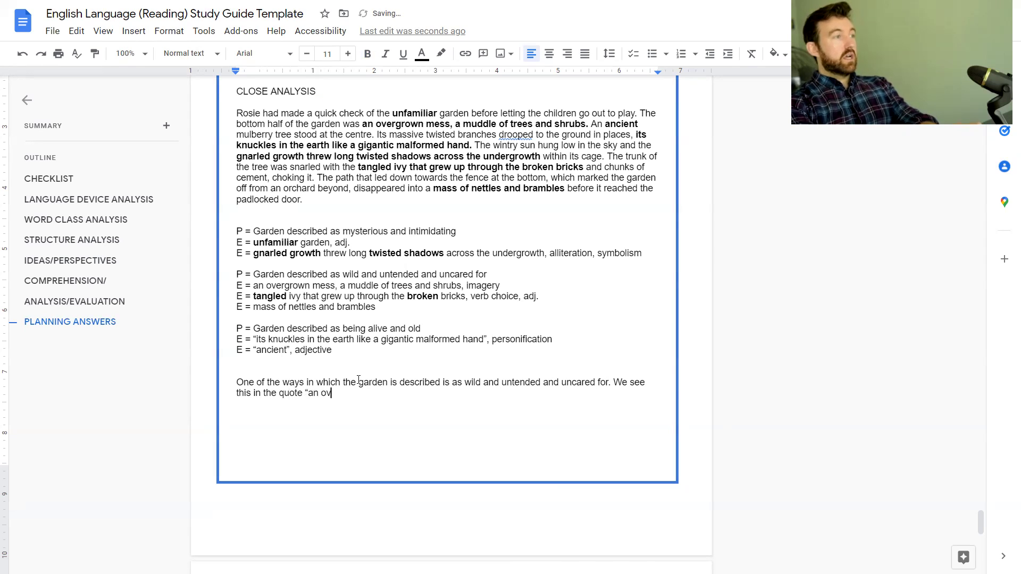
{"action": "type", "text": "ergrown mess, a muid"}
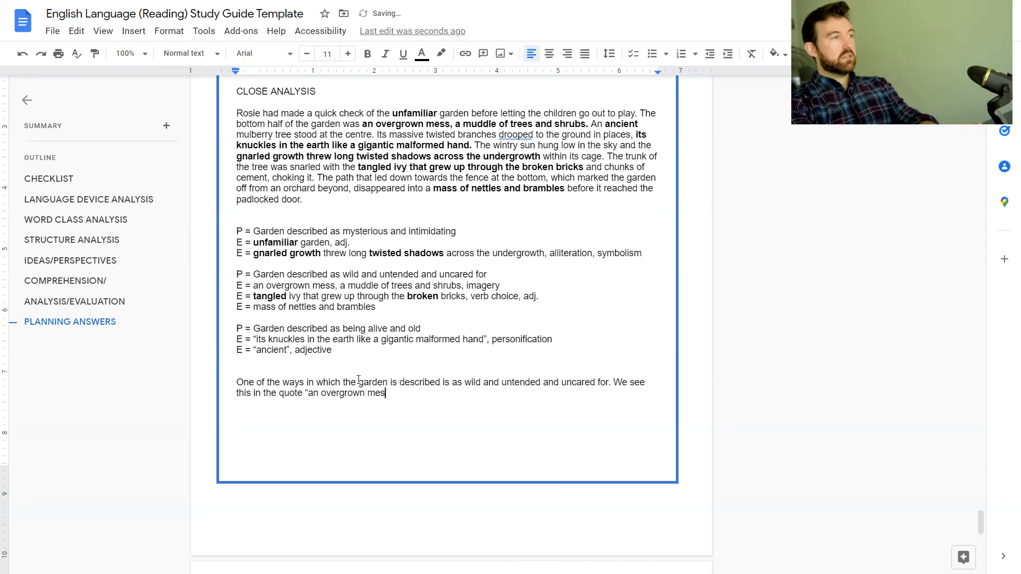
{"action": "key", "text": "BackSpace"}
{"action": "key", "text": "BackSpace"}
{"action": "type", "text": "ddle of tree"}
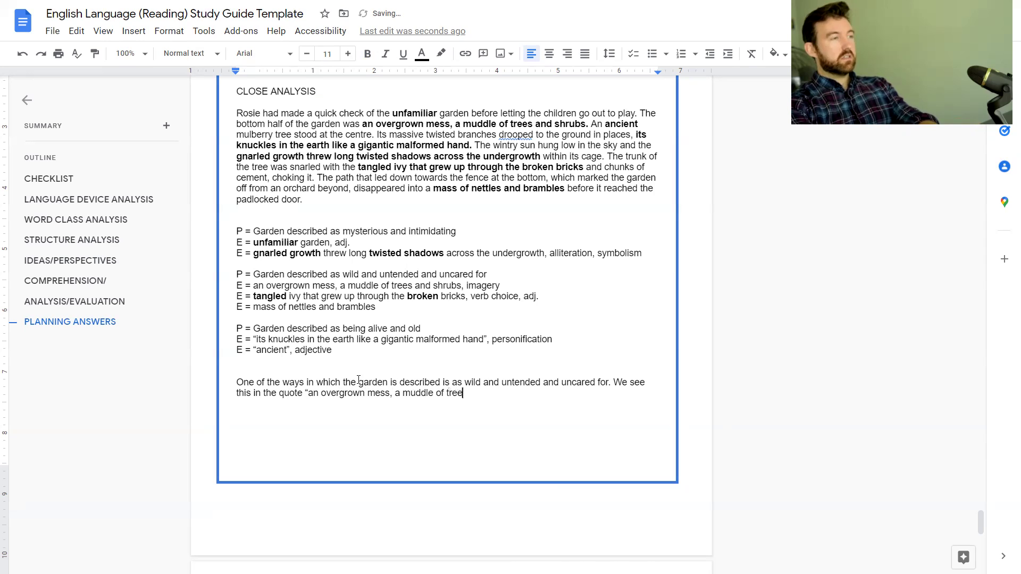
{"action": "type", "text": "s” as the i"}
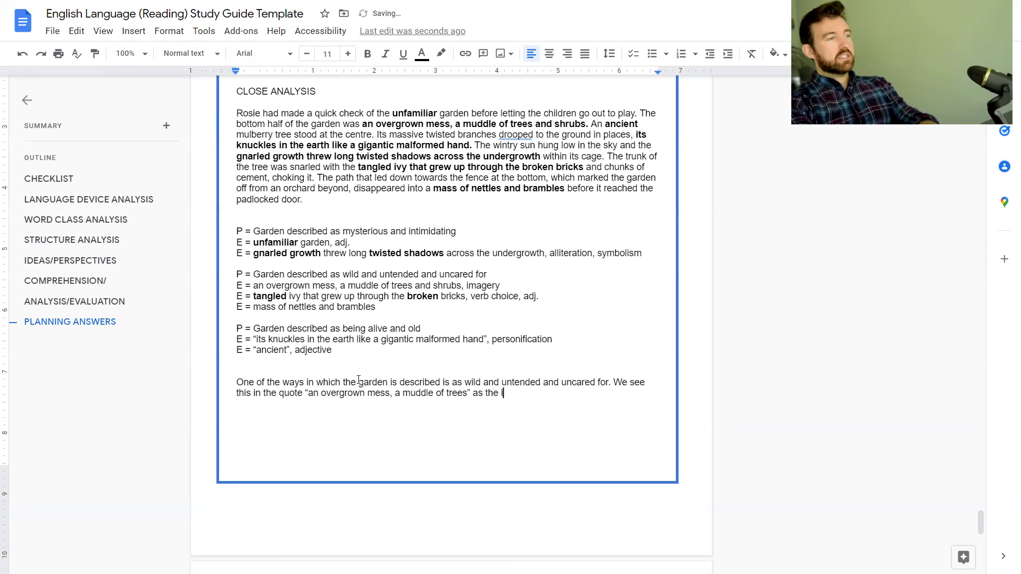
{"action": "type", "text": "magery of this "}
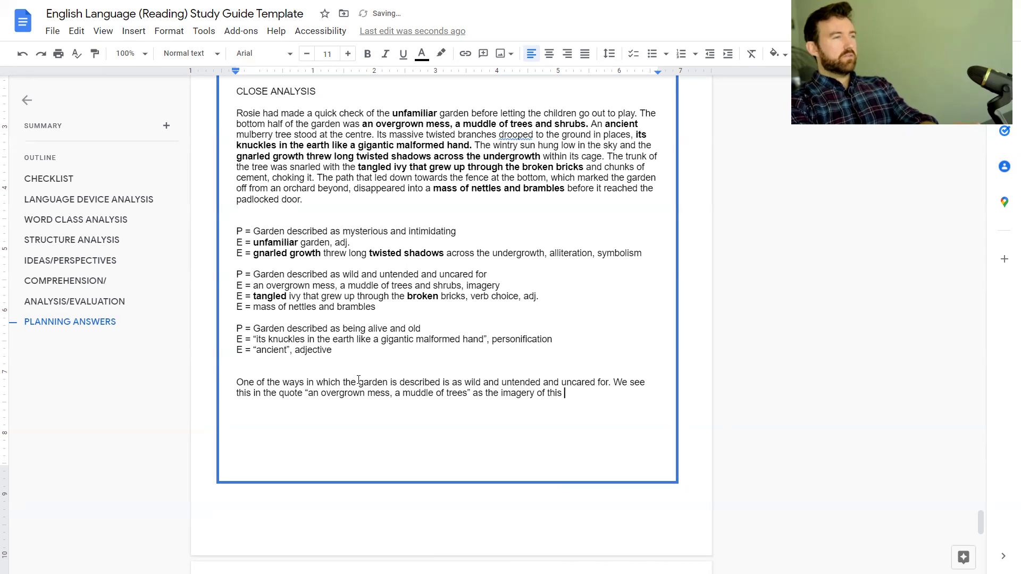
Complete the imagery sentence with "sentence conveys a garden which has been left to grow wildly without and gardening at all.".
{"action": "type", "text": "sentence convey"}
{"action": "type", "text": "s a "}
{"action": "type", "text": "garden whi"}
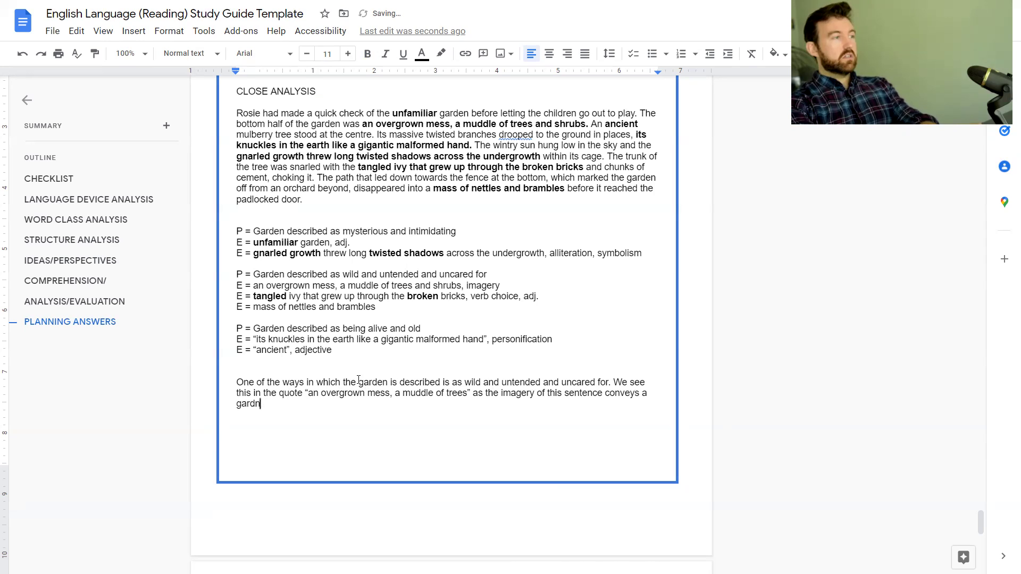
{"action": "type", "text": "ch has been lef"}
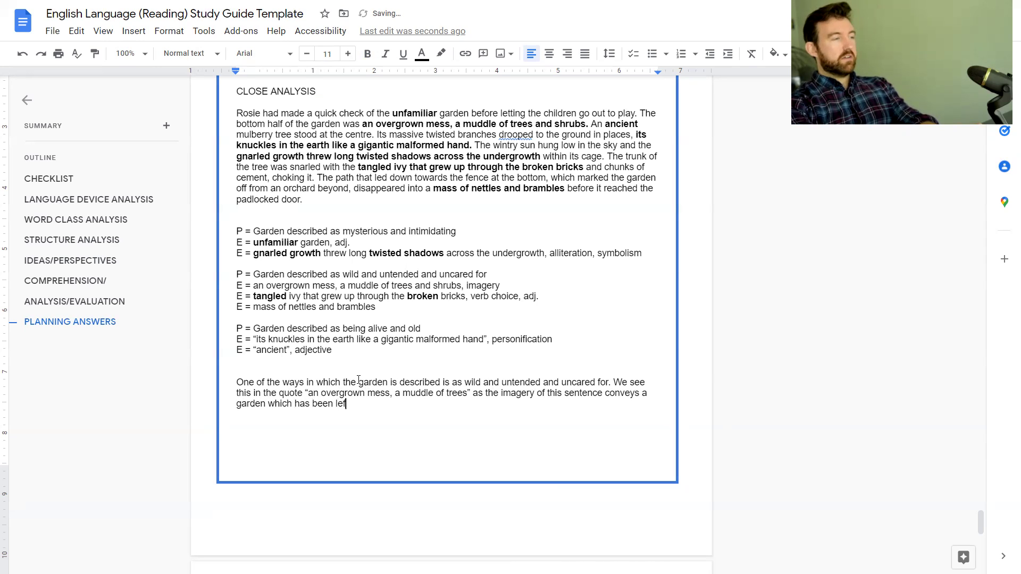
{"action": "type", "text": "t to grow "}
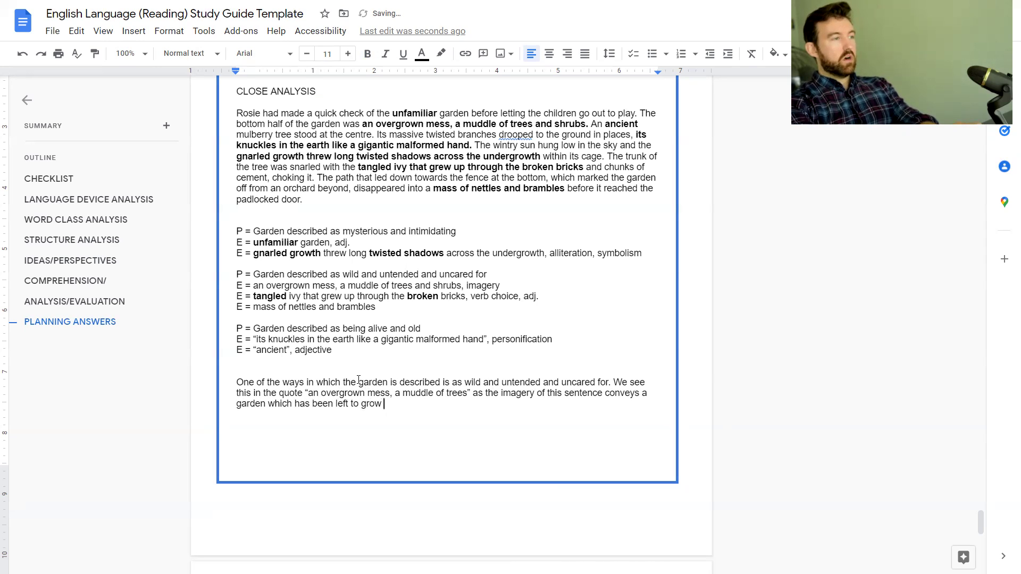
{"action": "type", "text": "wildly with"}
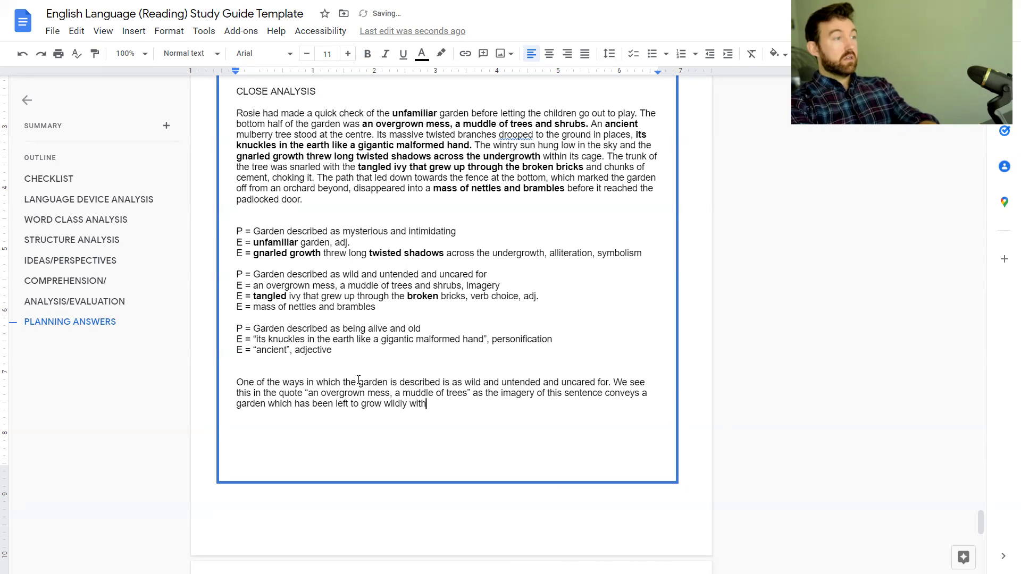
{"action": "type", "text": "out and garden"}
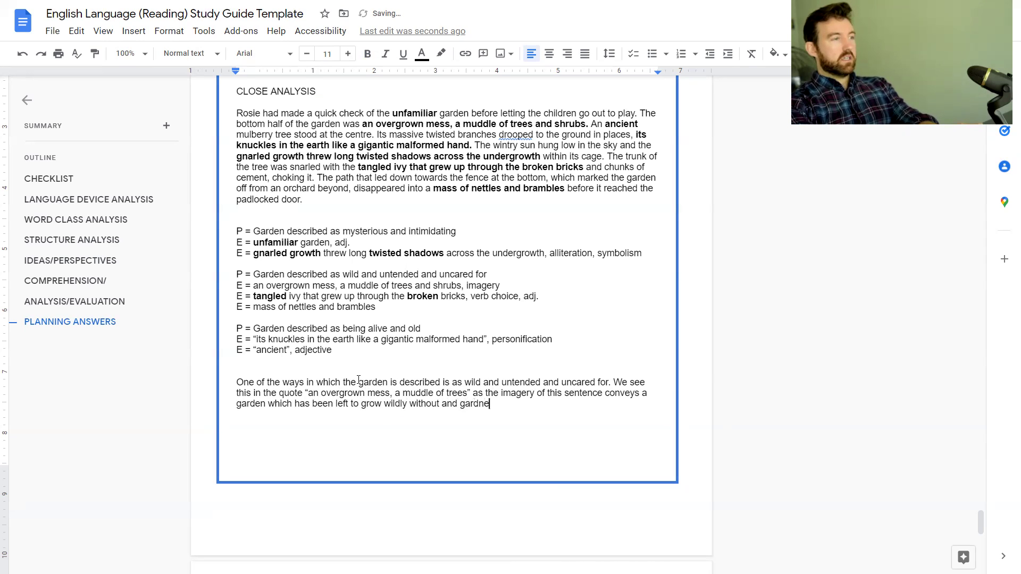
{"action": "type", "text": "ing at all. "}
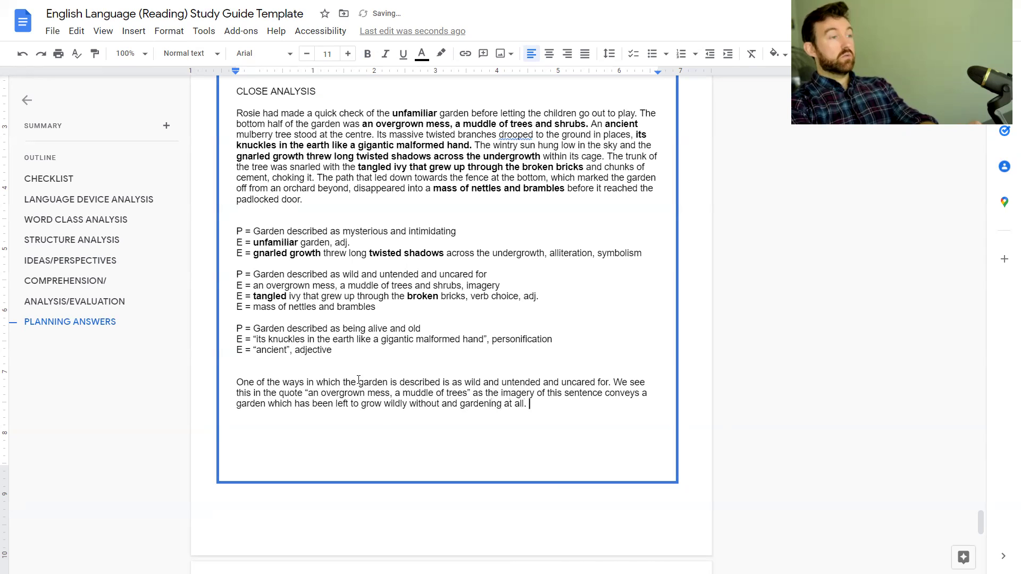
Add "The muddle of trees also suggests that the garden is thriving in its own wilderness and mother nature is taking its course.".
{"action": "type", "text": "The muddle of "}
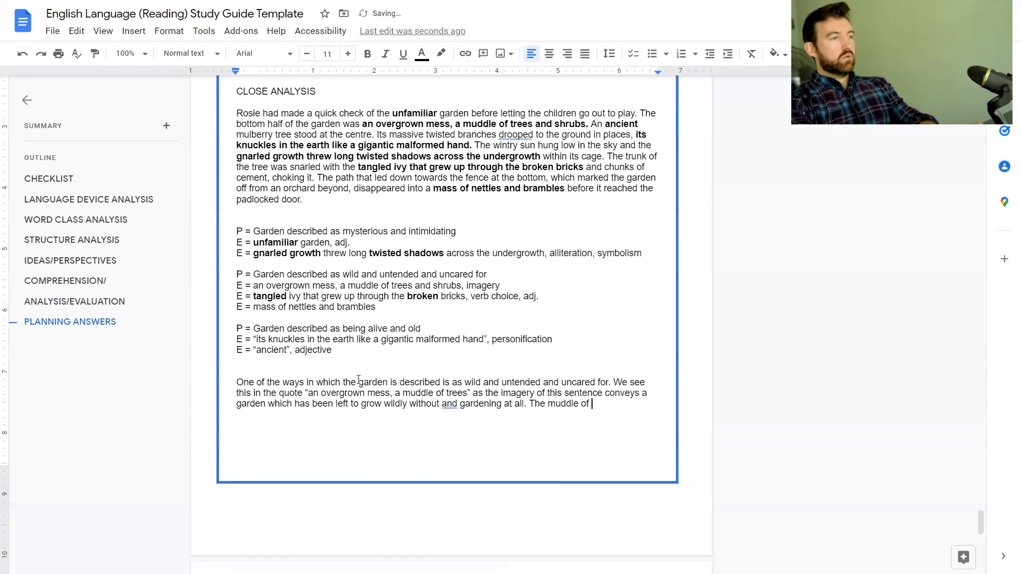
{"action": "type", "text": "trees also suggest"}
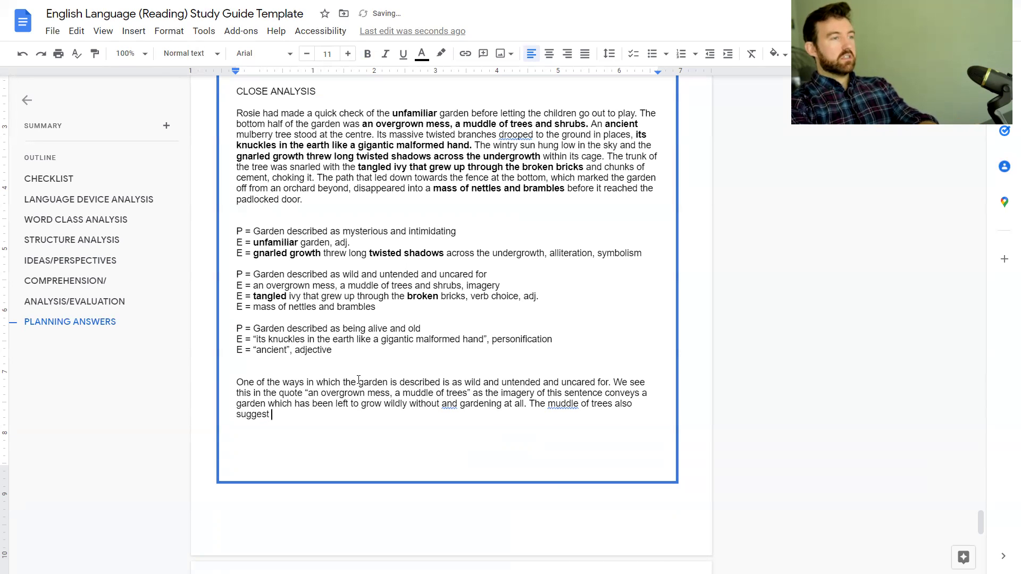
{"action": "key", "text": "BackSpace"}
{"action": "type", "text": "s that"}
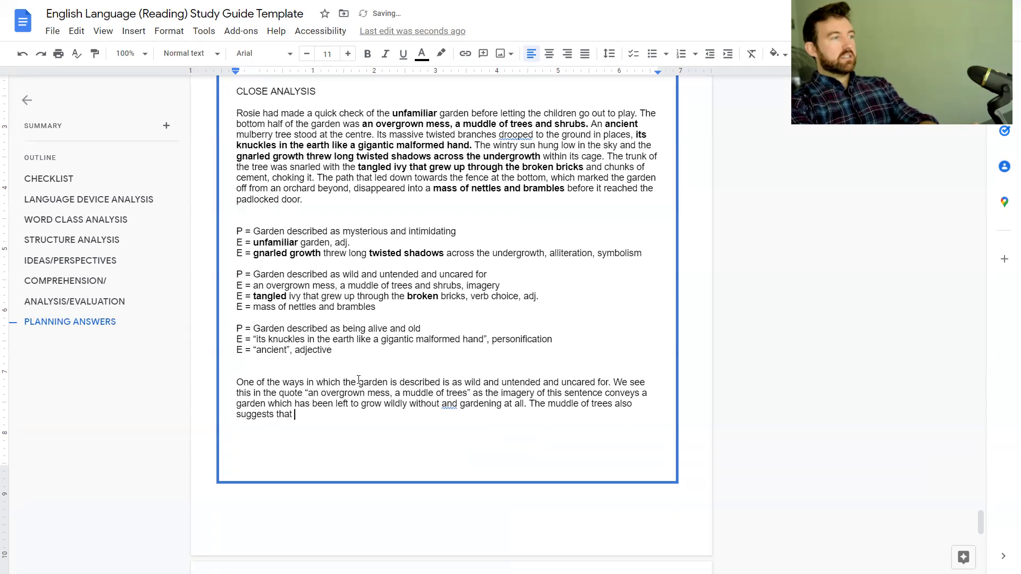
{"action": "type", "text": "the "}
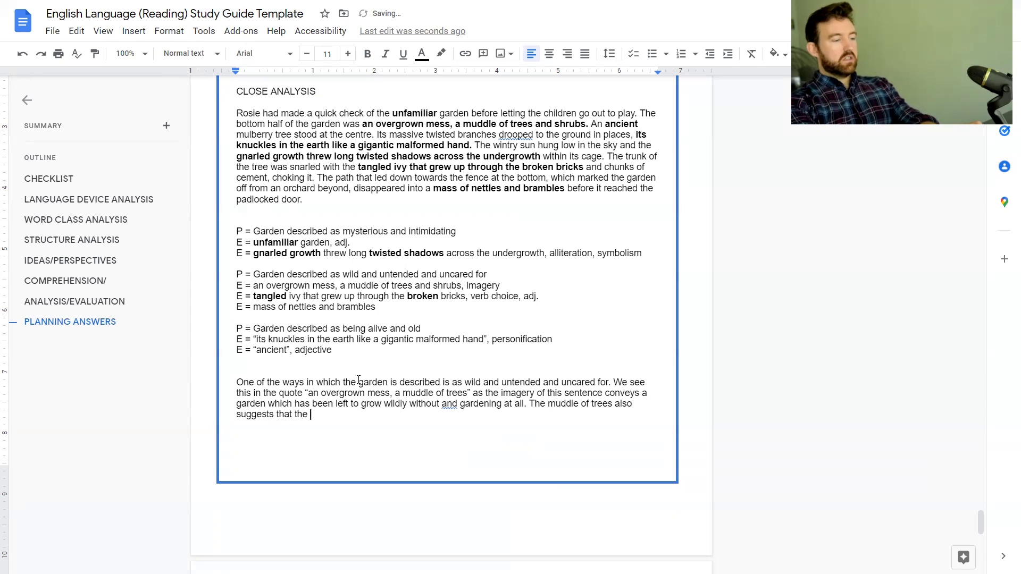
{"action": "type", "text": "fgarden is "}
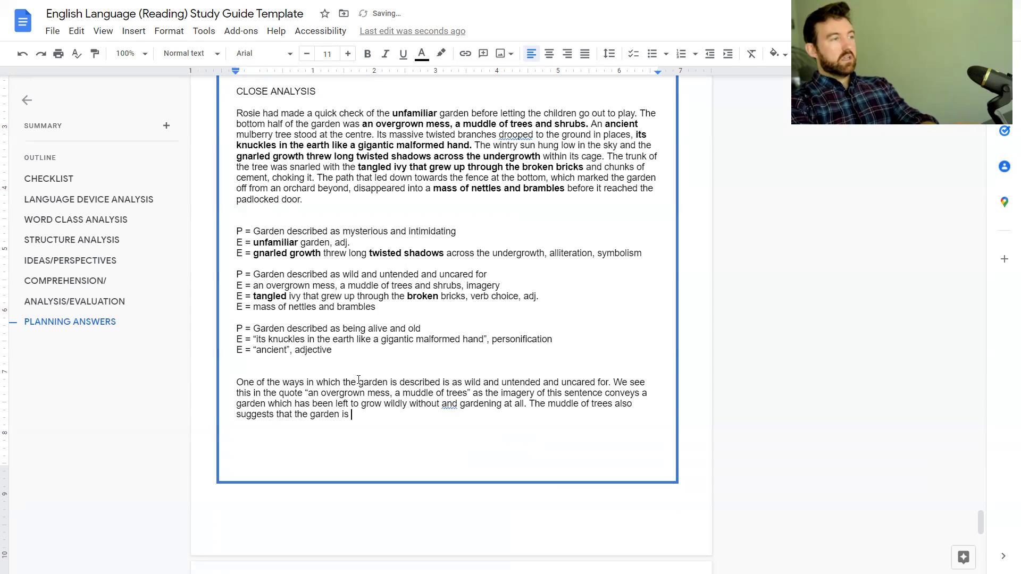
{"action": "type", "text": "thriving in its own wi"}
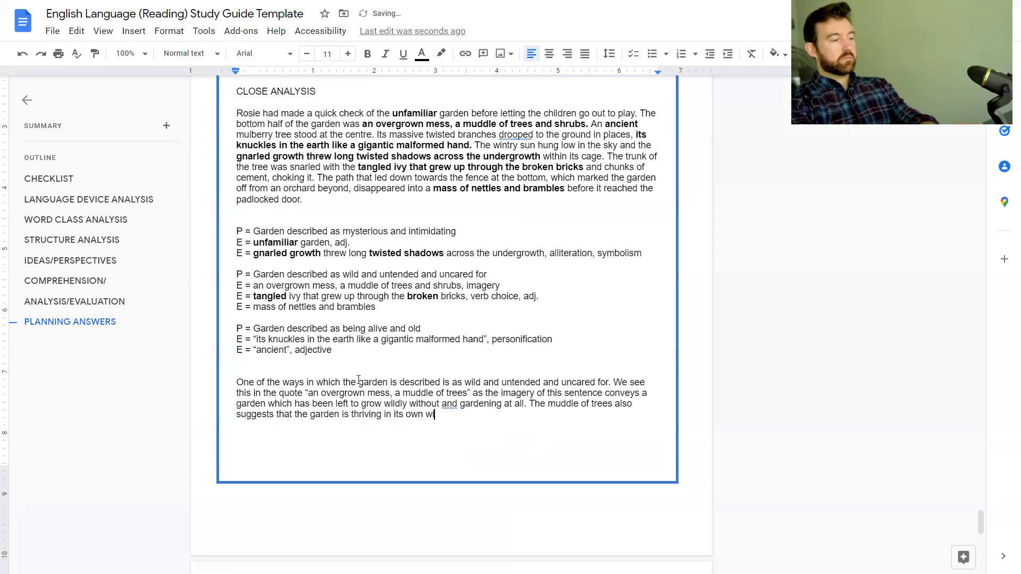
{"action": "type", "text": "lderness and mother nature is taking it"}
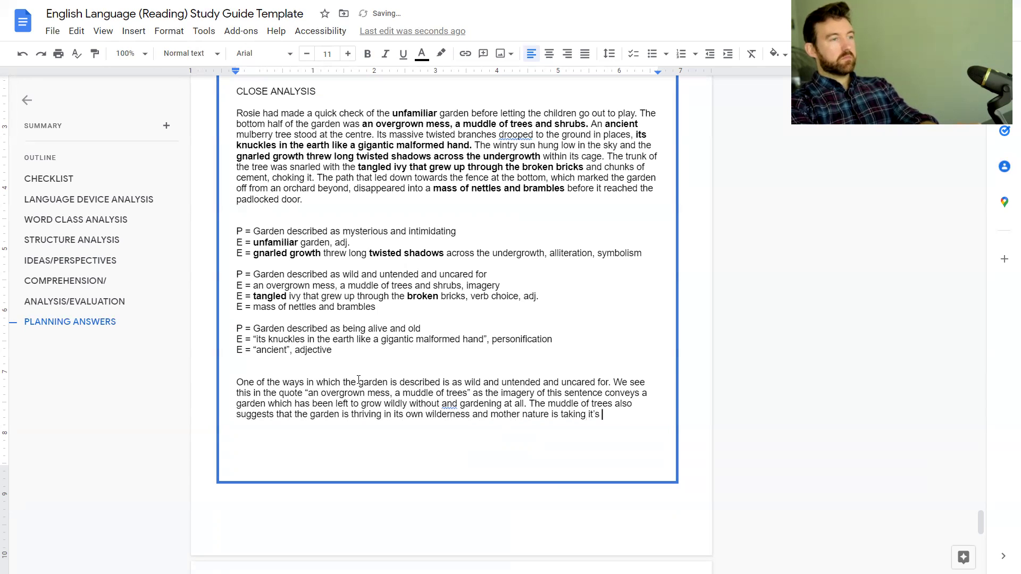
{"action": "type", "text": "s course. "}
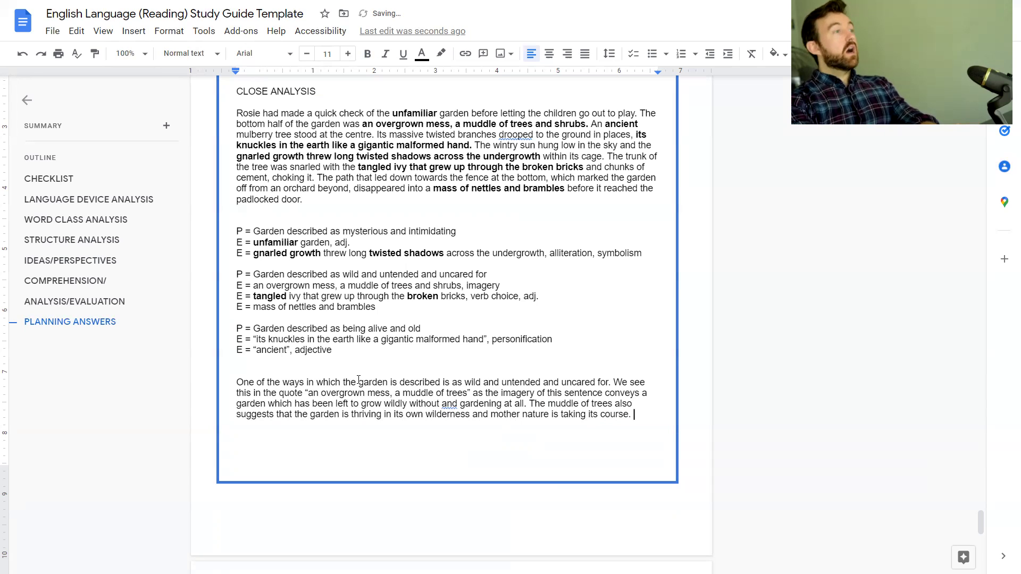
Begin the next evidence sentence of the answer paragraph with "Secondly, the quotes “tangled ivy” and “broken bricks".
{"action": "type", "text": "Secondly"}
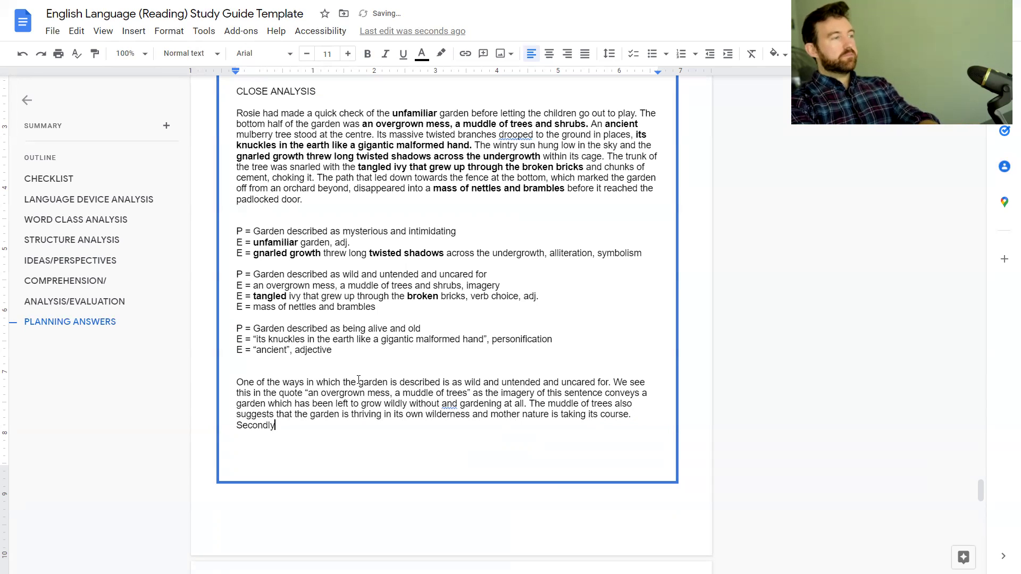
{"action": "type", "text": ", the quote “tangled ivy”"}
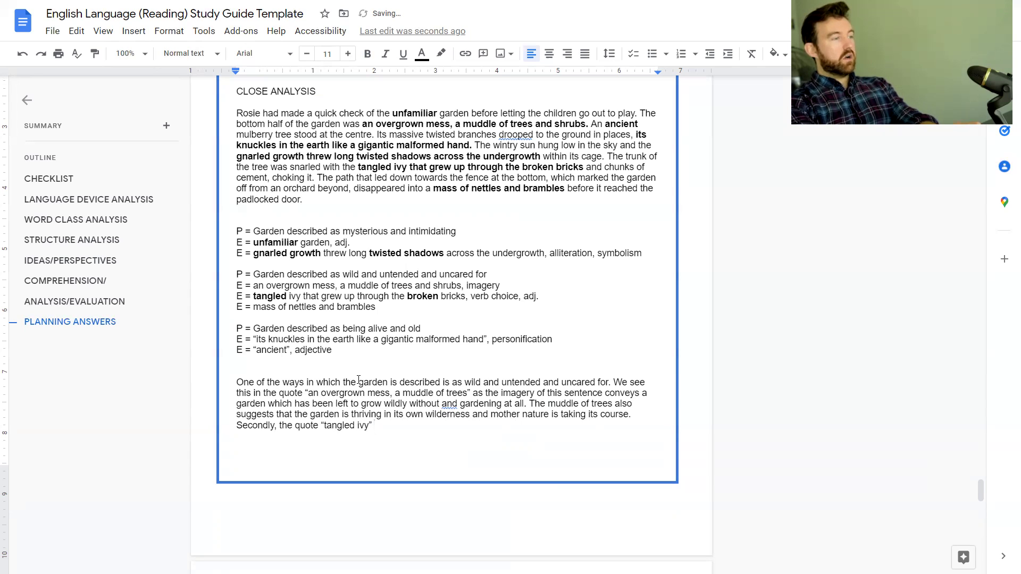
{"action": "key", "text": "Left"}
{"action": "key", "text": "Left"}
{"action": "key", "text": "Left"}
{"action": "key", "text": "Left"}
{"action": "key", "text": "Left"}
{"action": "key", "text": "Left"}
{"action": "key", "text": "Left"}
{"action": "key", "text": "Left"}
{"action": "key", "text": "Left"}
{"action": "key", "text": "Left"}
{"action": "key", "text": "Left"}
{"action": "key", "text": "Left"}
{"action": "key", "text": "Left"}
{"action": "key", "text": "Left"}
{"action": "key", "text": "Left"}
{"action": "type", "text": "s “tangled ivy” and “broken bricks"}
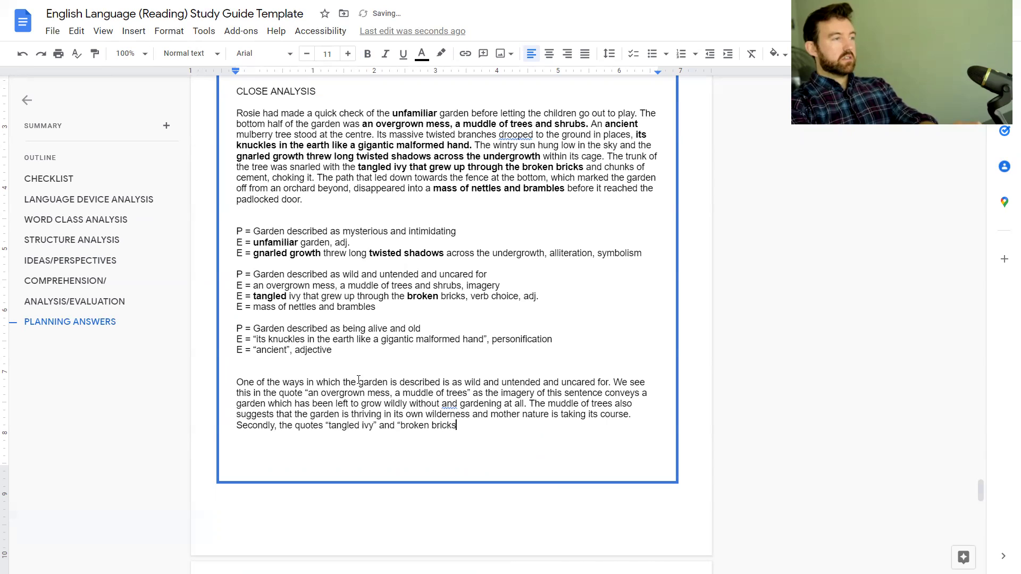
Close the quotation and continue with "suggests the wildness of the garden, since if something is tangled it is not well organized".
{"action": "type", "text": "” sig"}
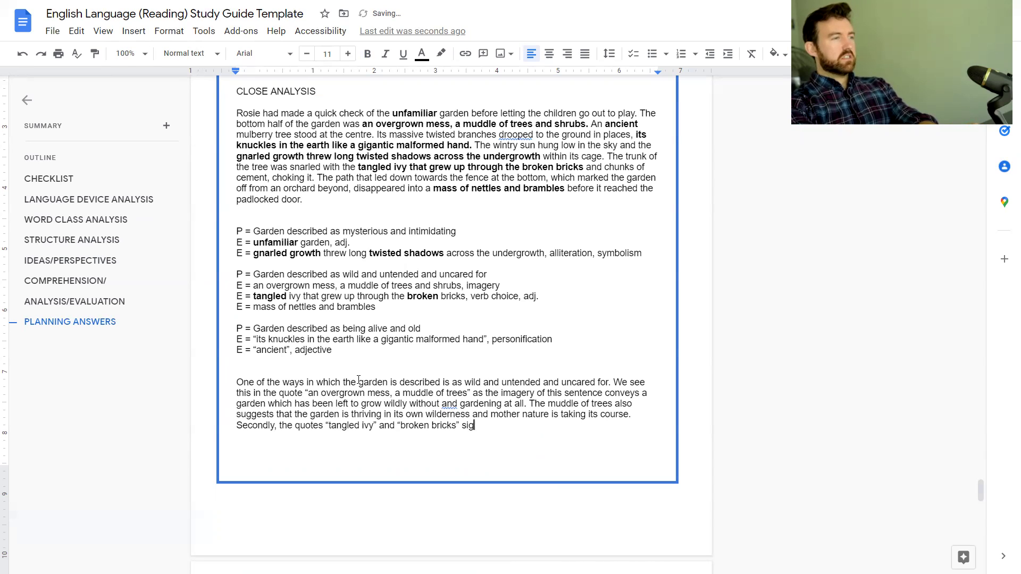
{"action": "key", "text": "BackSpace"}
{"action": "key", "text": "BackSpace"}
{"action": "type", "text": "uggests "}
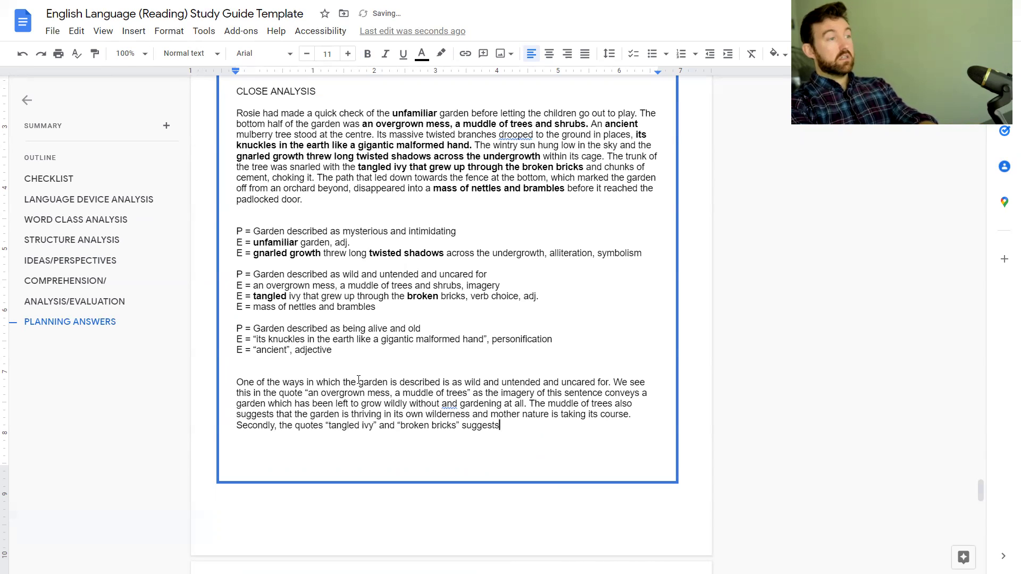
{"action": "type", "text": "the wildness of the "}
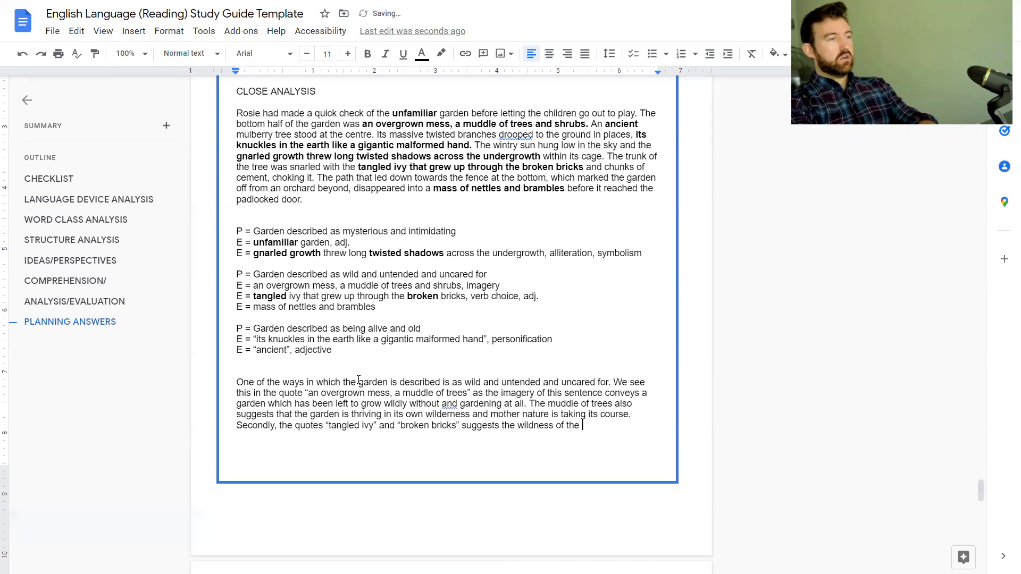
{"action": "type", "text": "garden, since "}
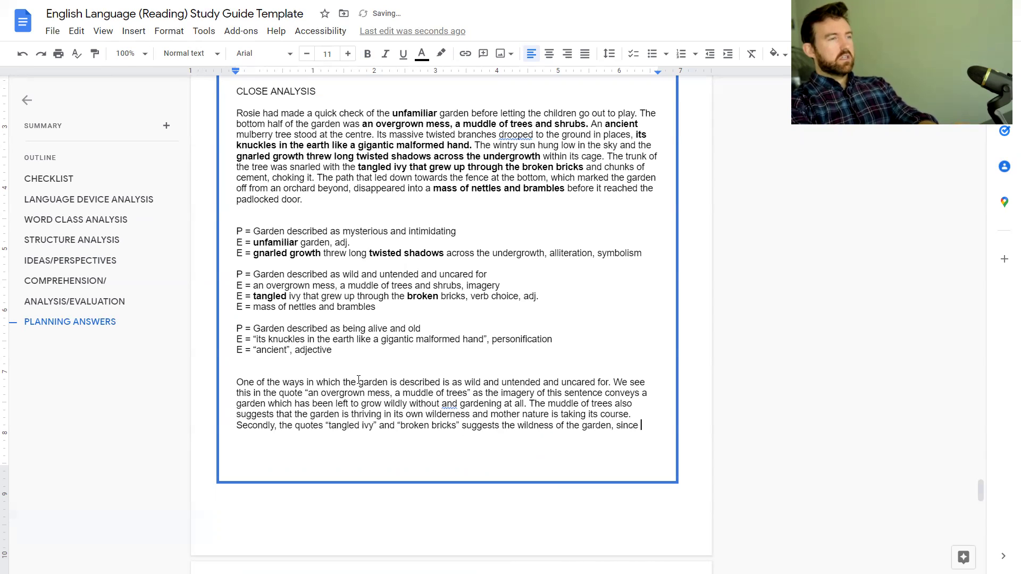
{"action": "type", "text": "if something is "}
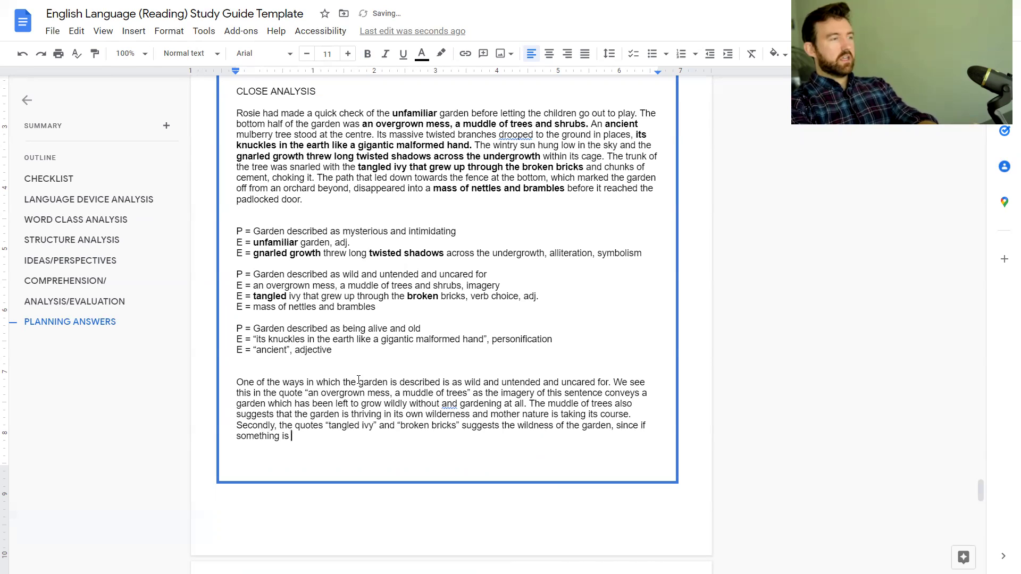
{"action": "type", "text": "tangled it is not"}
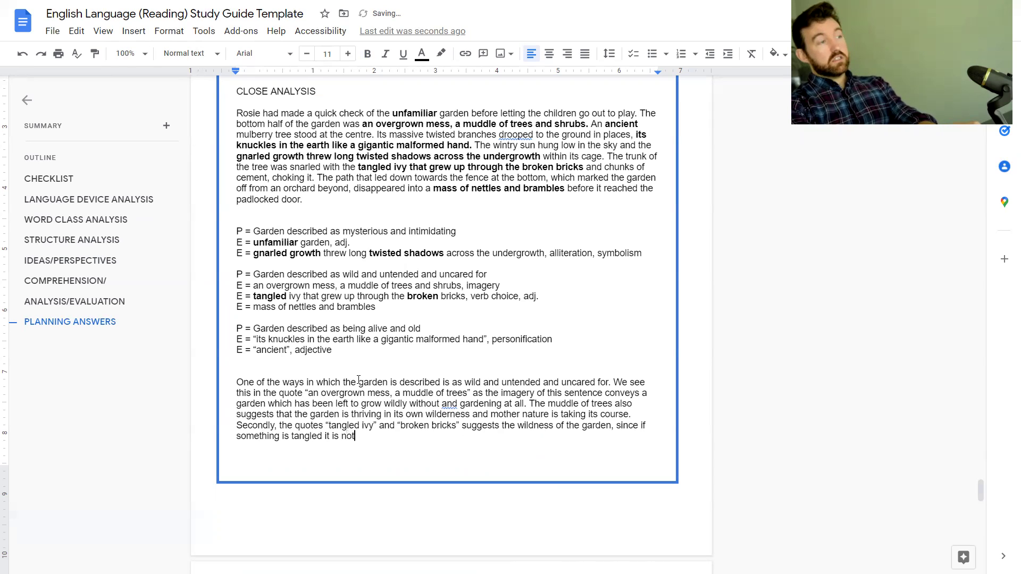
{"action": "type", "text": " well organize"}
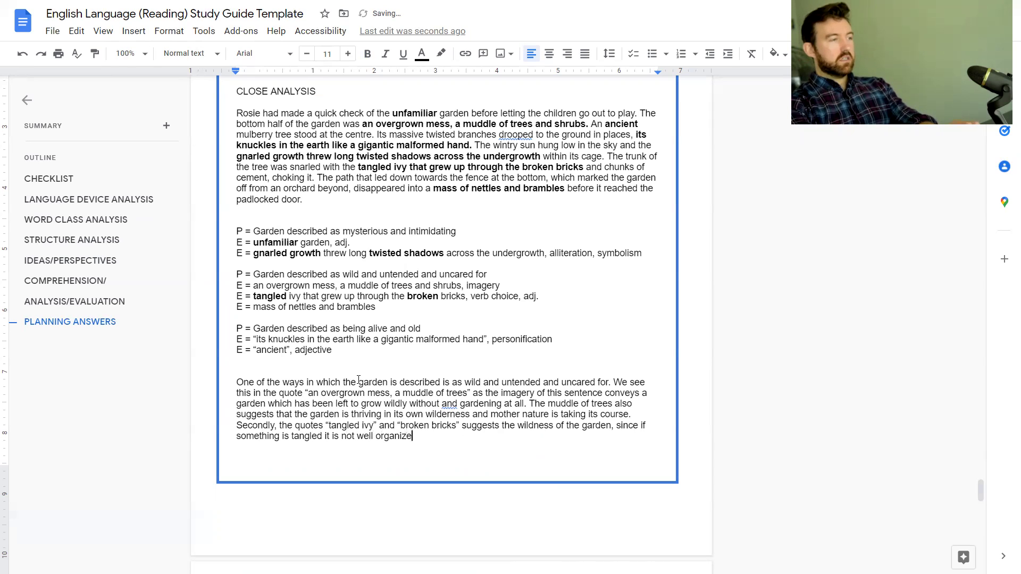
{"action": "type", "text": "d and"}
{"action": "key", "text": "BackSpace"}
{"action": "key", "text": "BackSpace"}
{"action": "key", "text": "BackSpace"}
{"action": "key", "text": "BackSpace"}
{"action": "key", "text": "BackSpace"}
Add "The broken bricks show that there is also some neglect in the garden, and that it has not been well cared for. Finally,".
{"action": "type", "text": ". The broken bricks show that there is also so me neglect in the garden, "}
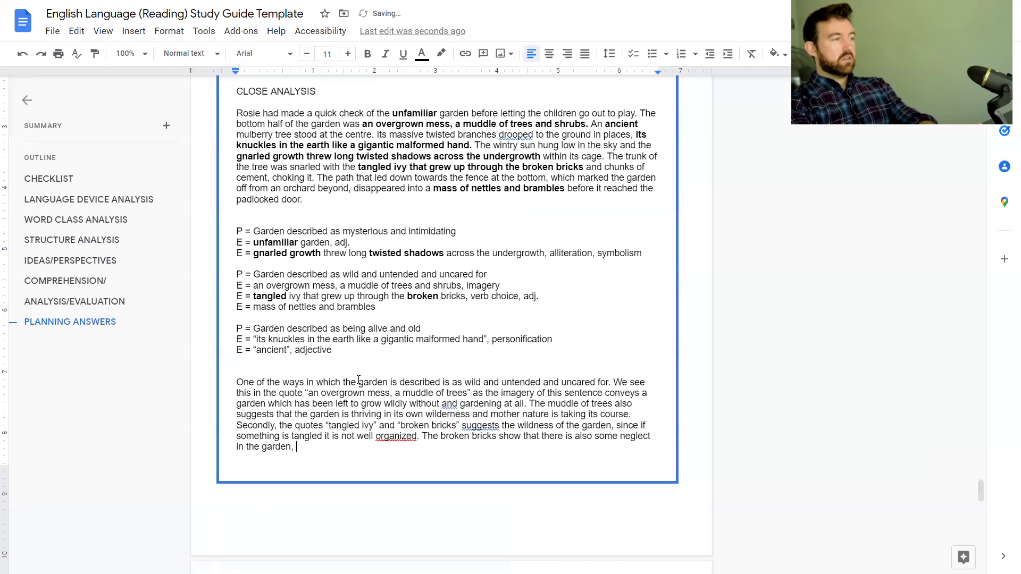
{"action": "type", "text": "and that it has "}
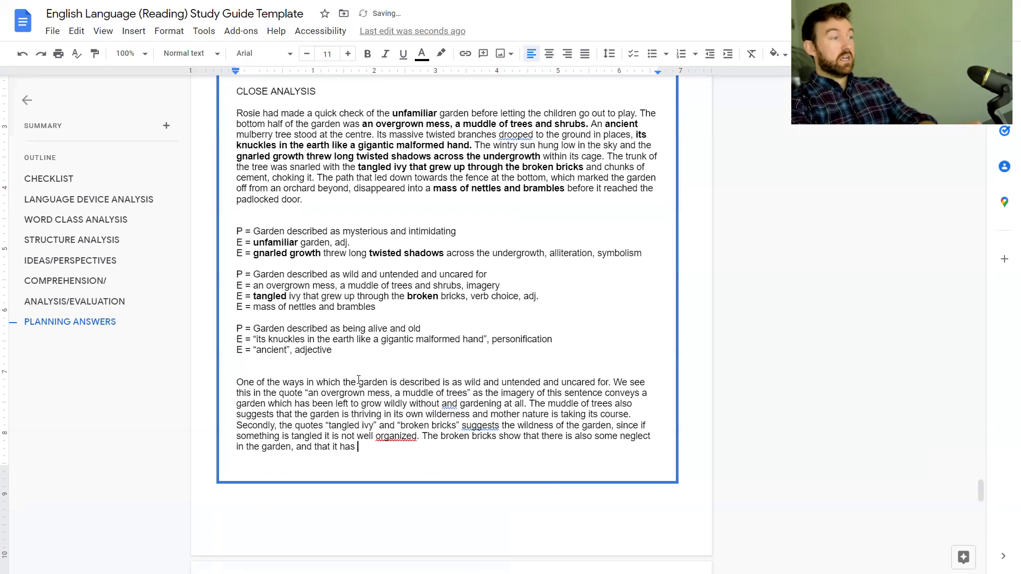
{"action": "type", "text": "bot been well car"}
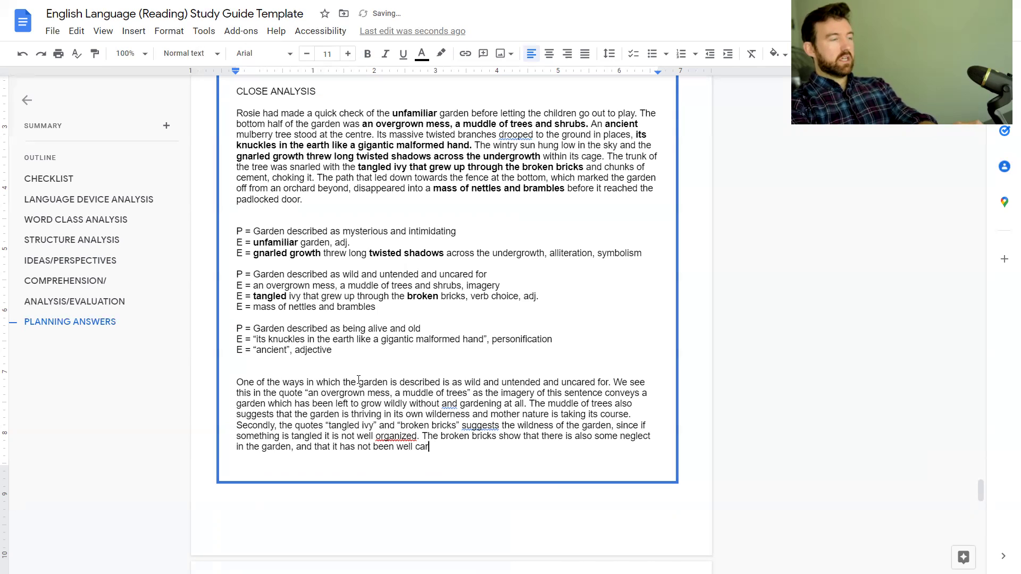
{"action": "type", "text": "ed for. Finally, t"}
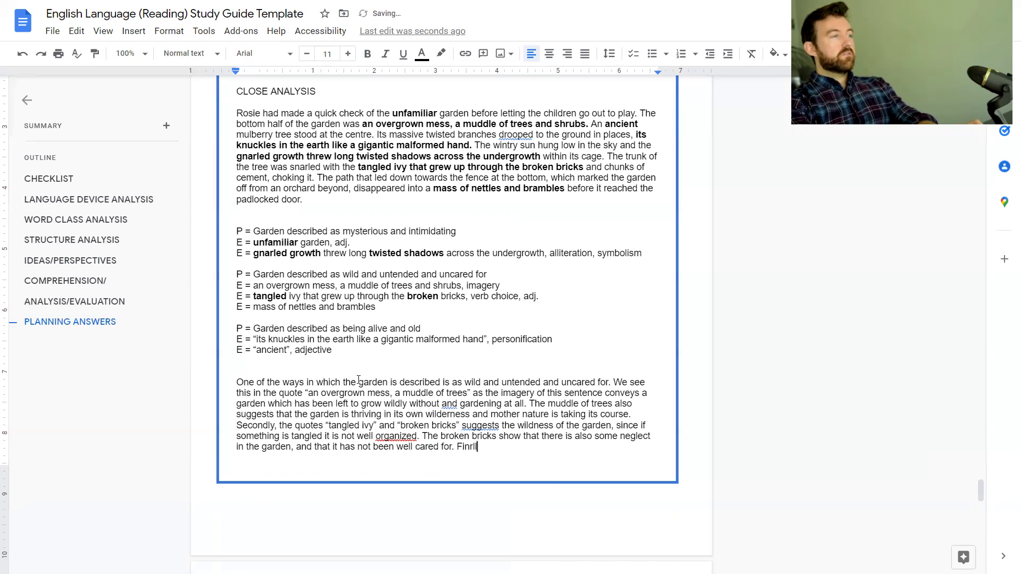
Introduce the last piece of evidence directly after "Finally," with the quotation “mass of nettles and brambles”.
{"action": "type", "text": "he mass "}
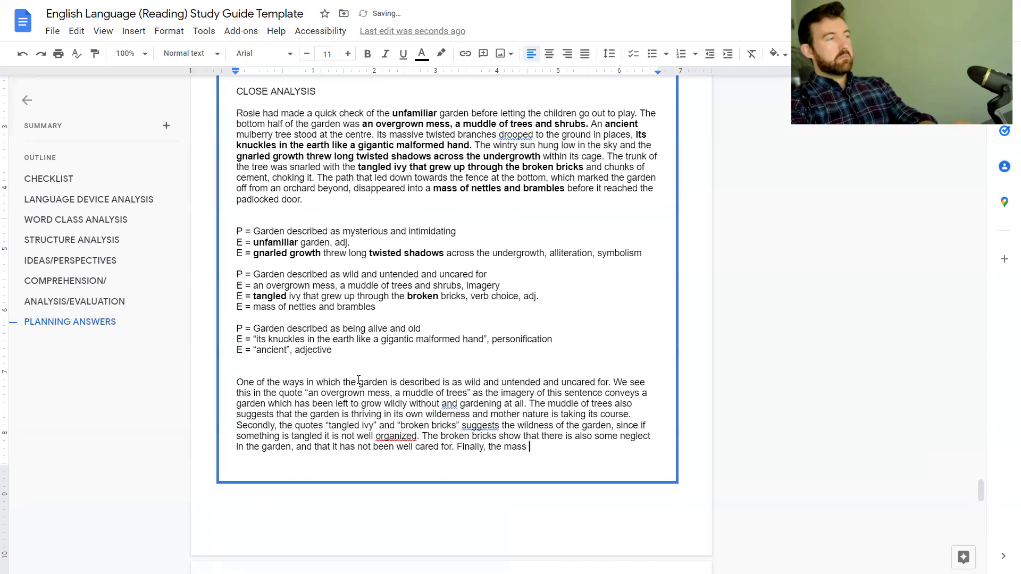
{"action": "type", "text": "one"}
{"action": "key", "text": "BackSpace"}
{"action": "key", "text": "BackSpace"}
{"action": "key", "text": "BackSpace"}
{"action": "key", "text": "BackSpace"}
{"action": "key", "text": "BackSpace"}
{"action": "key", "text": "BackSpace"}
{"action": "key", "text": "BackSpace"}
{"action": "key", "text": "BackSpace"}
{"action": "key", "text": "BackSpace"}
{"action": "key", "text": "BackSpace"}
{"action": "key", "text": "BackSpace"}
{"action": "key", "text": "BackSpace"}
{"action": "key", "text": "BackSpace"}
{"action": "key", "text": "BackSpace"}
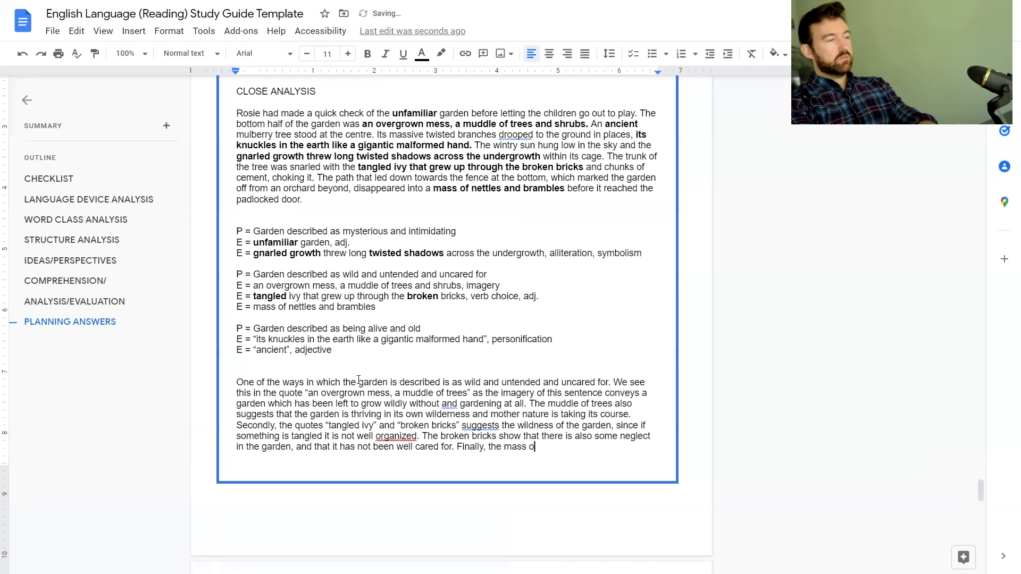
{"action": "type", "text": "\"mass of nettles"}
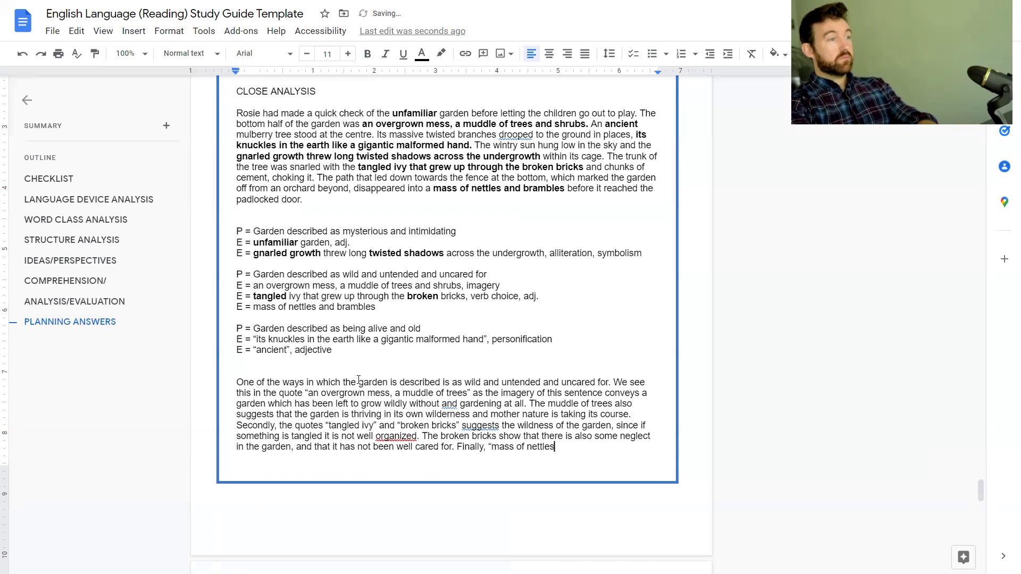
{"action": "type", "text": " and brambles\" "}
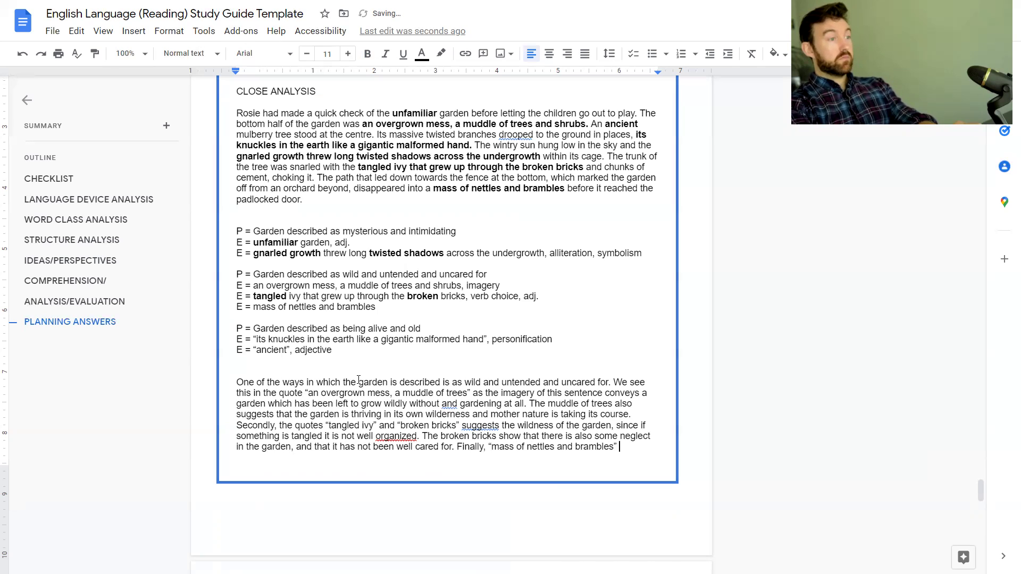
Complete the “mass of nettles and brambles” sentence with "adds to this same impression that the garden is untended.".
{"action": "type", "text": "adds to this same i"}
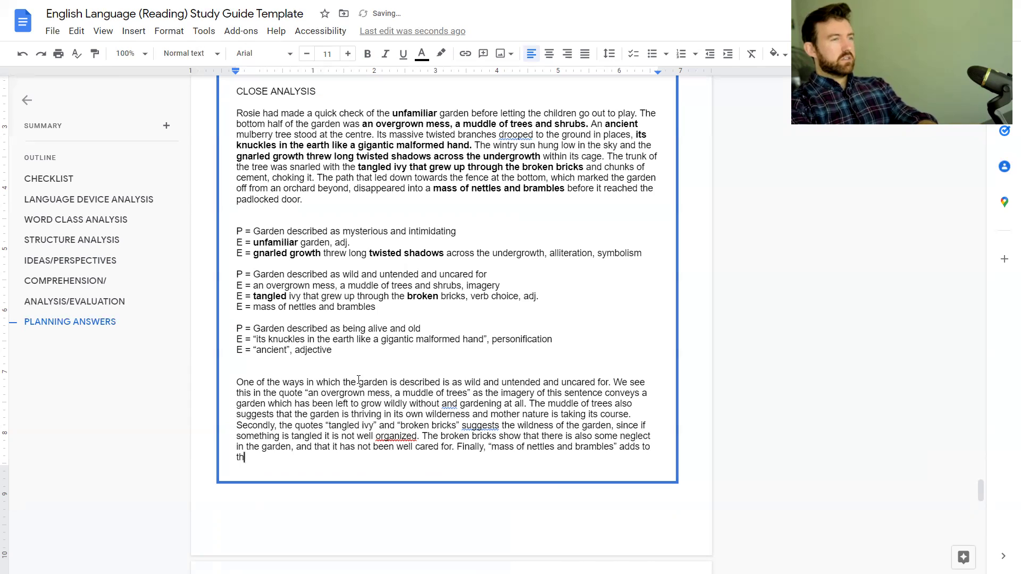
{"action": "type", "text": "mpression"}
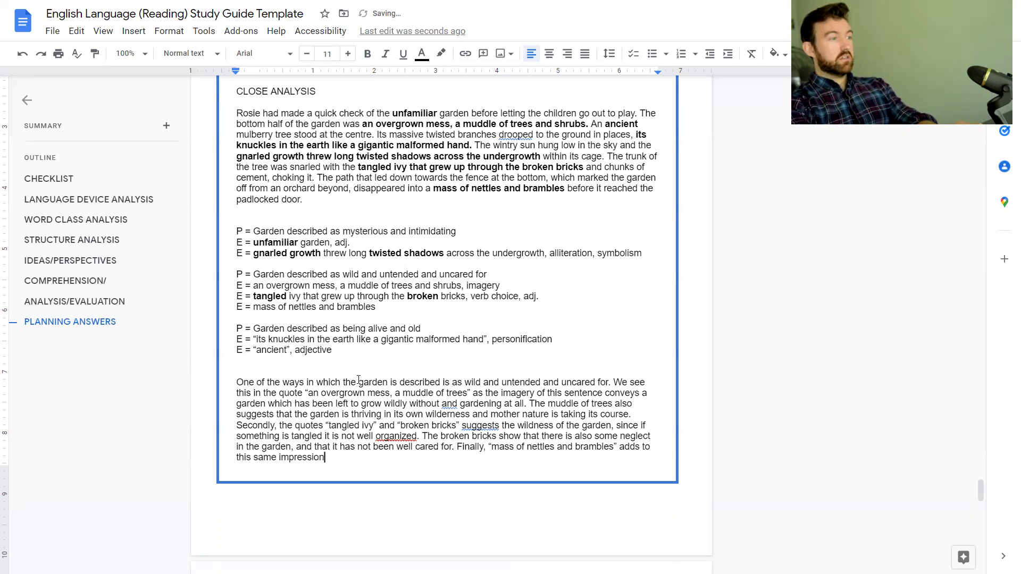
{"action": "type", "text": " that the garde"}
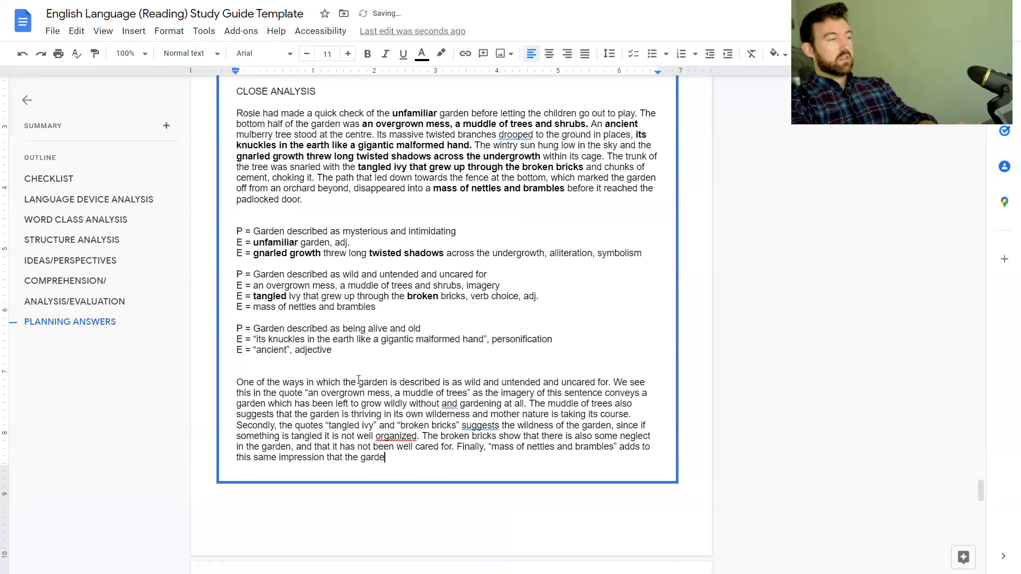
{"action": "type", "text": "n is undended. "}
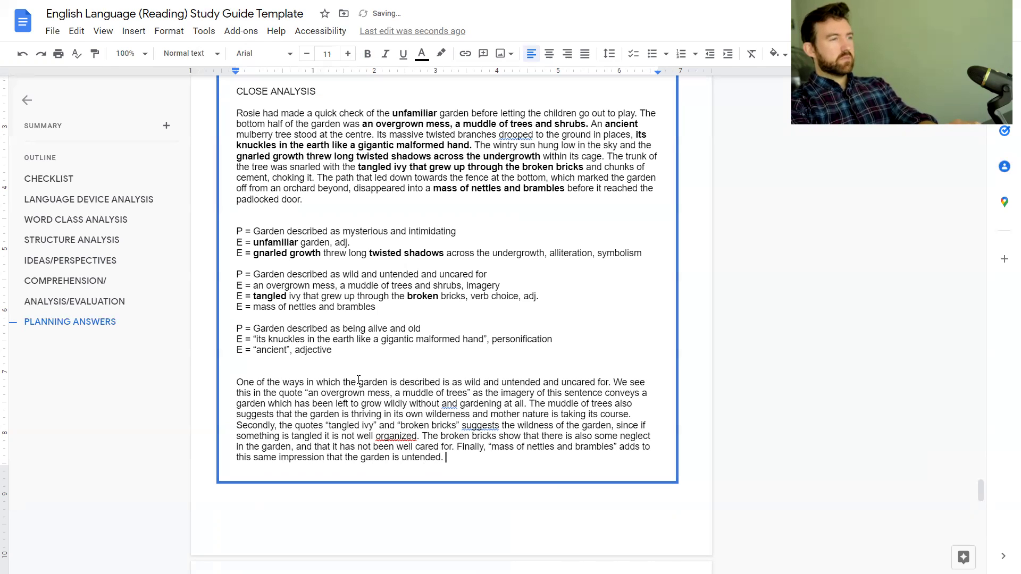
Start the explanation of the last quotation with "Brambles are particularly painful for".
{"action": "type", "text": "Brambles are "}
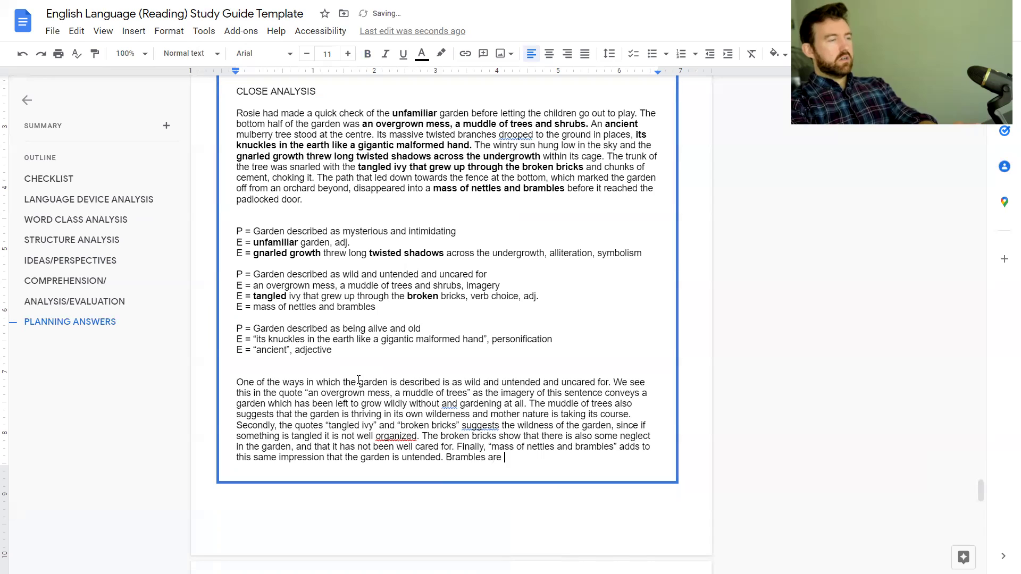
{"action": "type", "text": "particularly "}
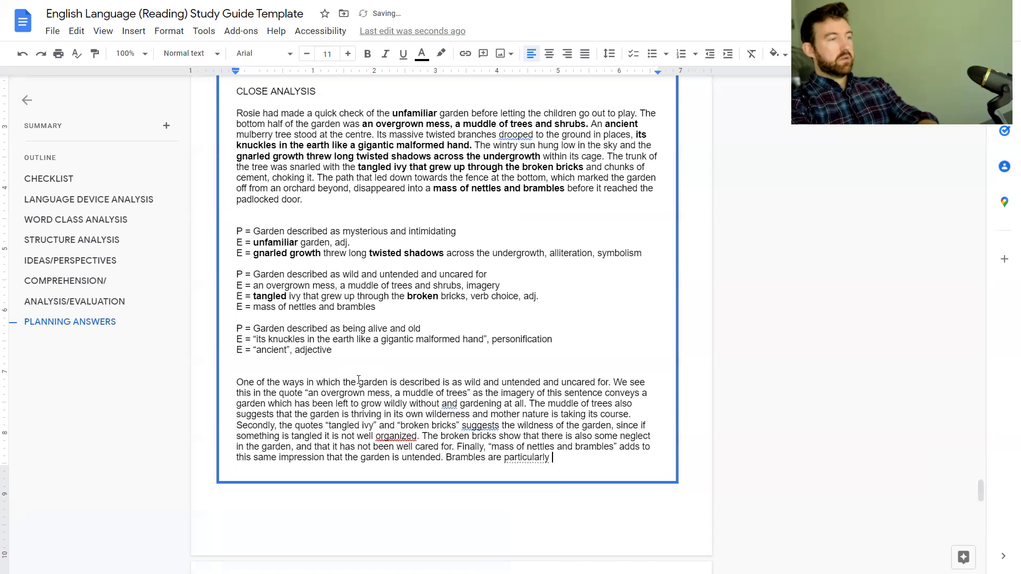
{"action": "type", "text": "painful for"}
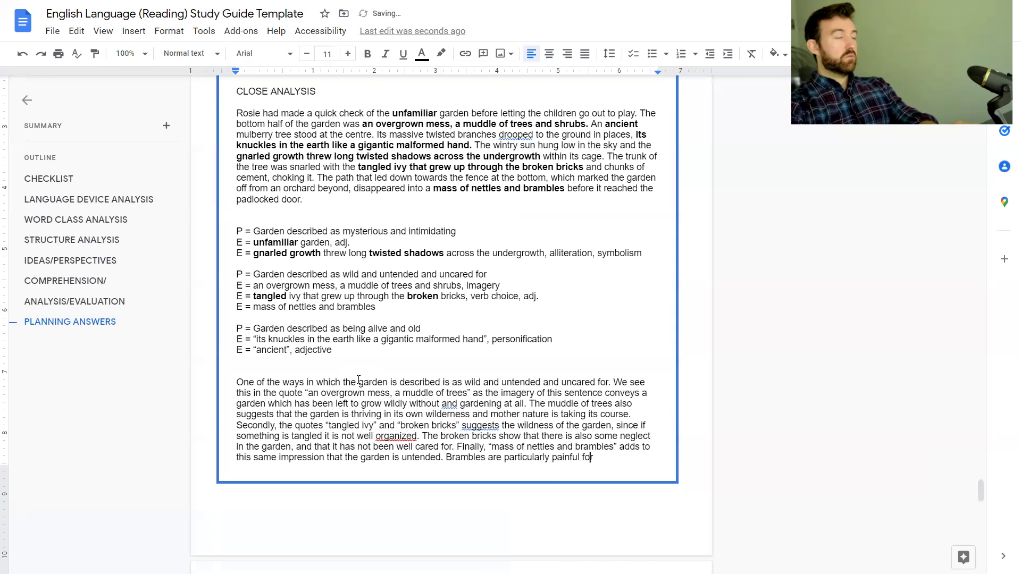
Insert "and nettles" after "Brambles" in the new explanation sentence.
{"action": "key", "text": "Left"}
{"action": "key", "text": "Left"}
{"action": "key", "text": "Left"}
{"action": "key", "text": "Left"}
{"action": "key", "text": "Left"}
{"action": "key", "text": "Left"}
{"action": "key", "text": "Left"}
{"action": "key", "text": "Left"}
{"action": "key", "text": "Left"}
{"action": "key", "text": "Left"}
{"action": "key", "text": "Left"}
{"action": "key", "text": "Left"}
{"action": "key", "text": "Left"}
{"action": "key", "text": "Left"}
{"action": "key", "text": "Left"}
{"action": "key", "text": "Left"}
{"action": "key", "text": "Left"}
{"action": "key", "text": "Left"}
{"action": "key", "text": "Left"}
{"action": "key", "text": "Left"}
{"action": "key", "text": "ctrl+Left"}
{"action": "key", "text": "ctrl+Left"}
{"action": "type", "text": "and nettles"}
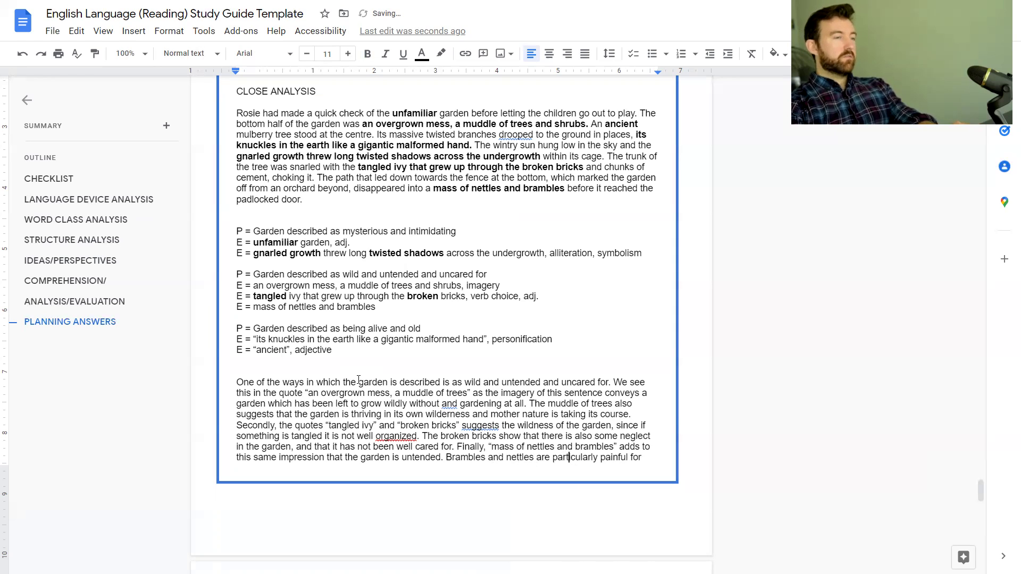
Continue from the end of the brambles sentence with "anyone in a garden and so the idea that they have grown into a mass".
{"action": "key", "text": "Right"}
{"action": "key", "text": "Right"}
{"action": "key", "text": "Right"}
{"action": "key", "text": "Right"}
{"action": "key", "text": "Right"}
{"action": "key", "text": "Right"}
{"action": "key", "text": "Right"}
{"action": "key", "text": "Right"}
{"action": "key", "text": "Right"}
{"action": "key", "text": "Right"}
{"action": "key", "text": "Right"}
{"action": "key", "text": "Right"}
{"action": "key", "text": "Right"}
{"action": "key", "text": "Right"}
{"action": "key", "text": "Right"}
{"action": "type", "text": "anyone"}
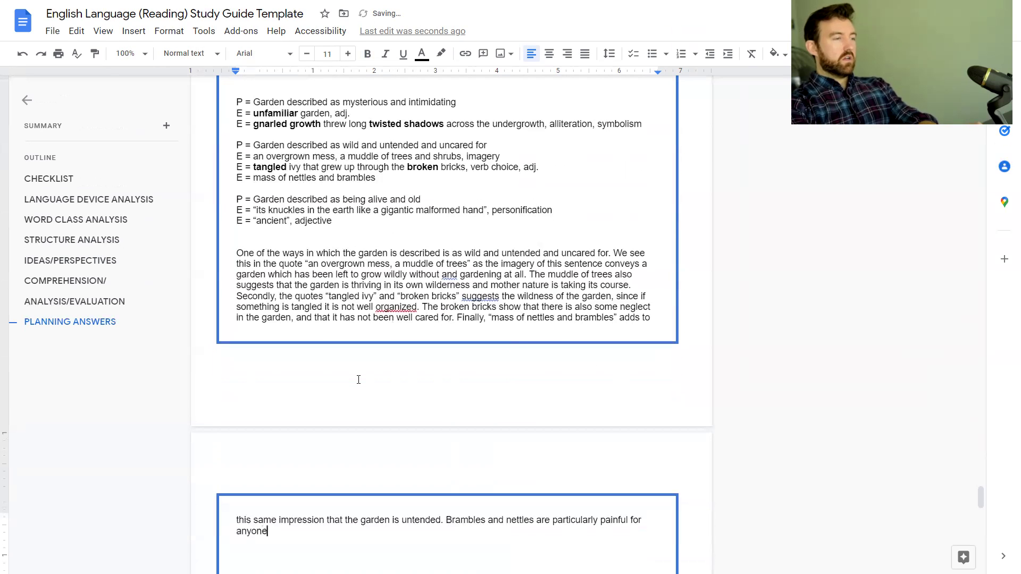
{"action": "type", "text": " in a garden an"}
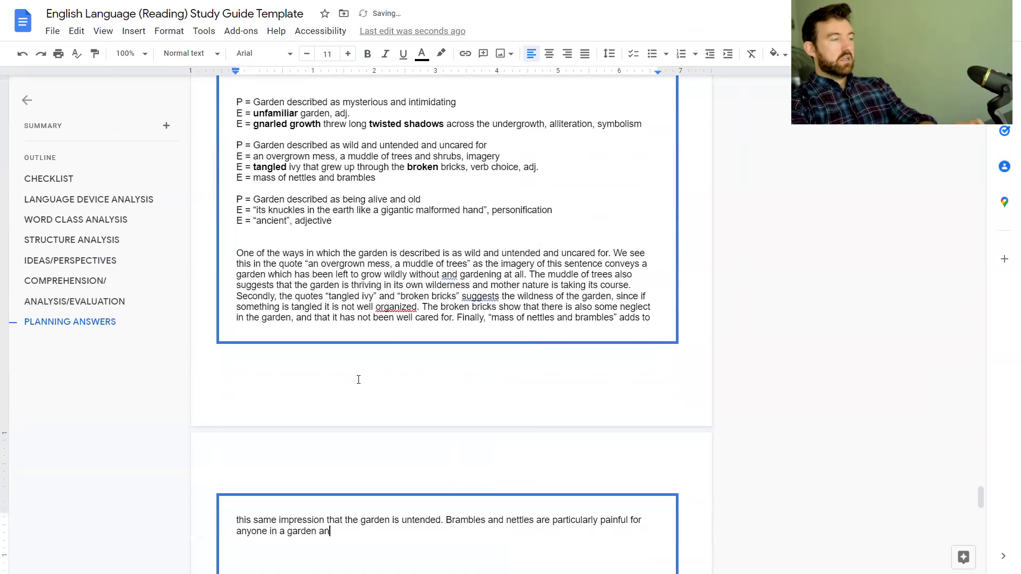
{"action": "type", "text": "d so the idea t"}
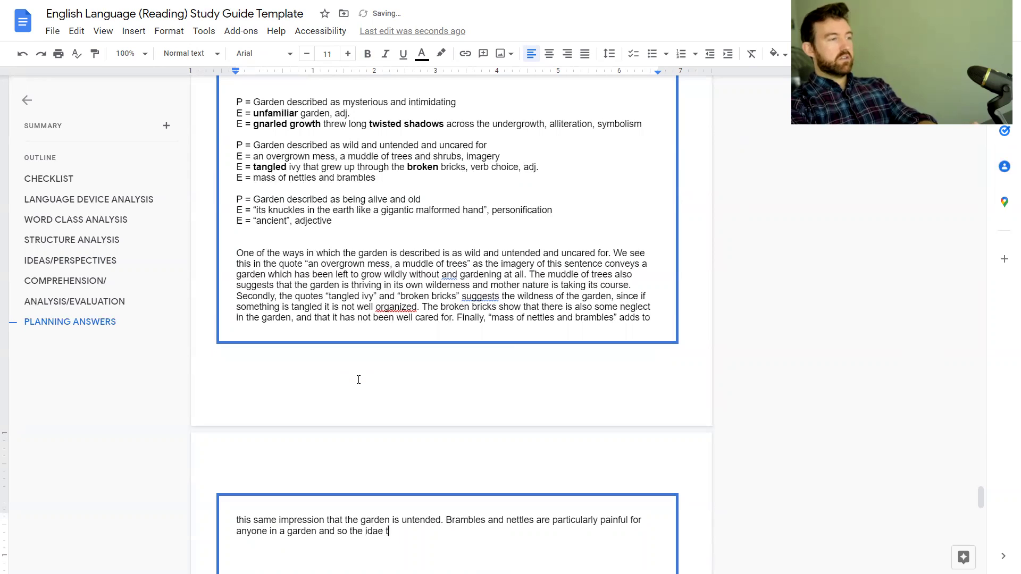
{"action": "type", "text": "h"}
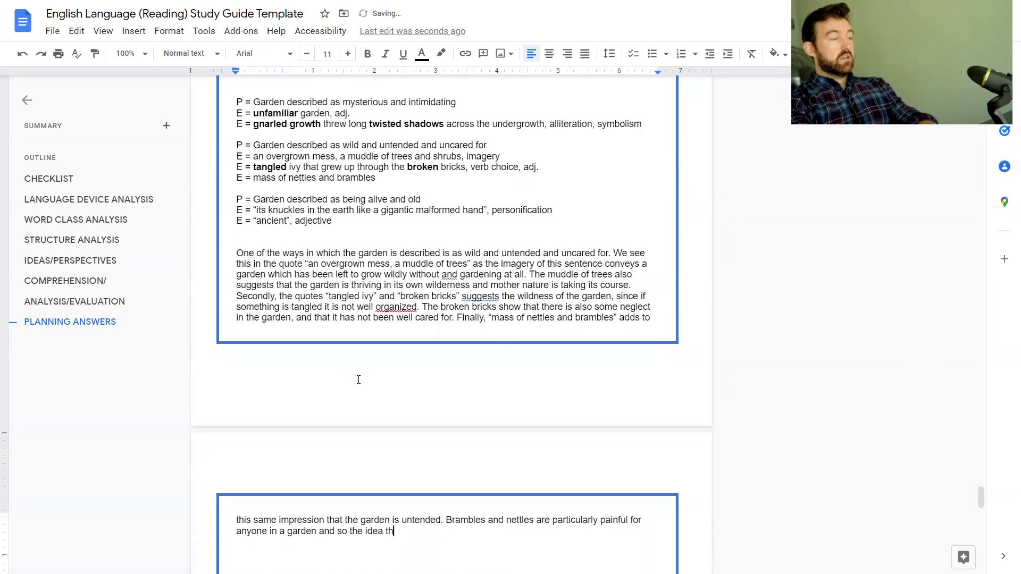
{"action": "type", "text": "at they have grown into a mass"}
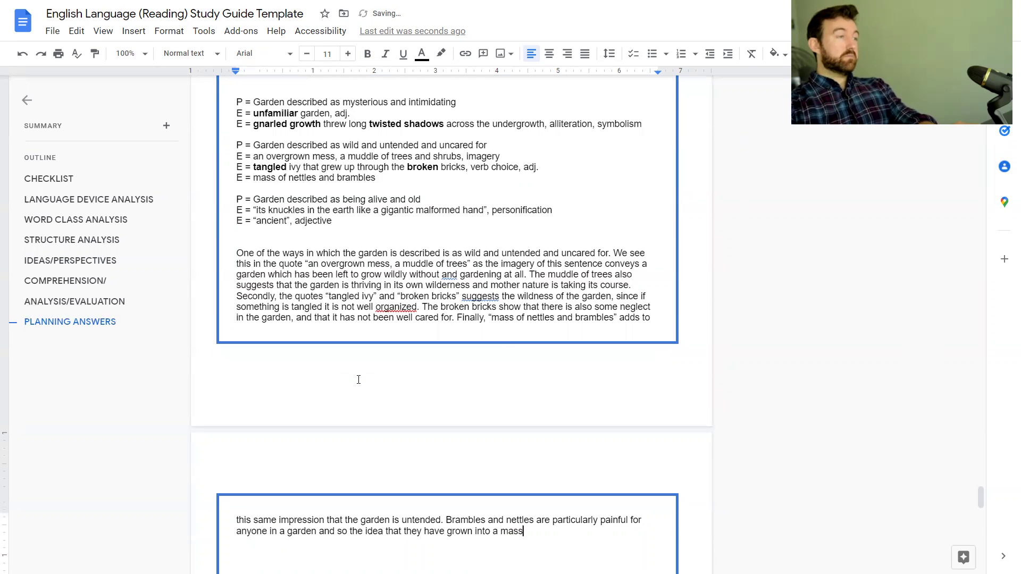
Complete the brambles and nettles sentence with "shows that the garden is wild and untended, too.".
{"action": "scroll", "coordinate": [358, 379], "scroll_direction": "down", "scroll_amount": 4}
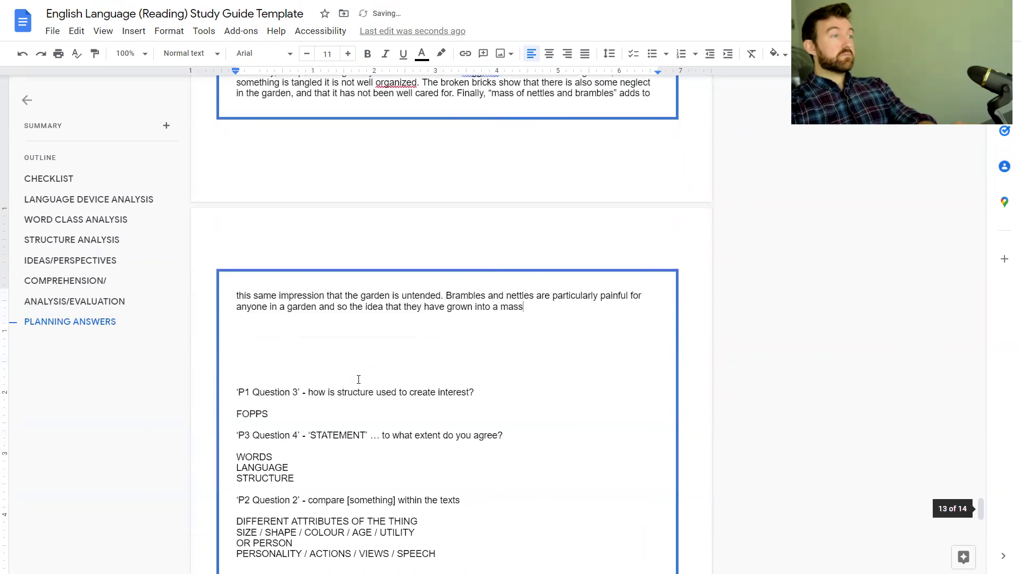
{"action": "type", "text": "shows the"}
{"action": "key", "text": "BackSpace"}
{"action": "key", "text": "BackSpace"}
{"action": "type", "text": "at the gf"}
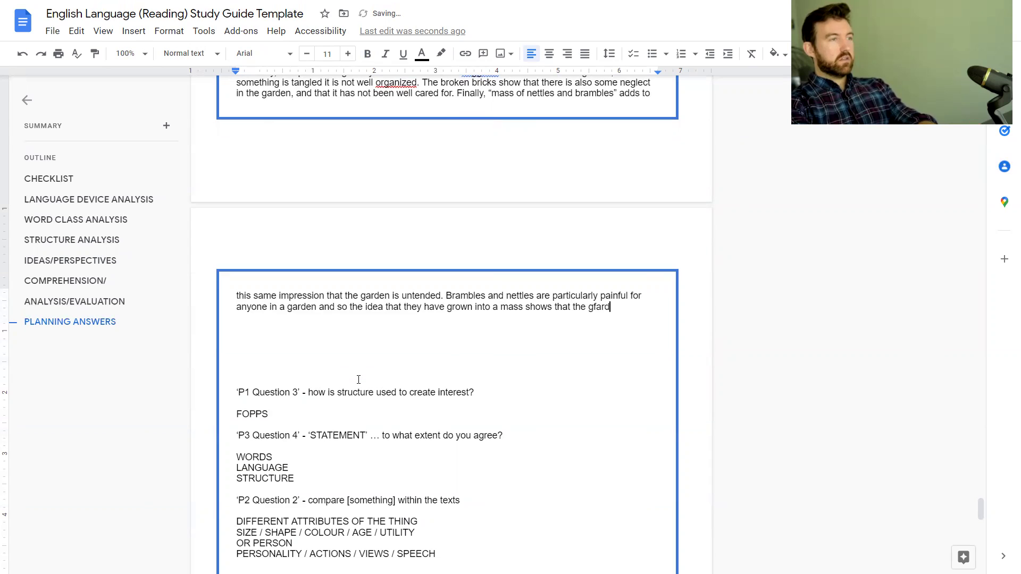
{"action": "key", "text": "BackSpace"}
{"action": "type", "text": "arden i"}
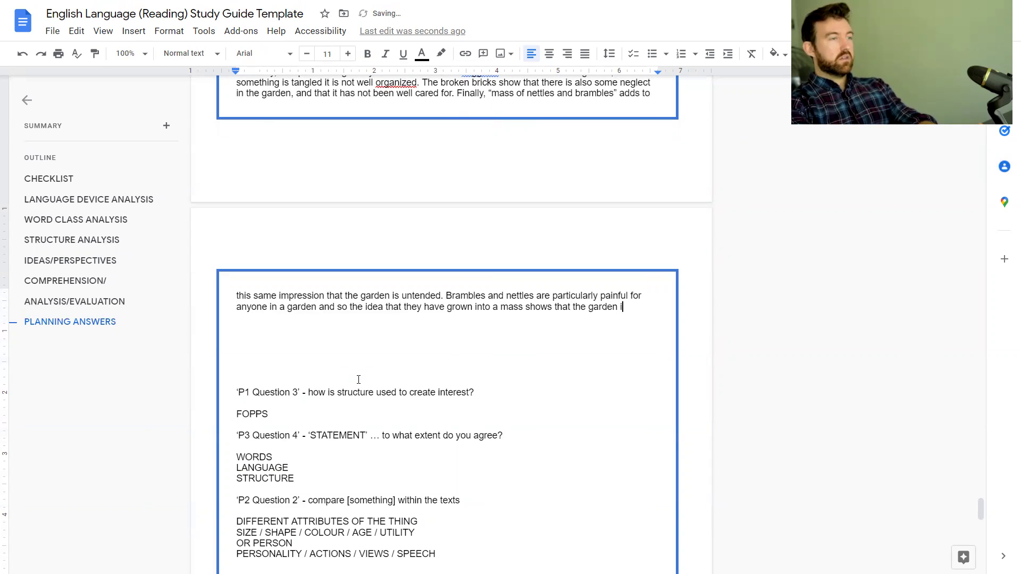
{"action": "type", "text": "s wild and unt"}
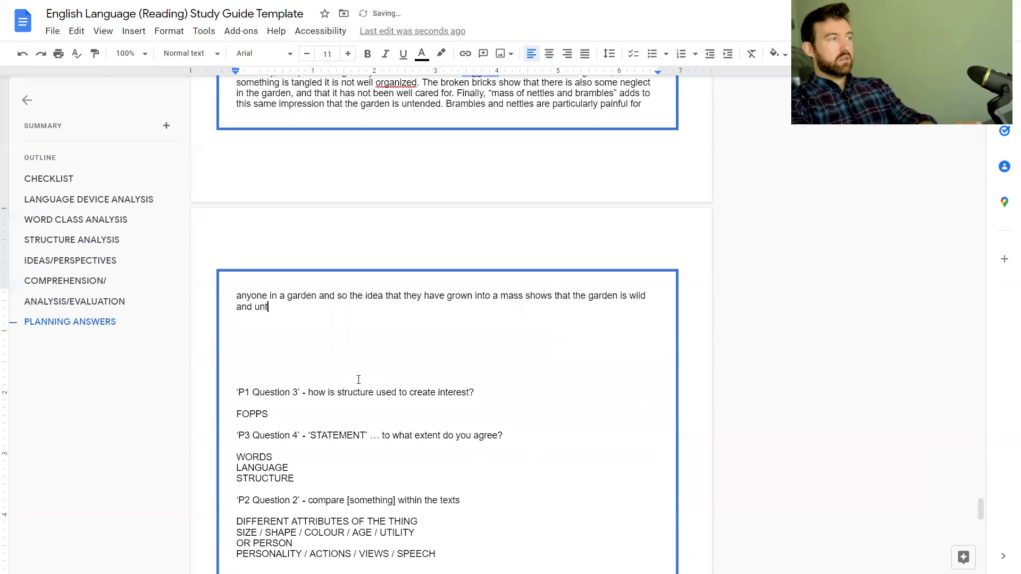
{"action": "type", "text": "ended, too"}
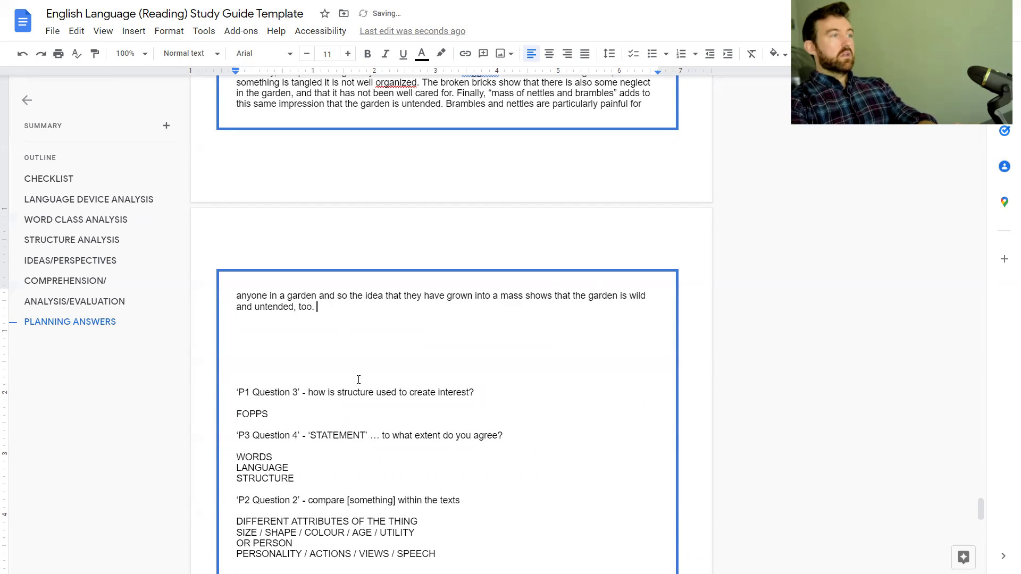
{"action": "type", "text": "."}
Insert blank lines between the "ancient" evidence line and the model paragraph to move the whole paragraph onto the following page.
{"action": "scroll", "coordinate": [358, 379], "scroll_direction": "up", "scroll_amount": 7}
{"action": "left_click", "coordinate": [347, 382]}
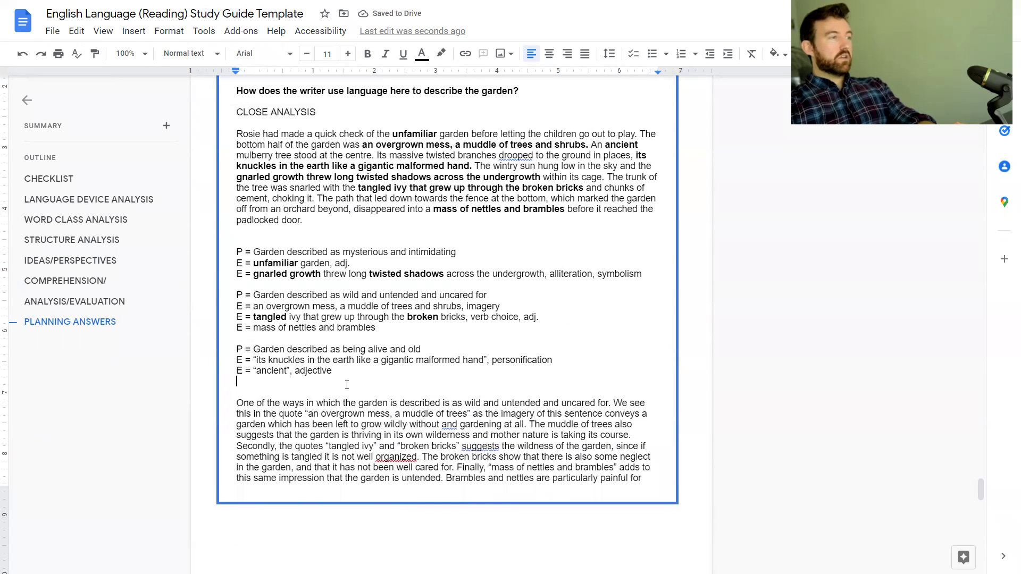
{"action": "key", "text": "Return"}
{"action": "key", "text": "Return"}
{"action": "key", "text": "Return"}
{"action": "key", "text": "Return"}
{"action": "key", "text": "Return"}
{"action": "key", "text": "Return"}
{"action": "key", "text": "Return"}
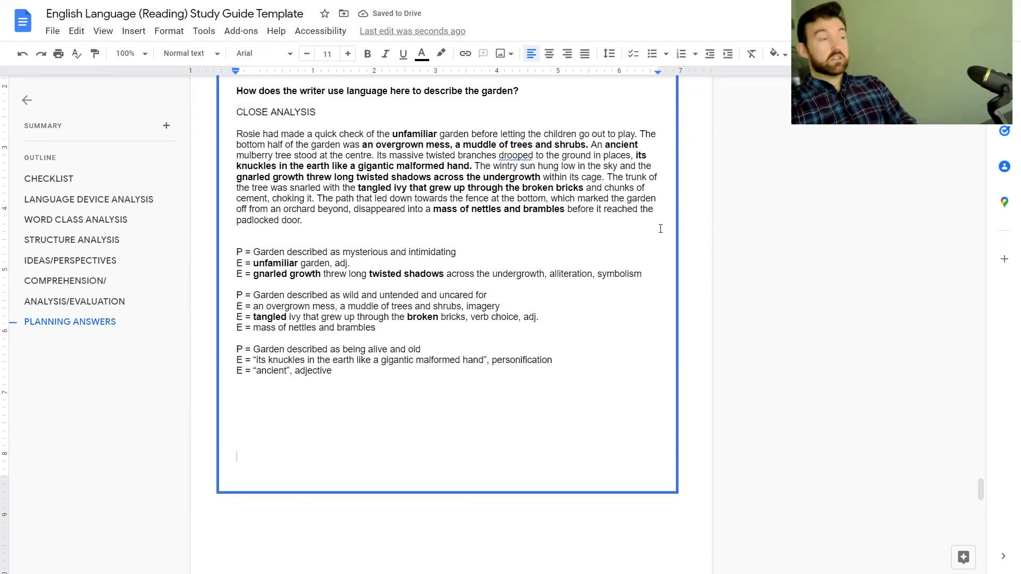
Check the word count of the finished model paragraph about the wild and untended garden.
{"action": "scroll", "coordinate": [481, 217], "scroll_direction": "down", "scroll_amount": 1}
{"action": "scroll", "coordinate": [325, 270], "scroll_direction": "down", "scroll_amount": 5}
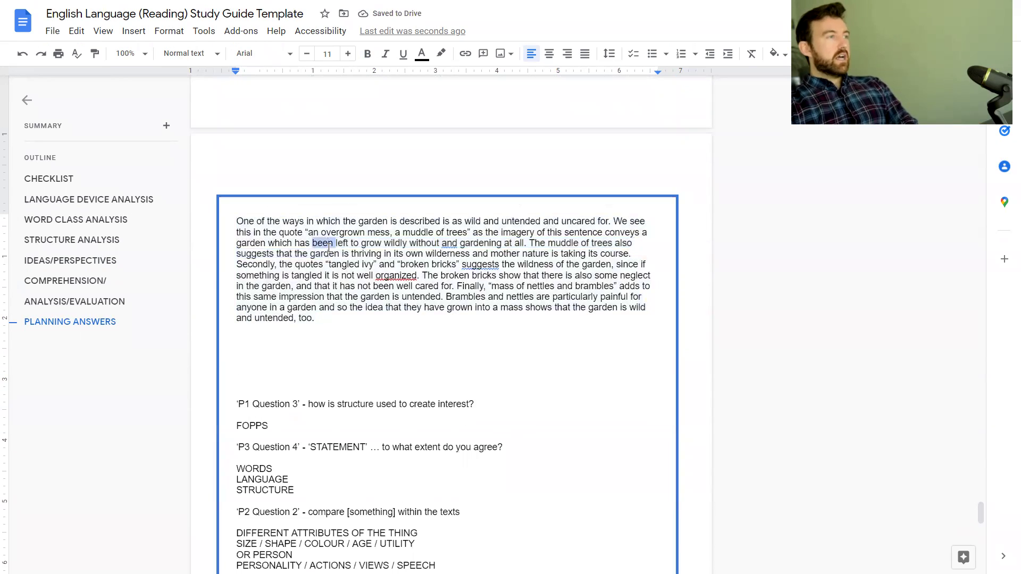
{"action": "triple_click", "coordinate": [357, 298]}
{"action": "left_click", "coordinate": [204, 31]}
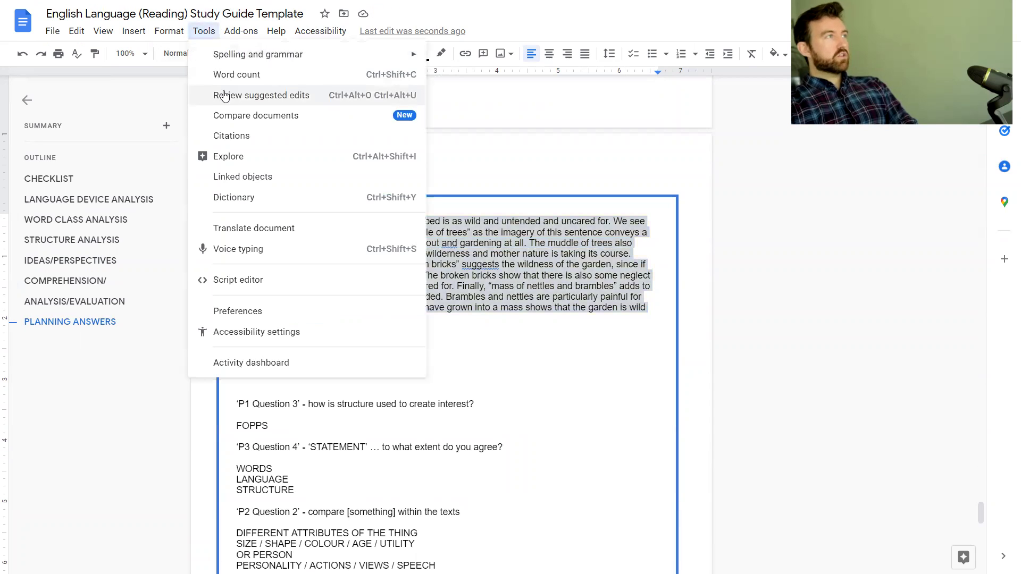
{"action": "left_click", "coordinate": [223, 73]}
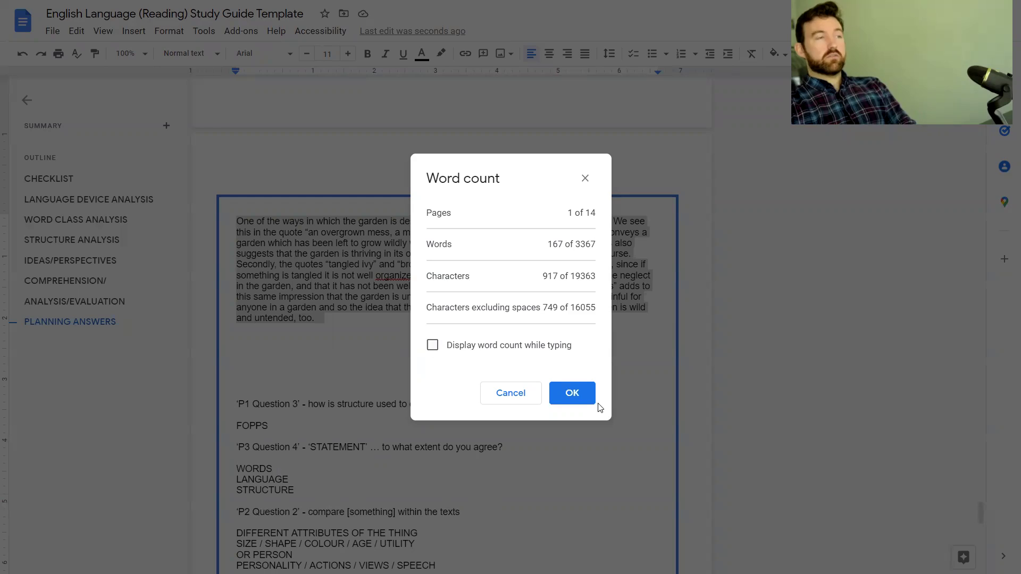
{"action": "left_click", "coordinate": [569, 392]}
{"action": "left_click", "coordinate": [405, 341]}
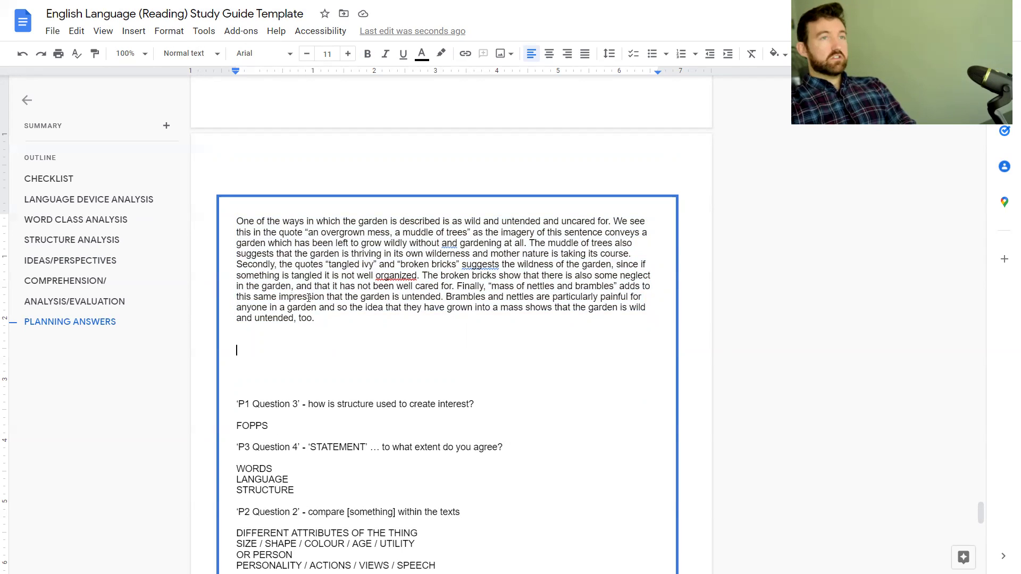
Review the whole model paragraph and its opening point that the garden is described as wild, untended and uncared for.
{"action": "triple_click", "coordinate": [413, 315]}
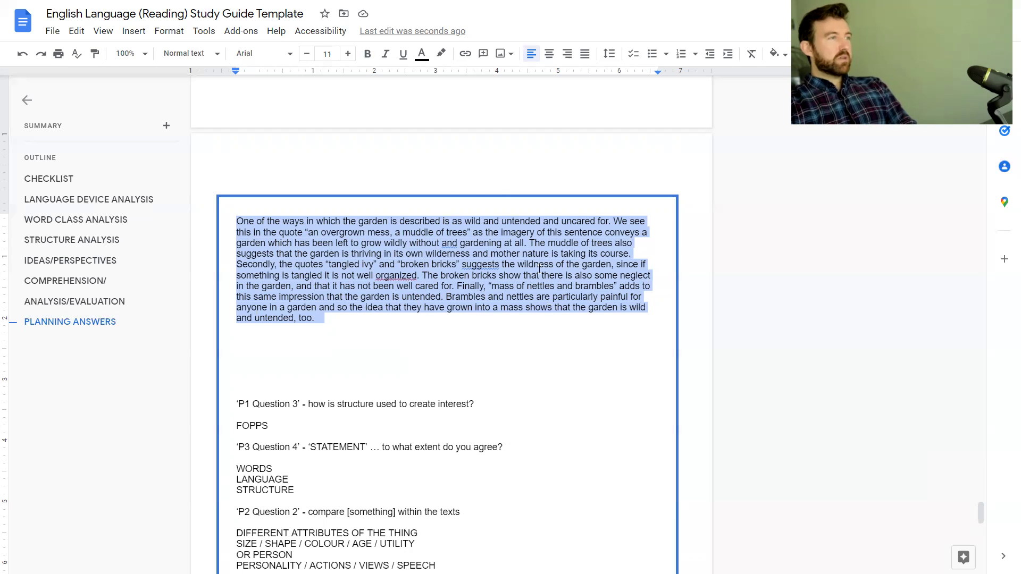
{"action": "left_click", "coordinate": [431, 326]}
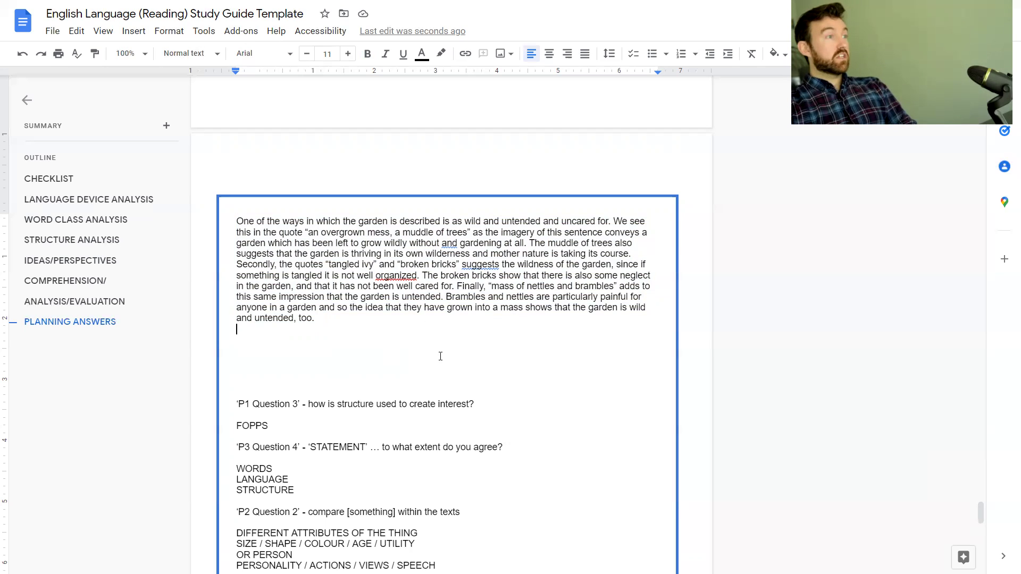
{"action": "left_click_drag", "start_coordinate": [398, 223], "coordinate": [610, 223]}
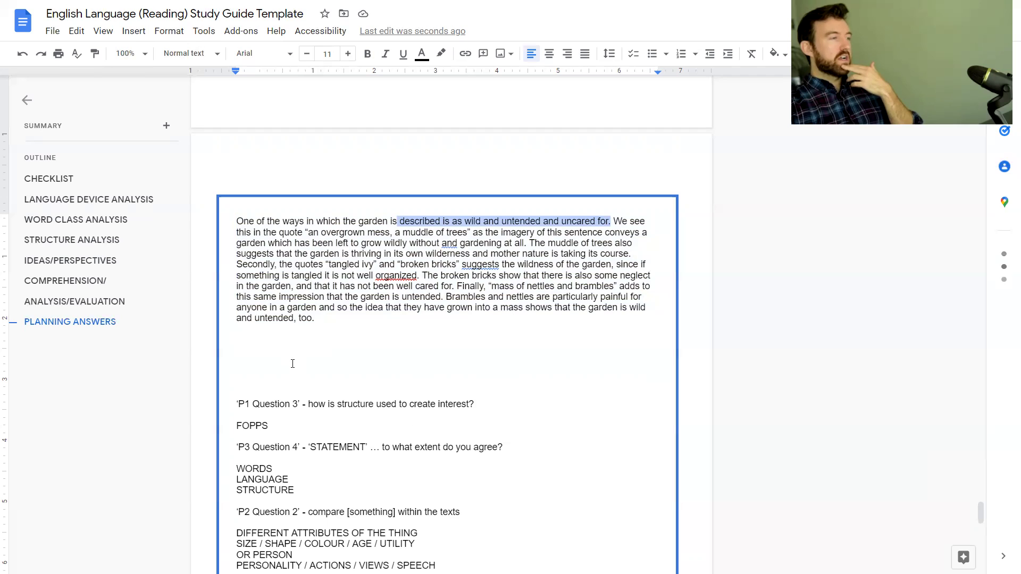
Examine the evidence lines and language techniques planned under the mysterious-garden and wild-garden points.
{"action": "scroll", "coordinate": [293, 364], "scroll_direction": "up", "scroll_amount": 10}
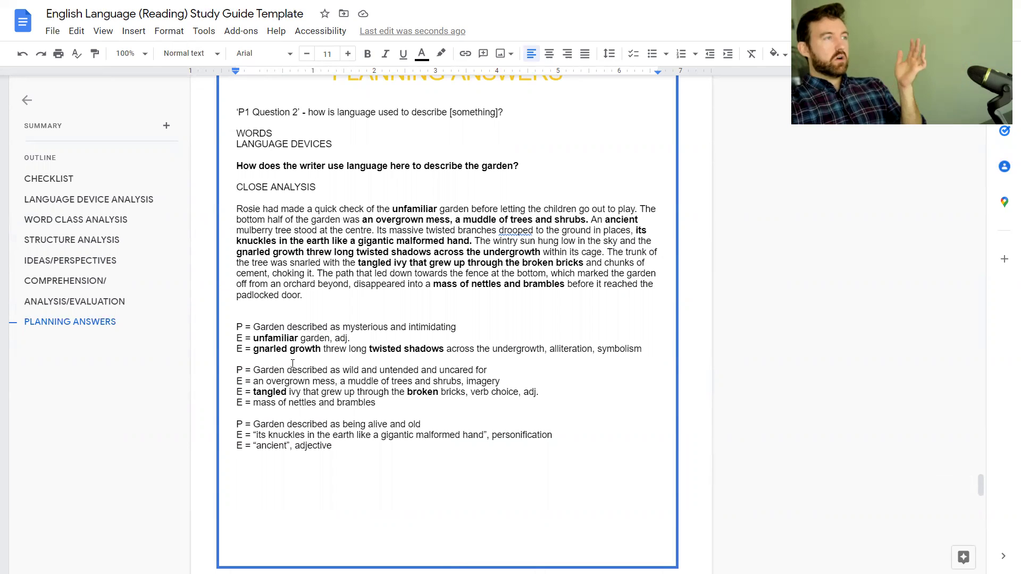
{"action": "scroll", "coordinate": [292, 364], "scroll_direction": "down", "scroll_amount": 12}
{"action": "scroll", "coordinate": [319, 331], "scroll_direction": "up", "scroll_amount": 10}
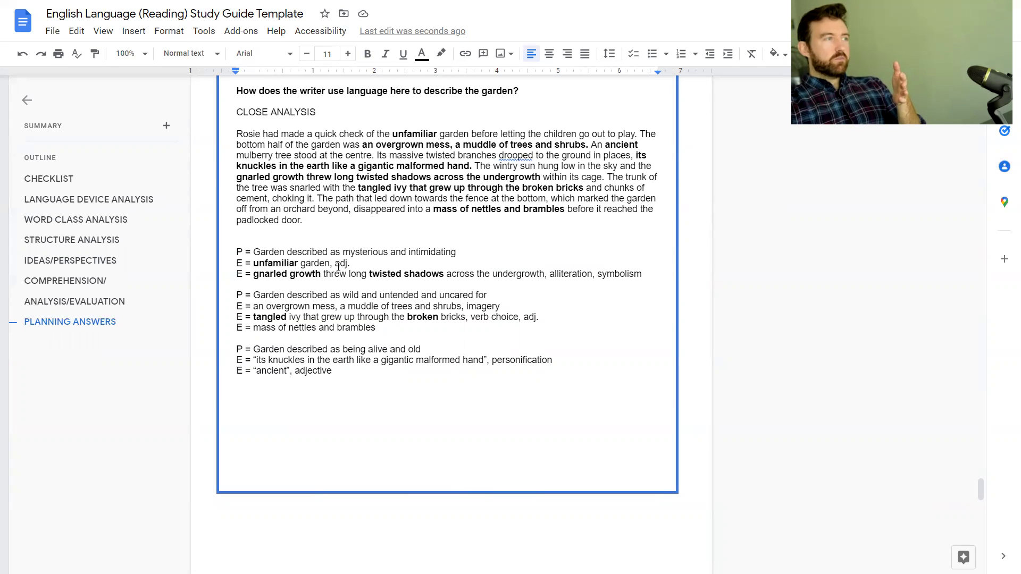
{"action": "left_click_drag", "start_coordinate": [236, 263], "coordinate": [356, 274]}
{"action": "left_click", "coordinate": [343, 253]}
{"action": "double_click", "coordinate": [343, 262]}
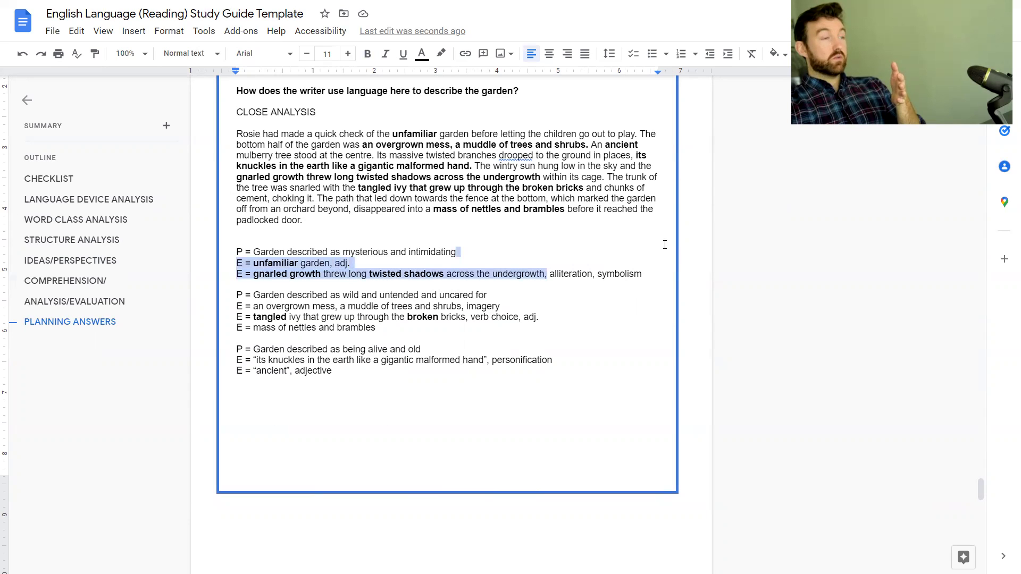
{"action": "triple_click", "coordinate": [638, 274]}
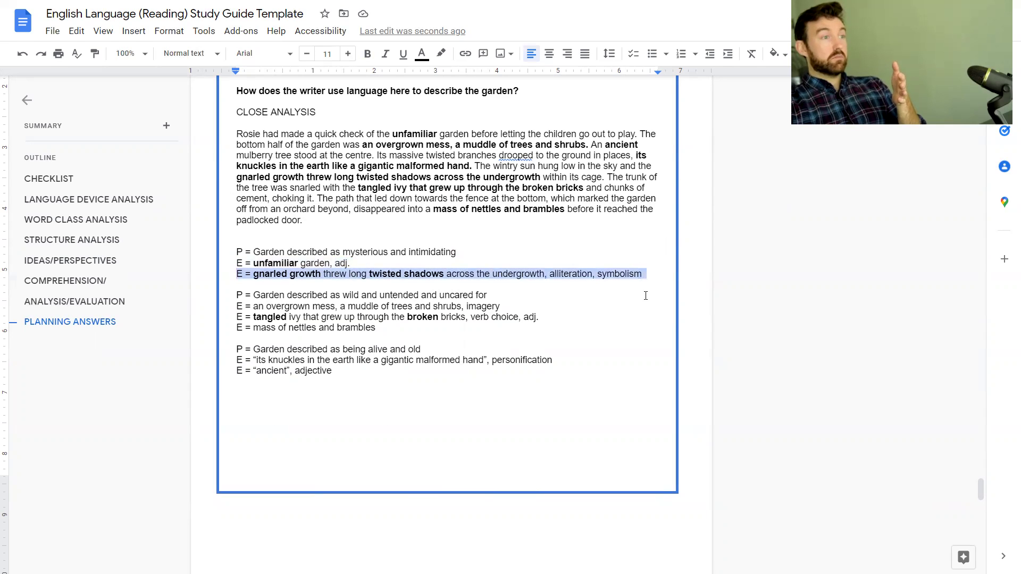
{"action": "triple_click", "coordinate": [475, 306]}
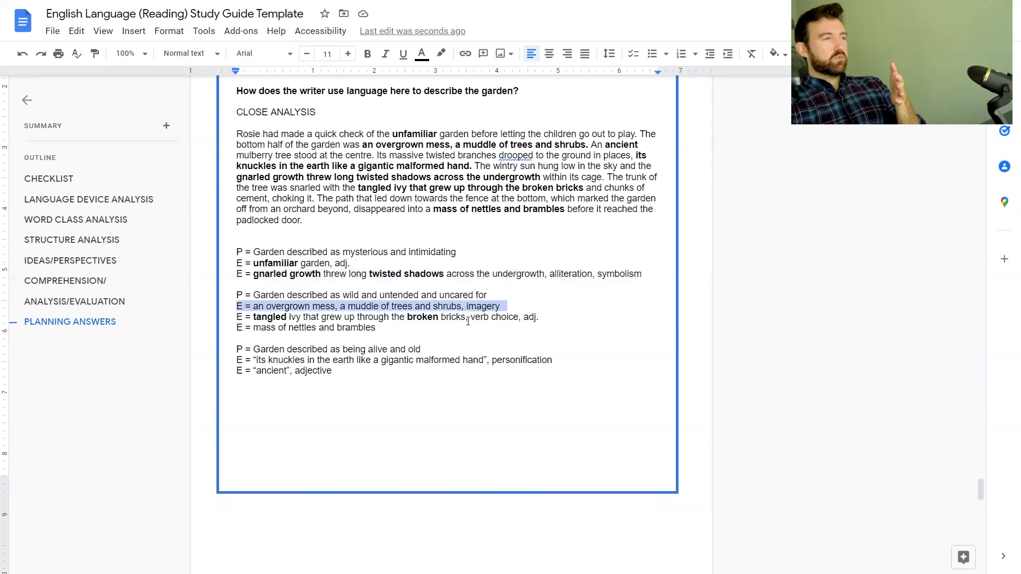
{"action": "triple_click", "coordinate": [467, 317]}
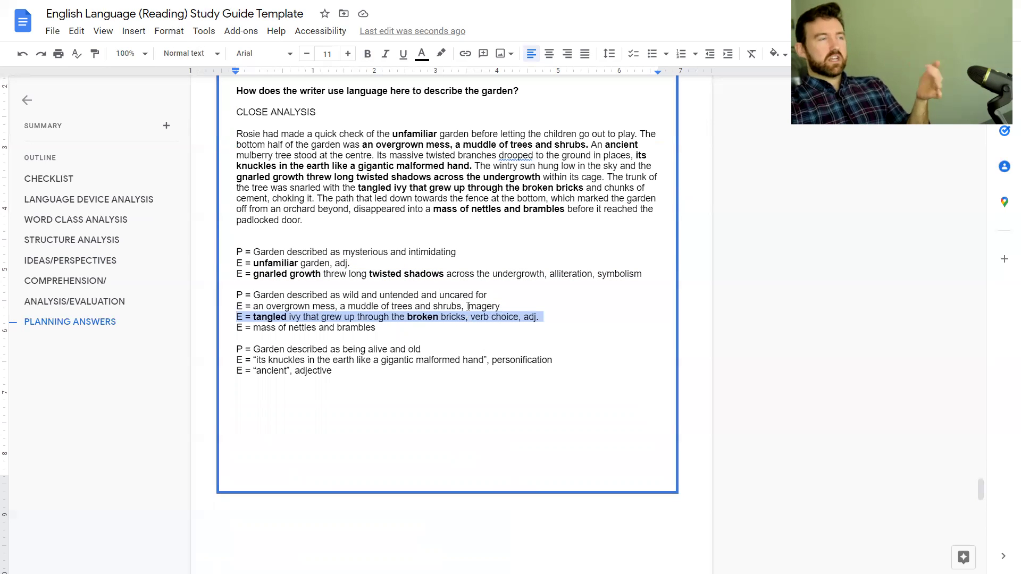